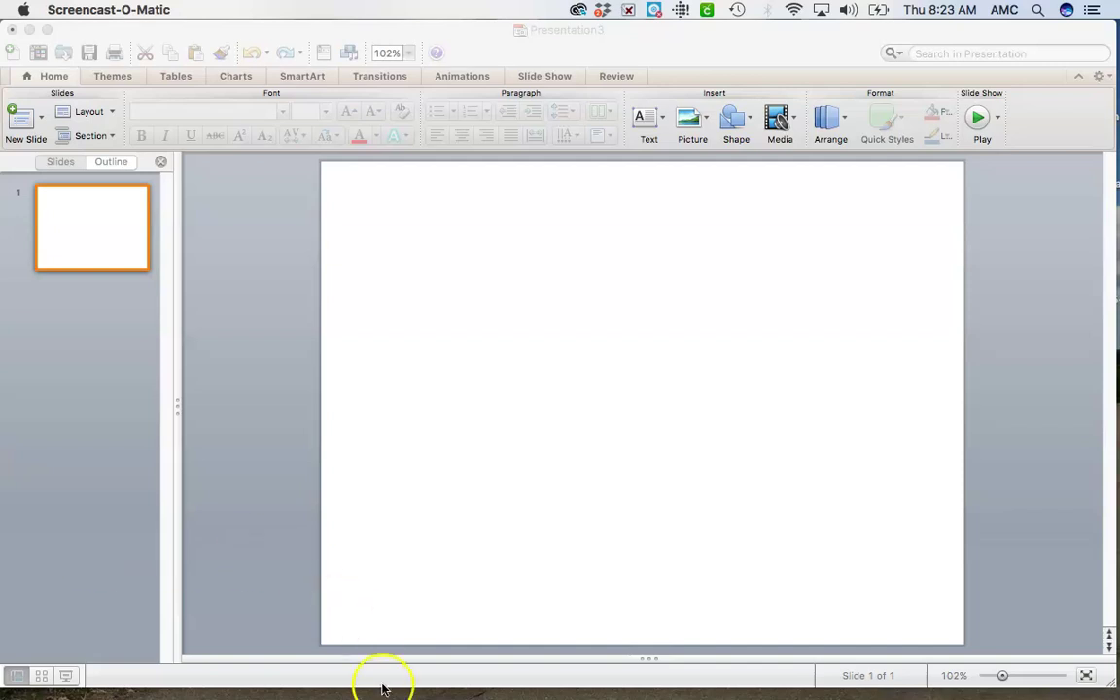
Switch to Chrome and open the preview of the Hi Def Wallpaper Desert image in the biomes background image results
mouse_move(389, 692)
click(425, 681)
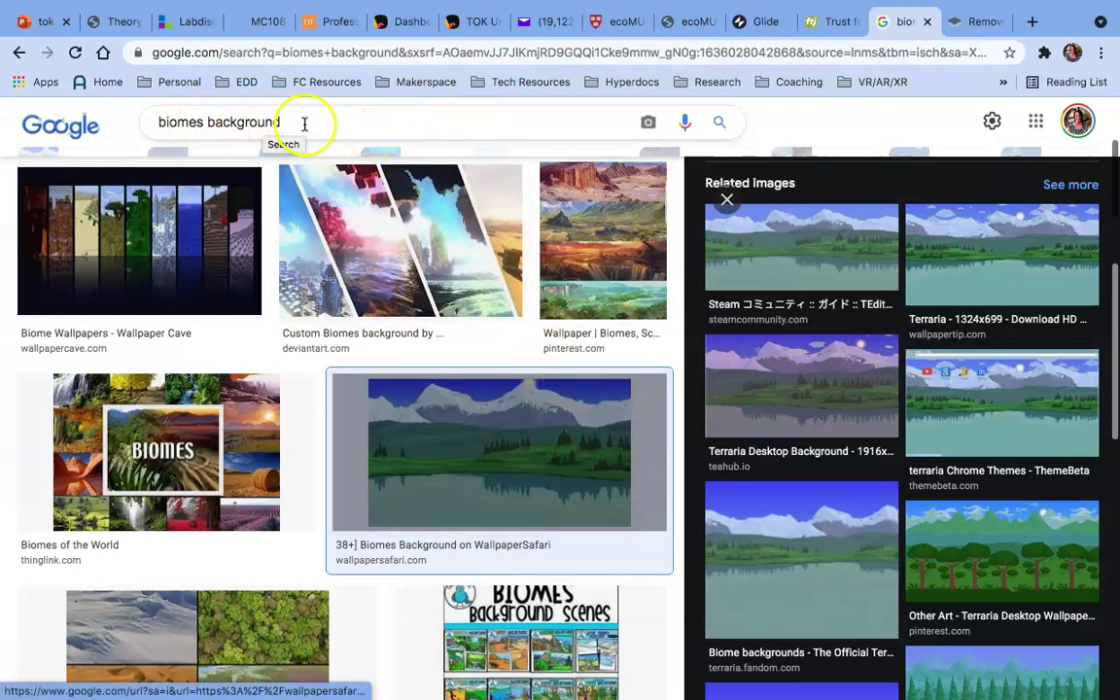
scroll(552, 360, up, 2)
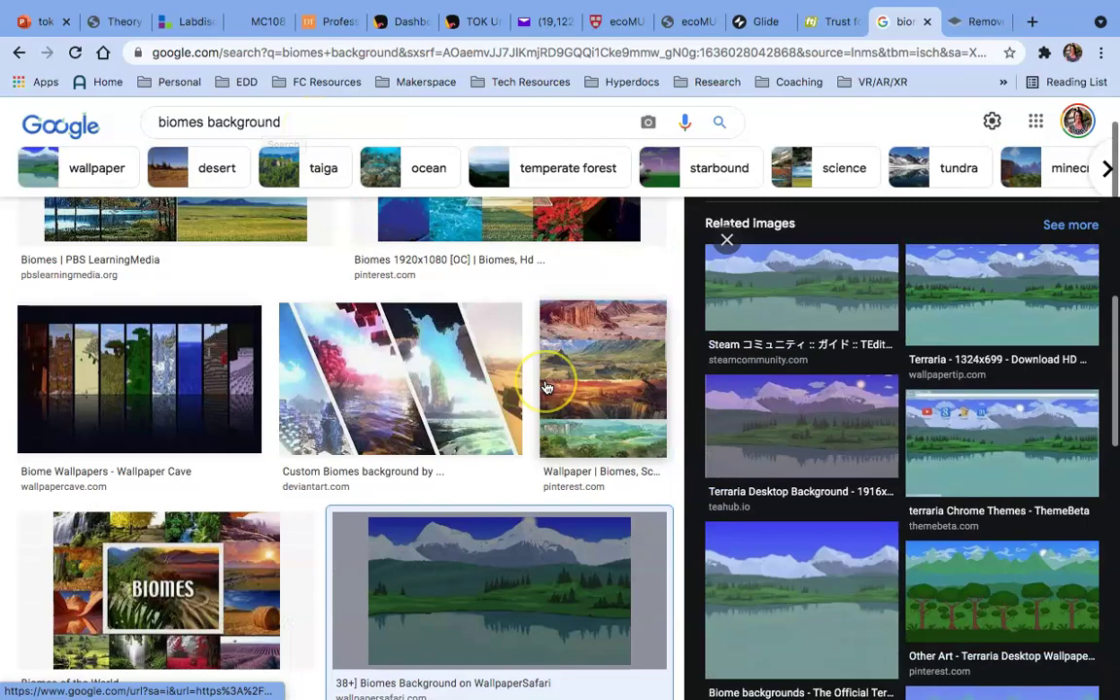
scroll(547, 387, down, 5)
scroll(546, 387, down, 15)
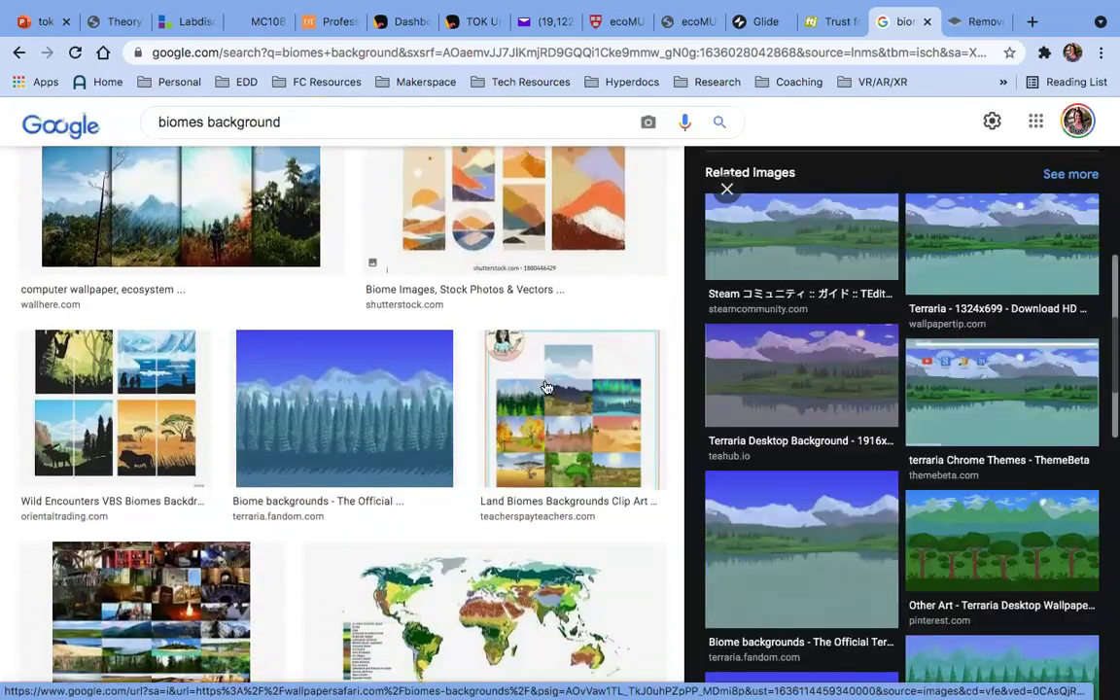
scroll(547, 387, down, 8)
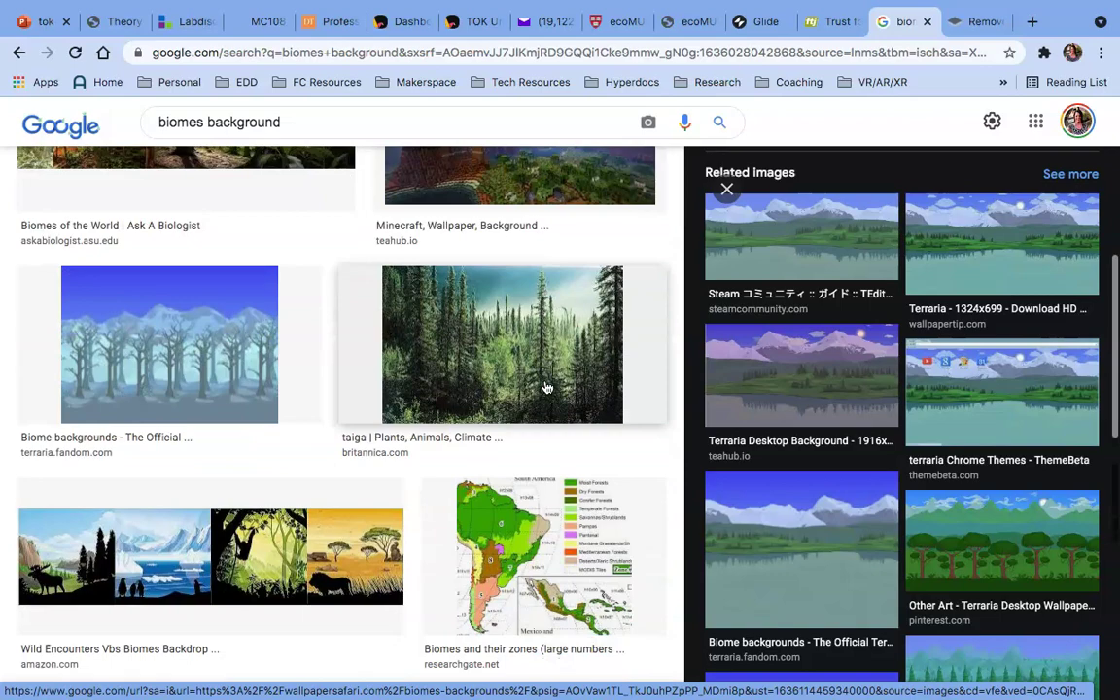
scroll(546, 387, down, 10)
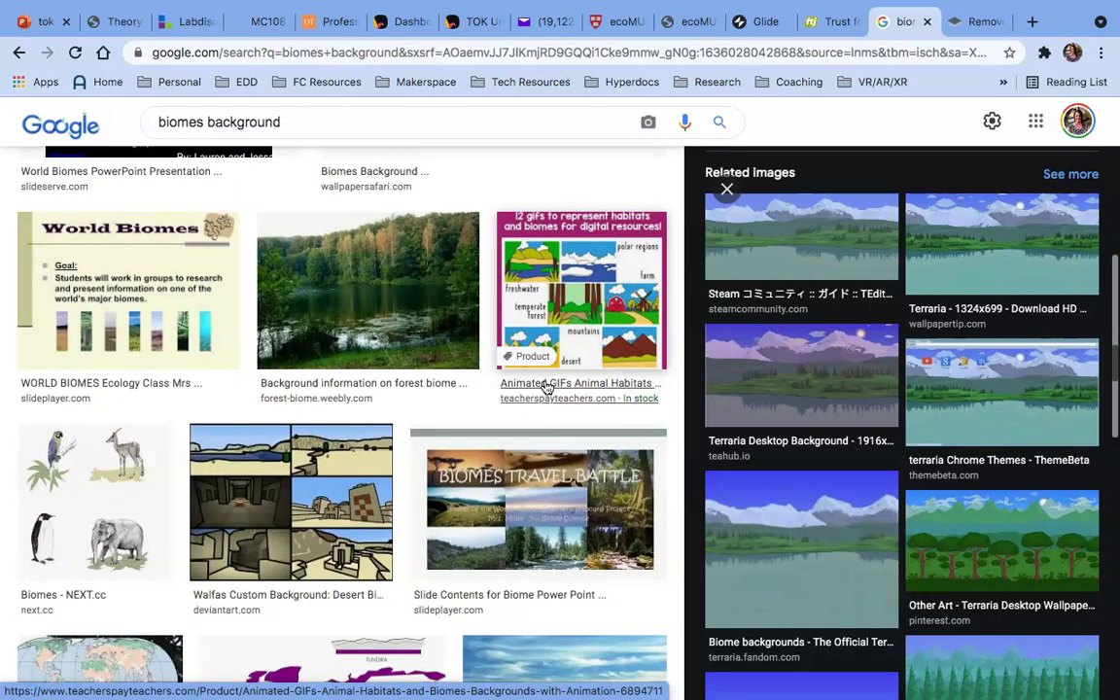
scroll(546, 387, down, 5)
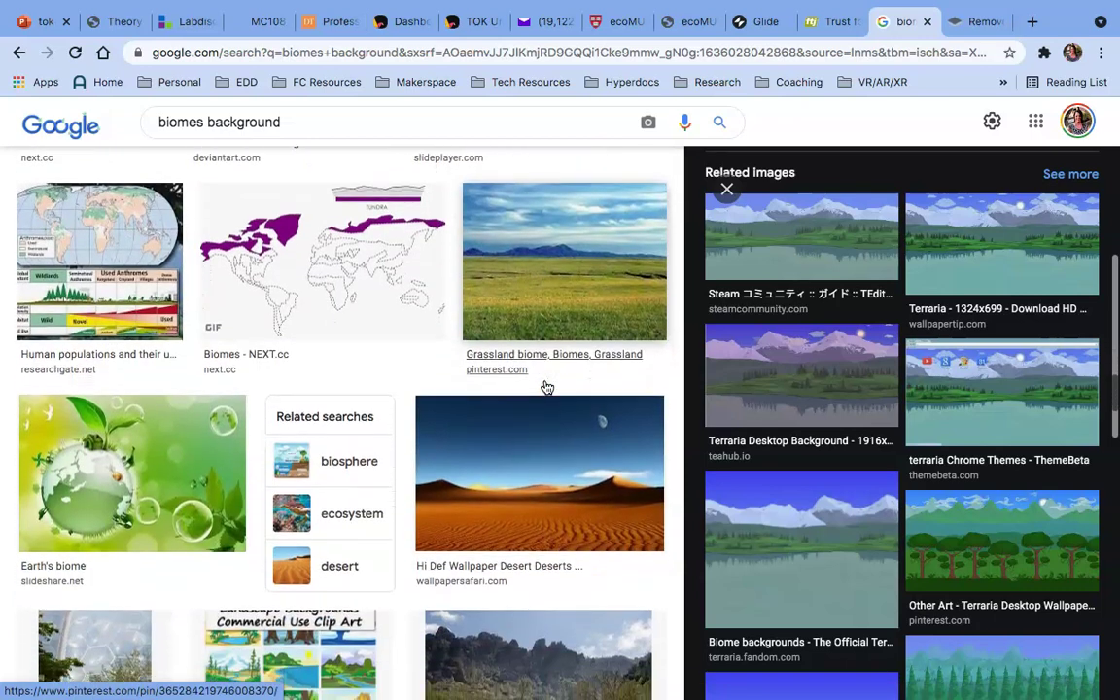
scroll(546, 387, down, 1)
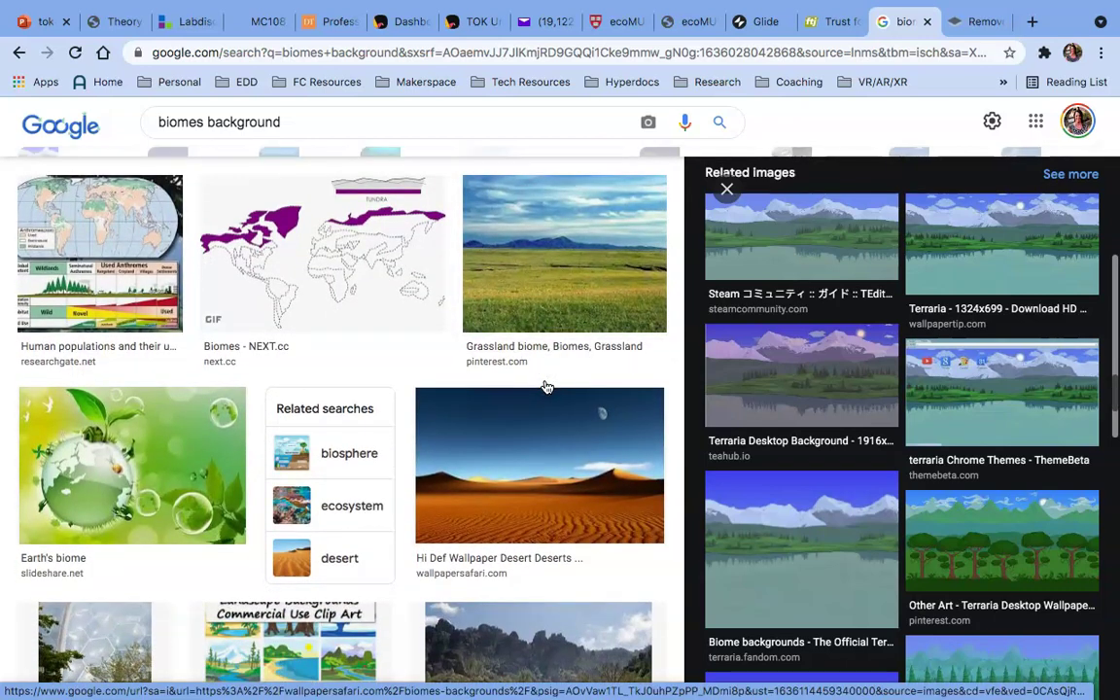
click(523, 473)
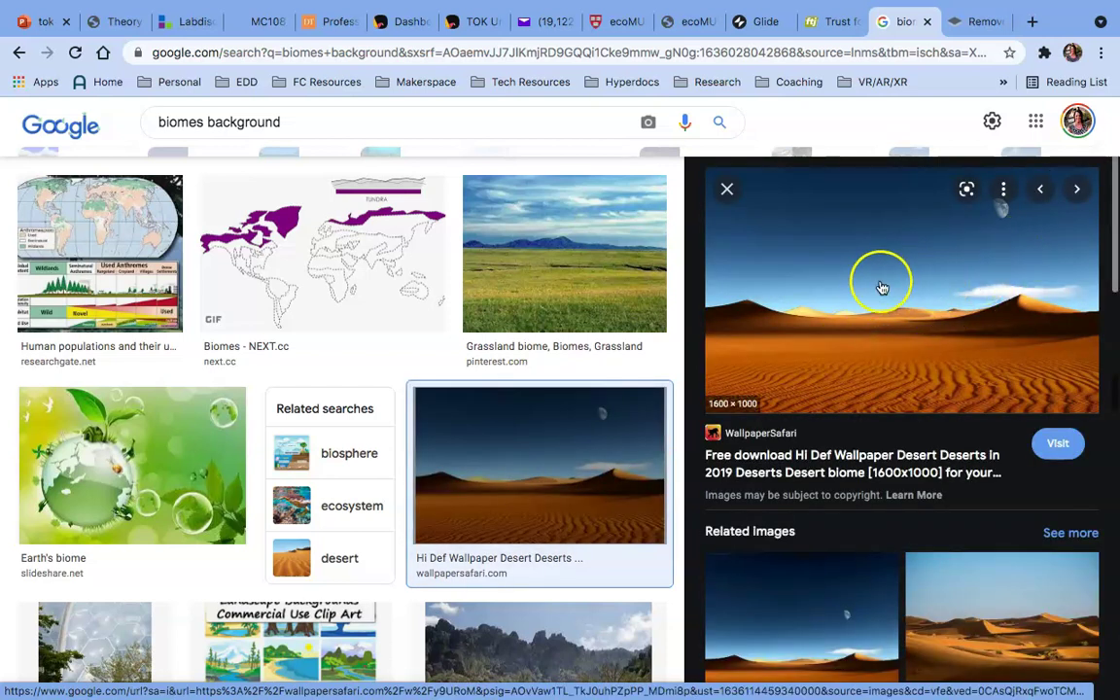
Open the VectorStock desert landscape background with the cactus from the related images
scroll(880, 293, down, 6)
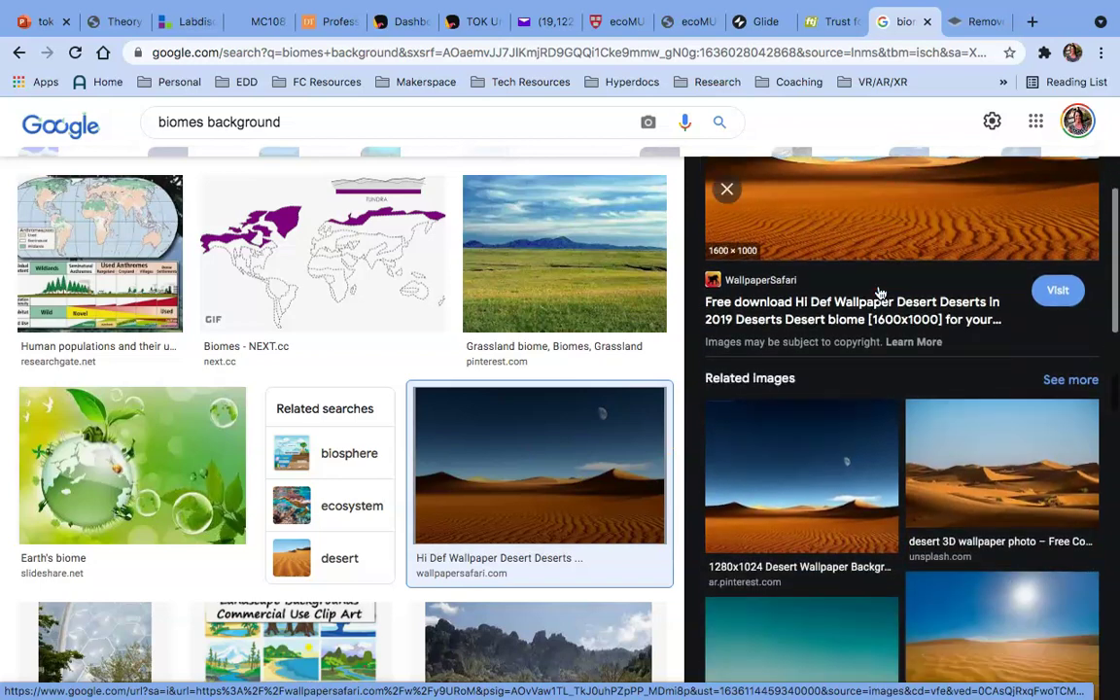
scroll(880, 292, down, 3)
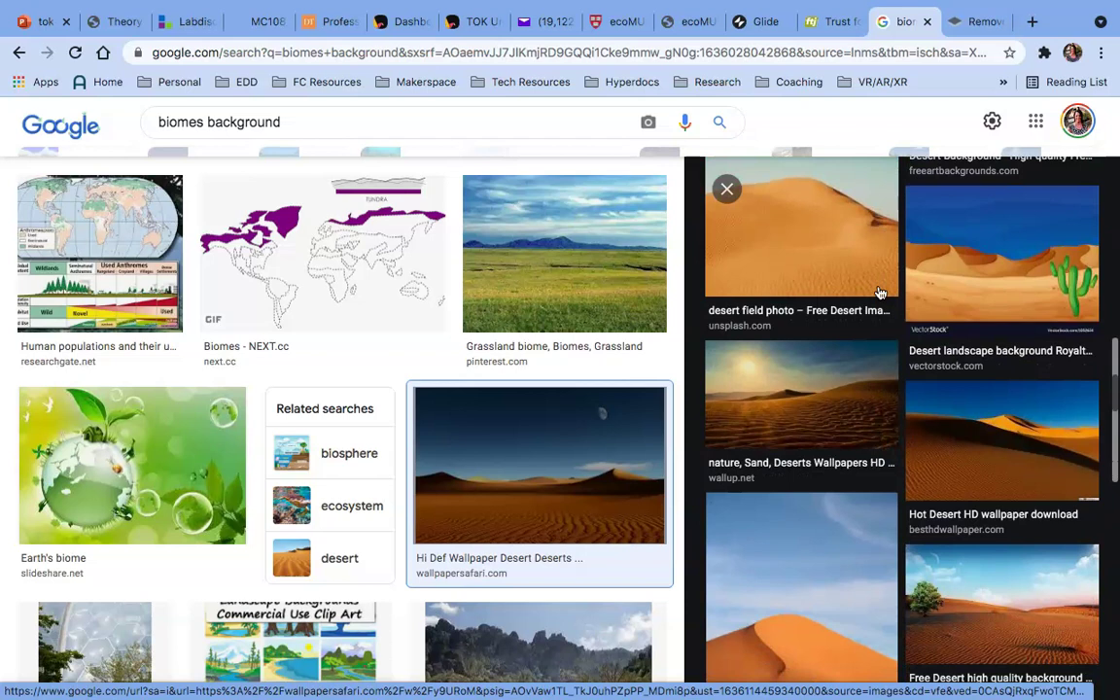
scroll(880, 293, down, 4)
scroll(875, 288, up, 5)
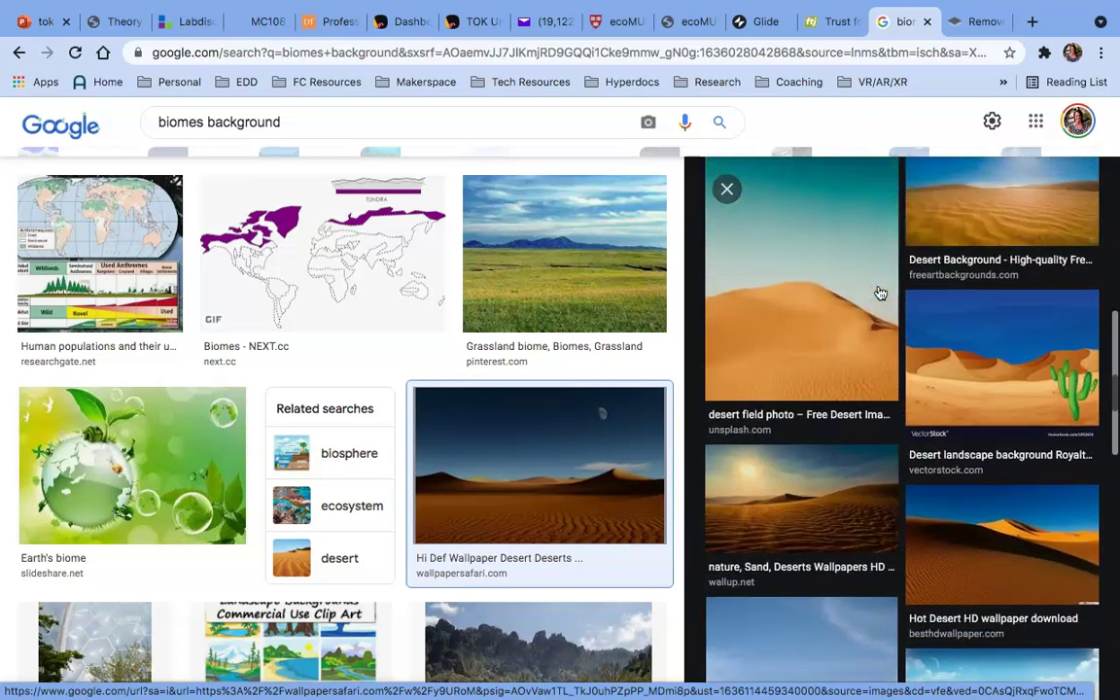
click(966, 328)
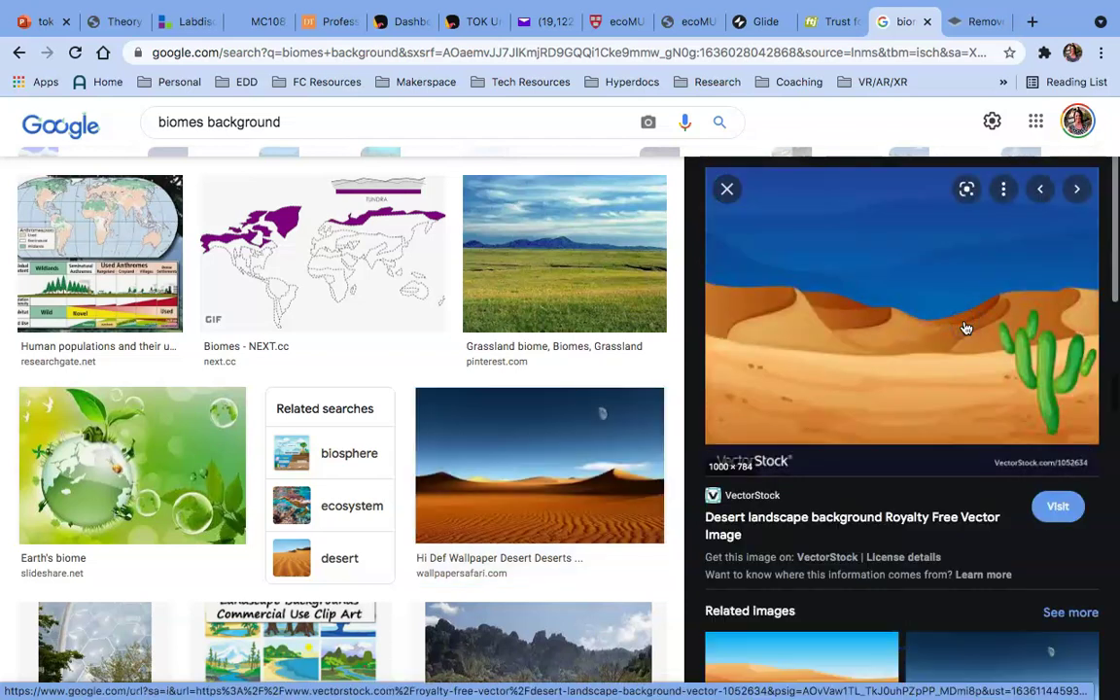
Copy the previewed cactus desert image and paste it onto the blank slide in PowerPoint
click(863, 281)
right_click(862, 281)
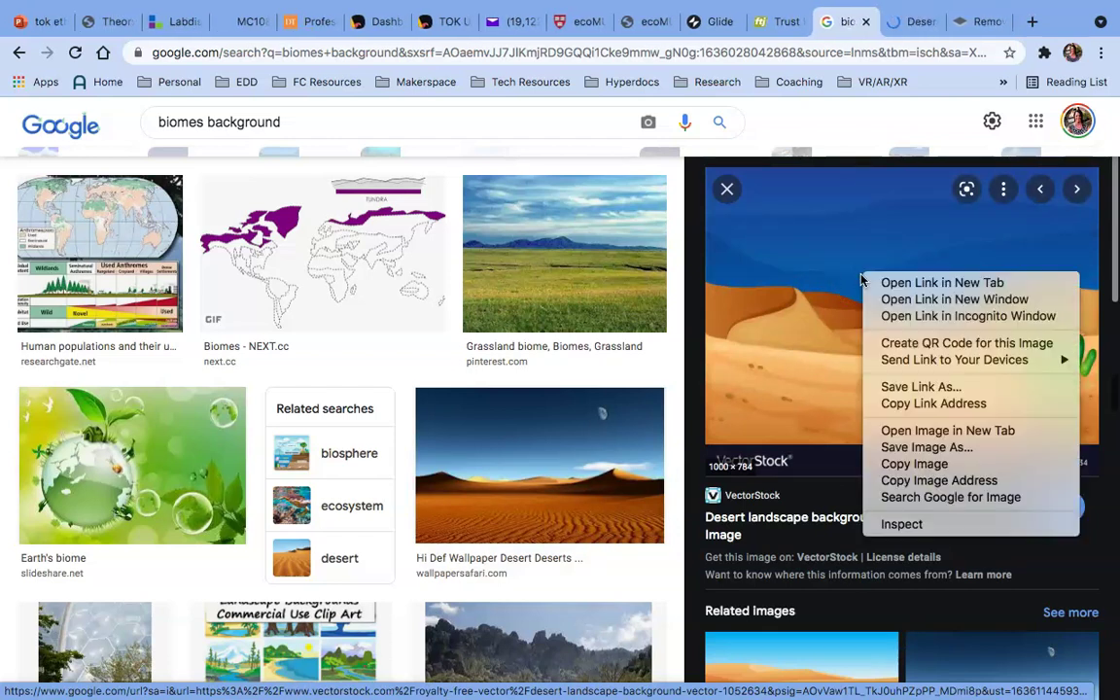
click(924, 466)
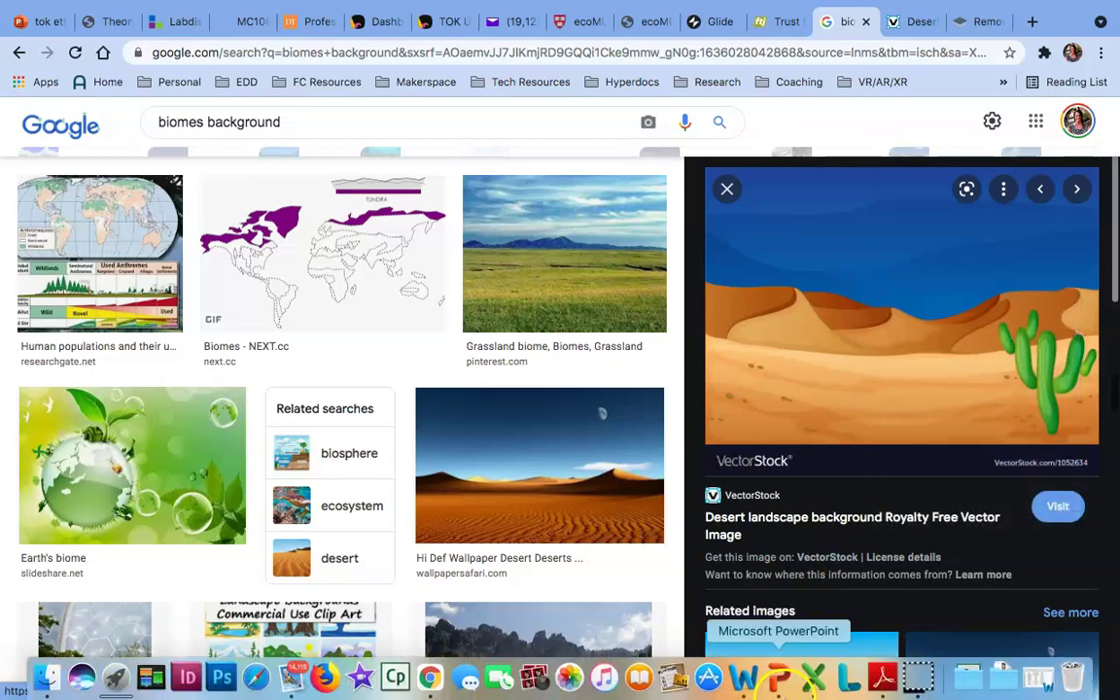
click(775, 681)
right_click(697, 438)
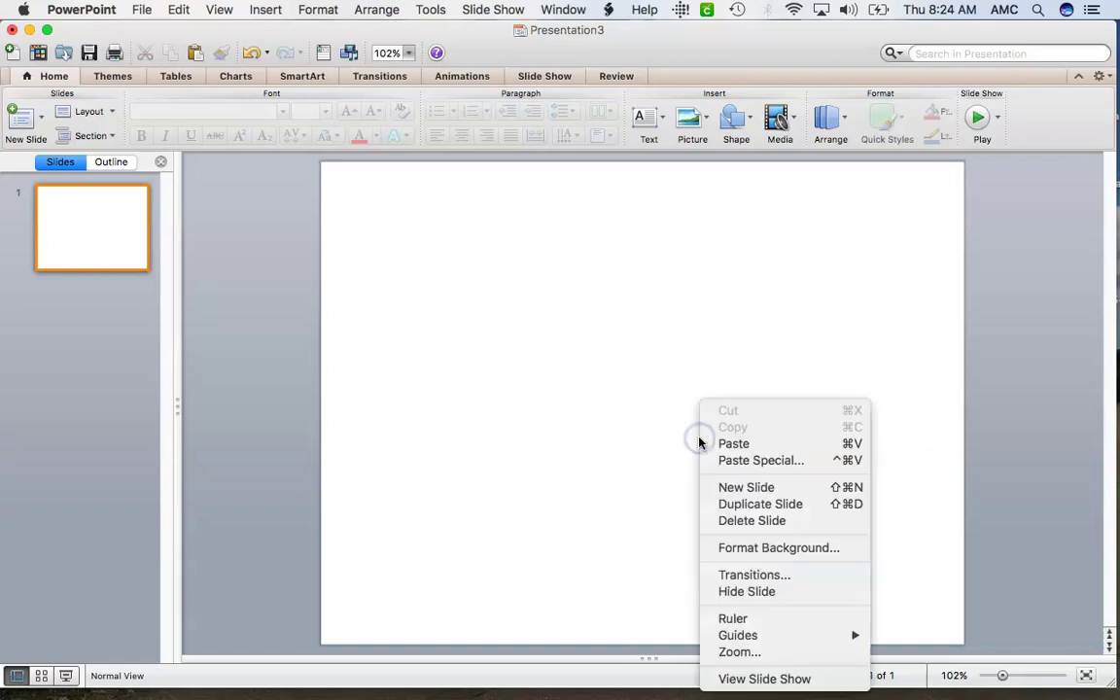
click(734, 444)
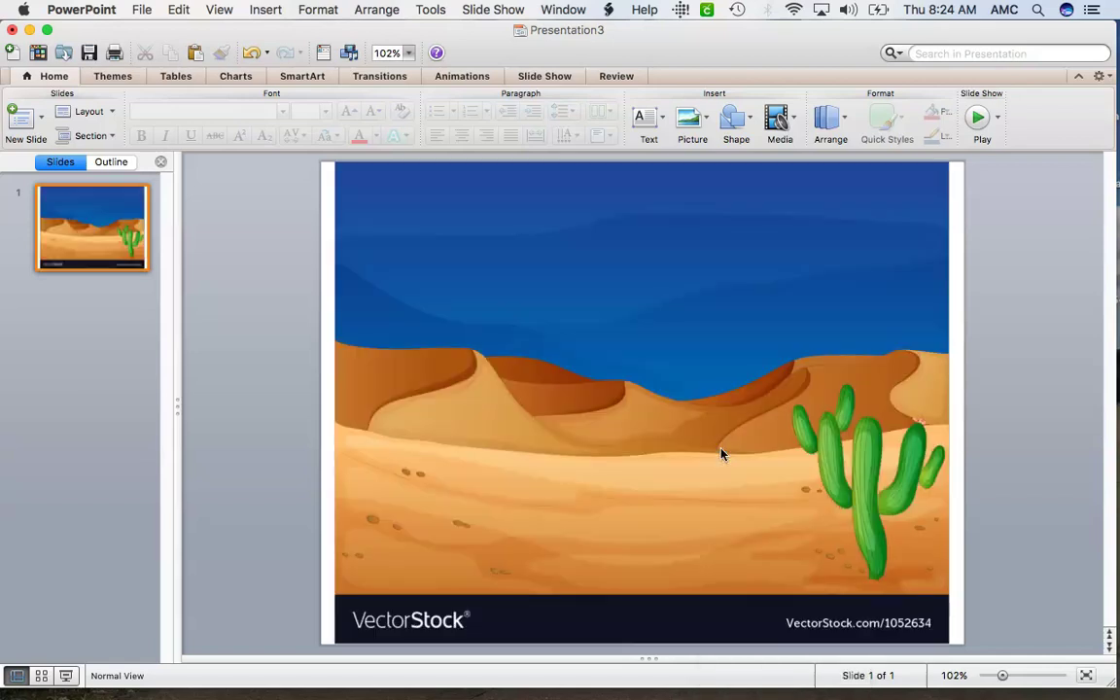
Enlarge the desert picture proportionally to about 8.04" by 10.25" and shift it to the slide's left edge
click(722, 453)
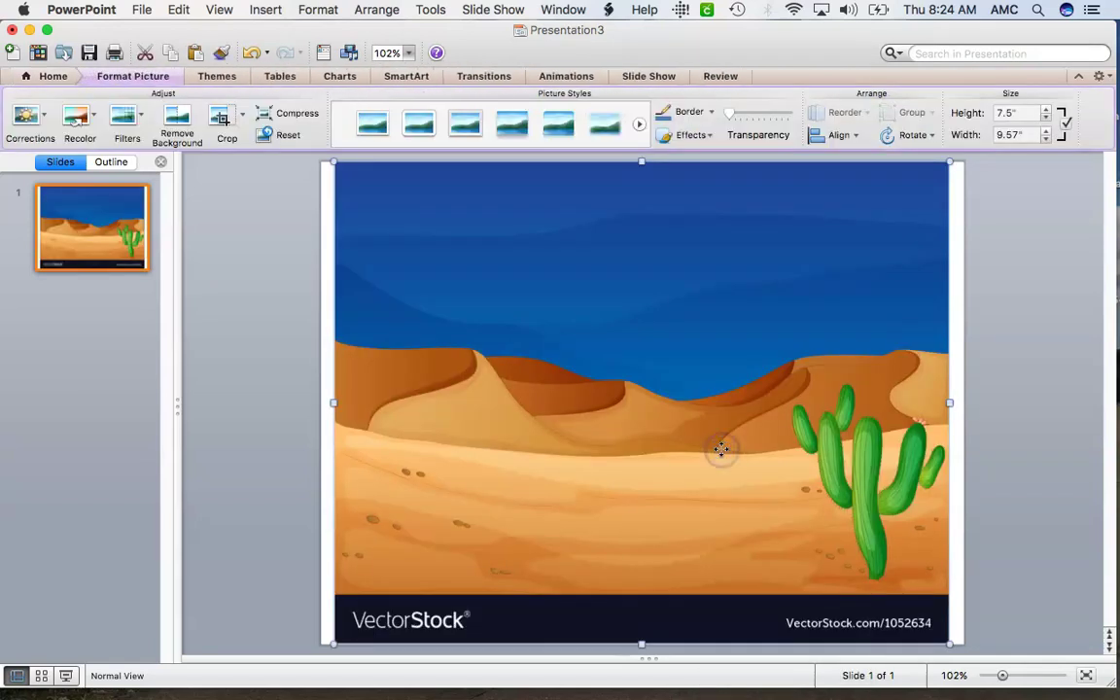
click(897, 606)
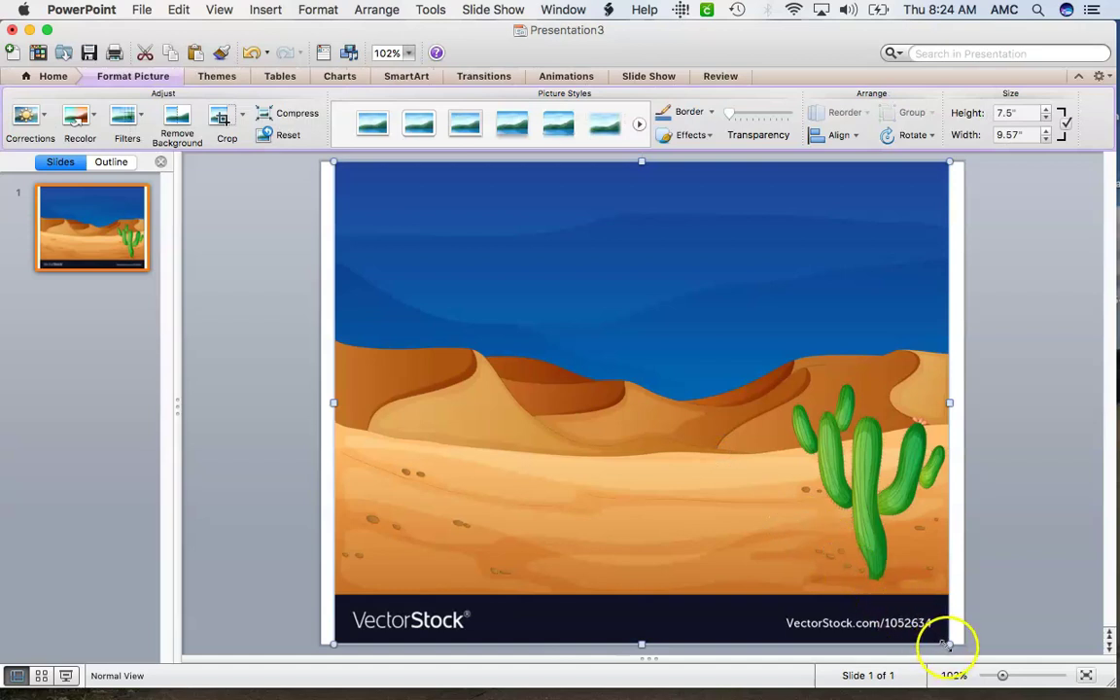
drag(948, 648, 988, 671)
click(945, 584)
drag(945, 584, 917, 579)
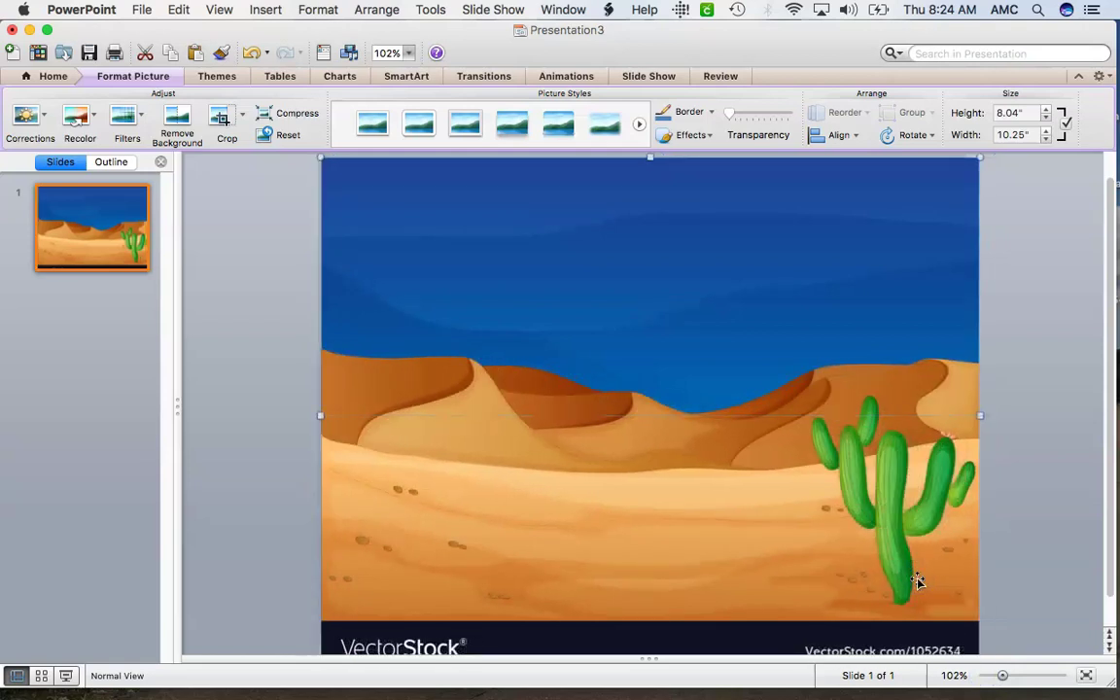
Stretch the desert picture downward to a height of about 8.35"
scroll(917, 579, up, 1)
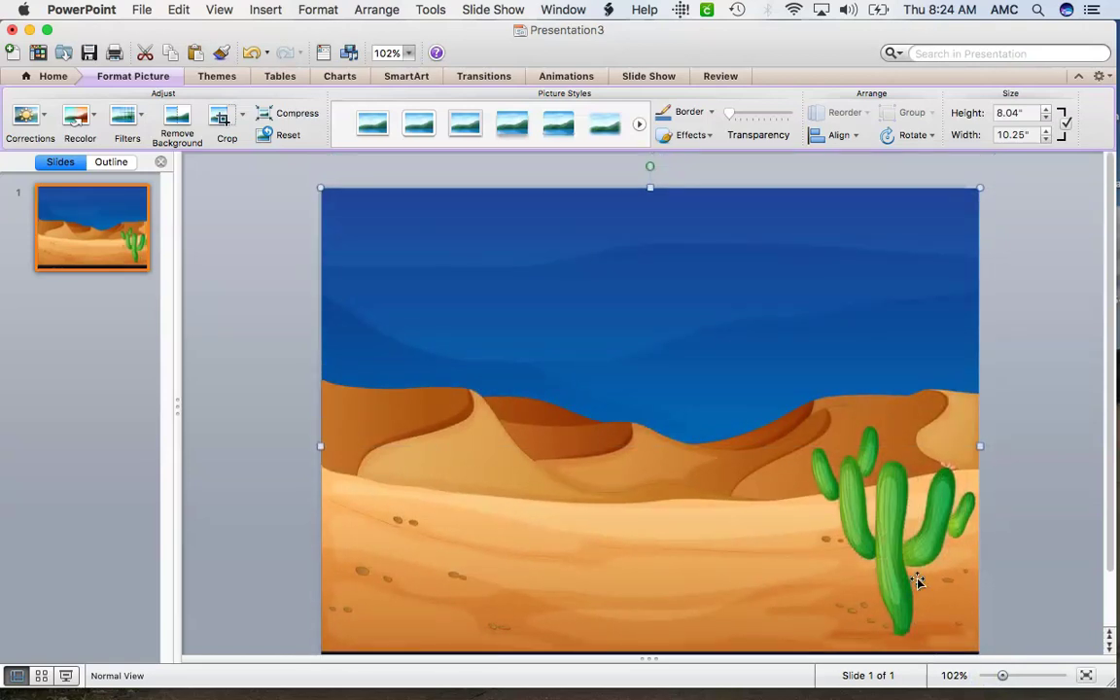
scroll(917, 579, down, 2)
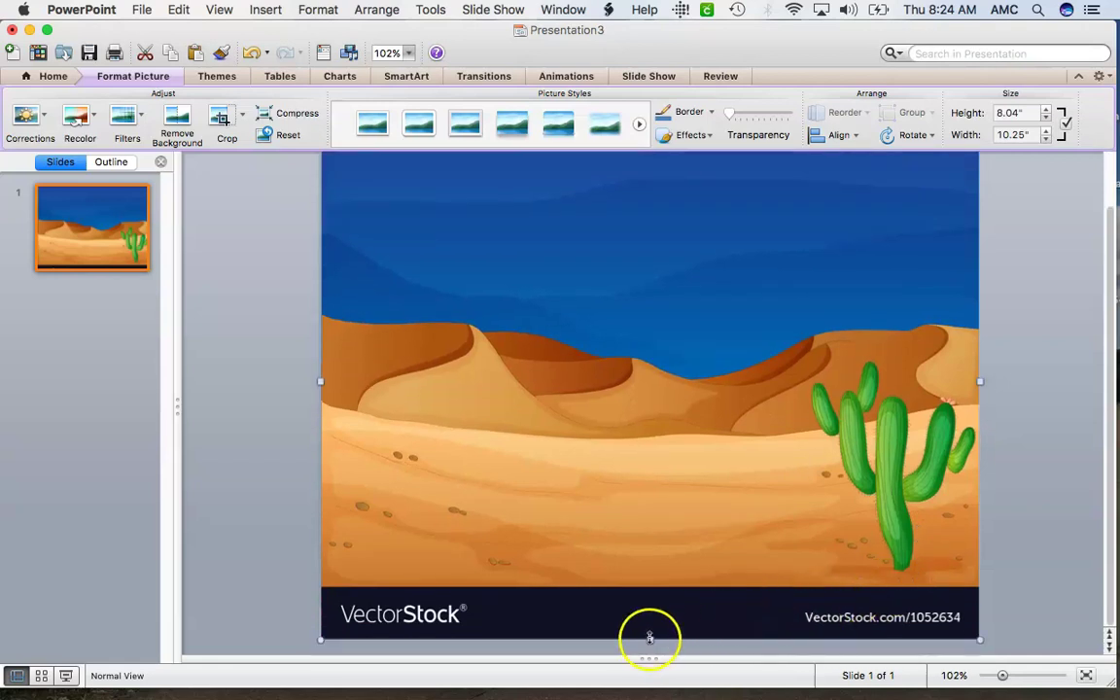
drag(649, 640, 649, 656)
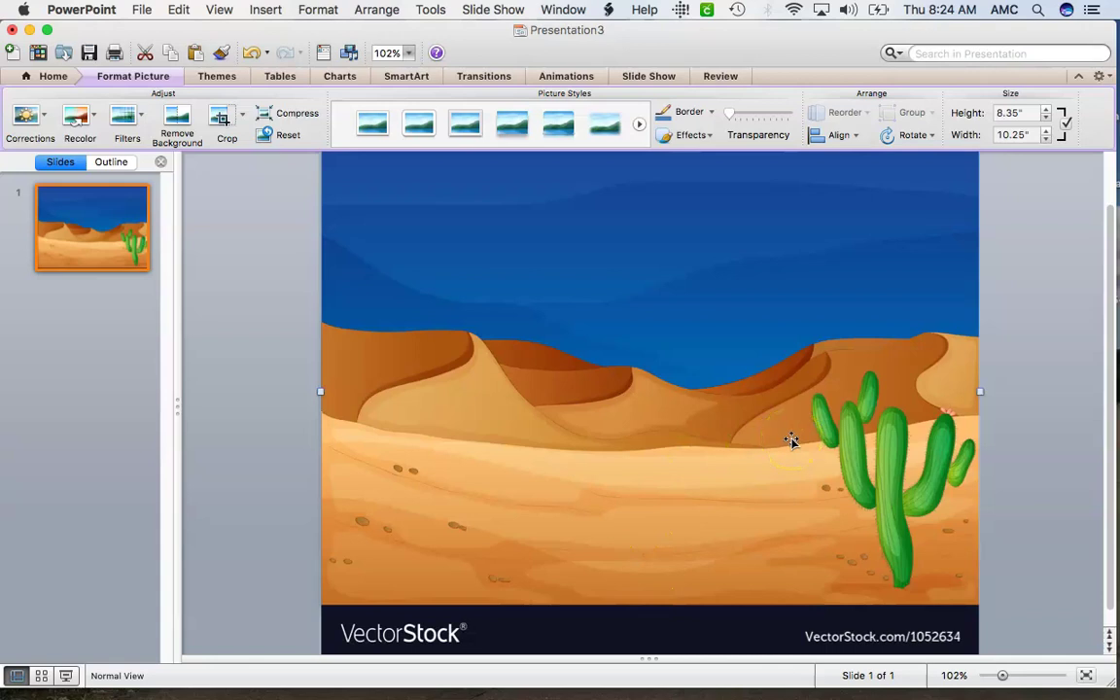
Slightly increase the transparency of the desert background picture on the slide
click(745, 393)
click(729, 305)
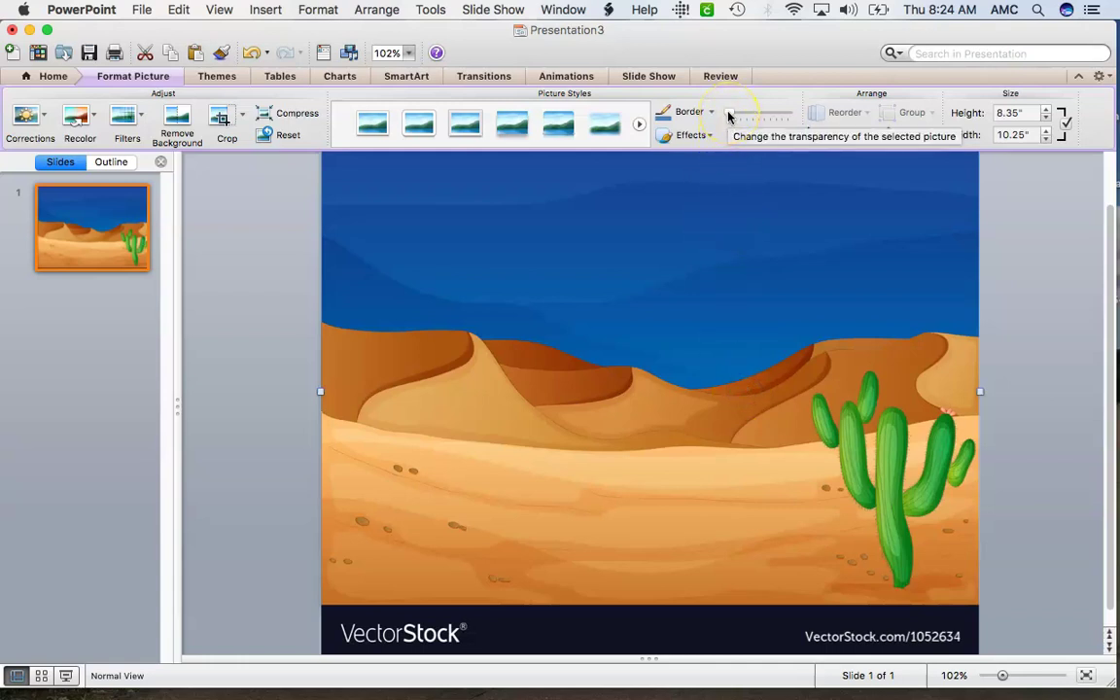
drag(729, 117, 744, 119)
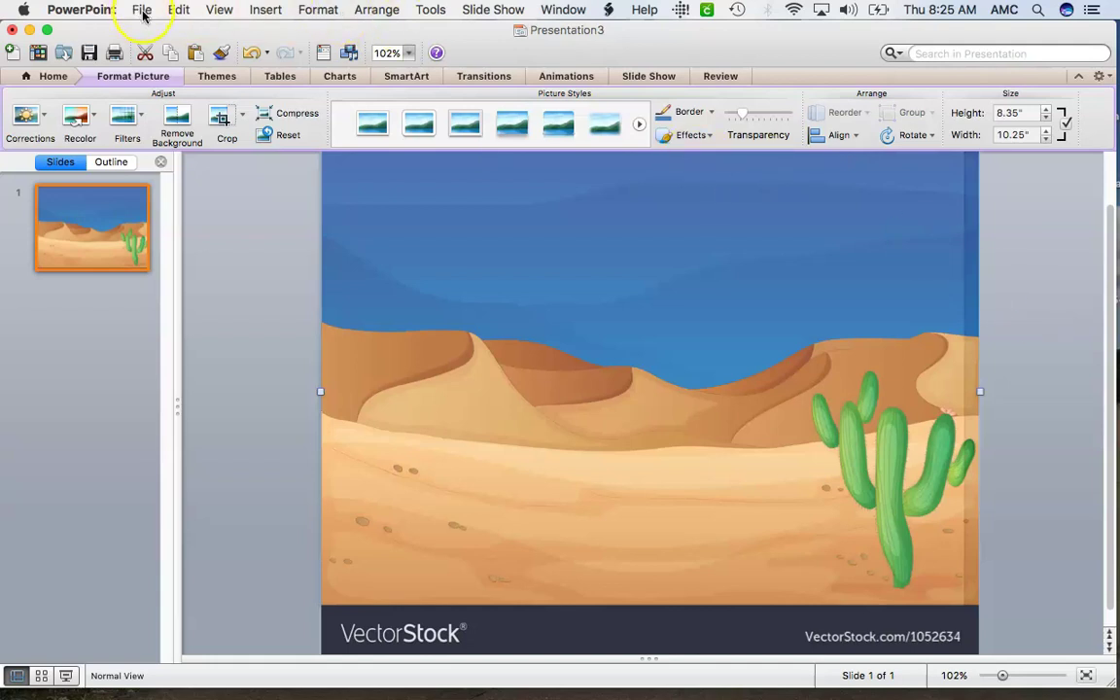
click(266, 10)
mouse_move(288, 290)
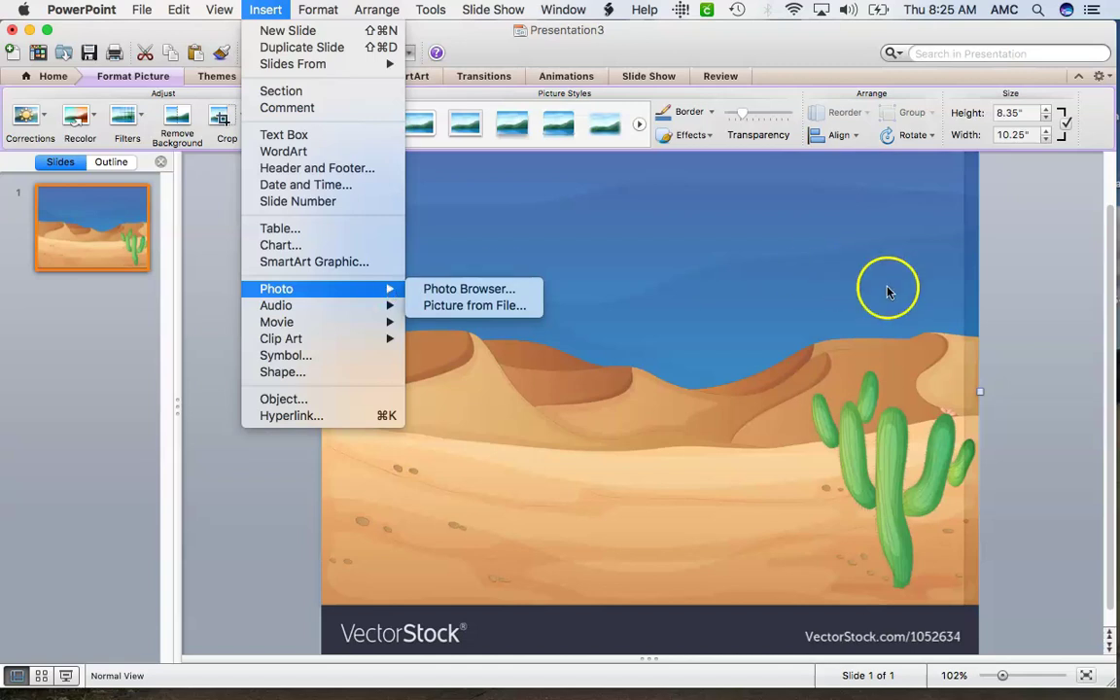
click(1021, 356)
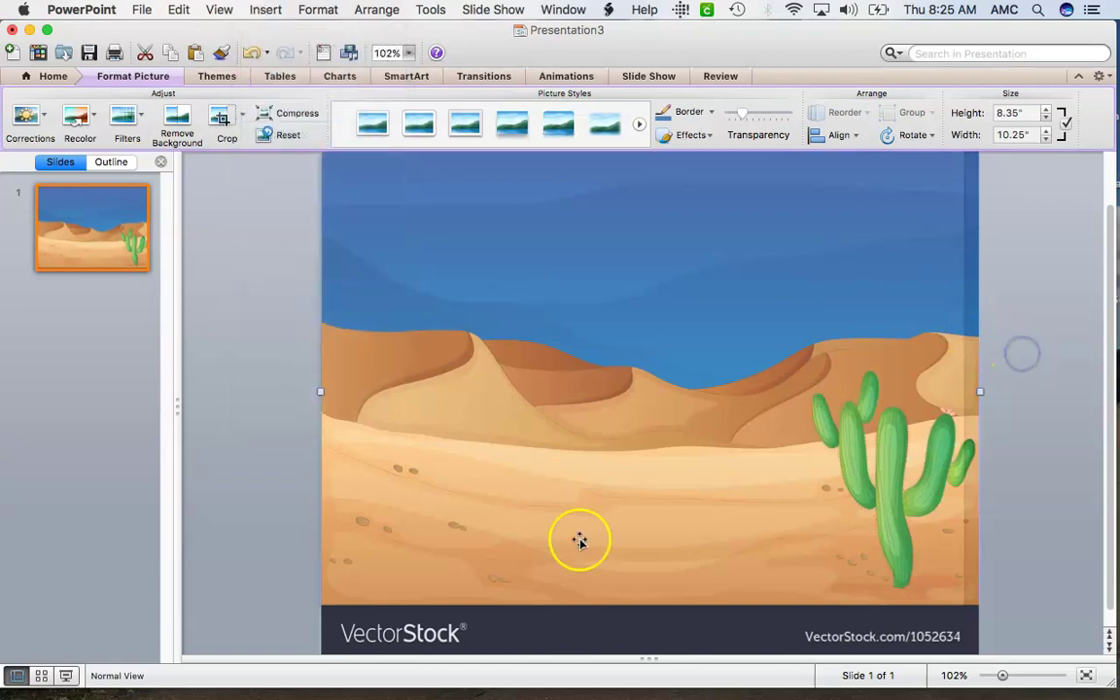
Switch back to Chrome and run an image search for "desert organisms"
click(440, 683)
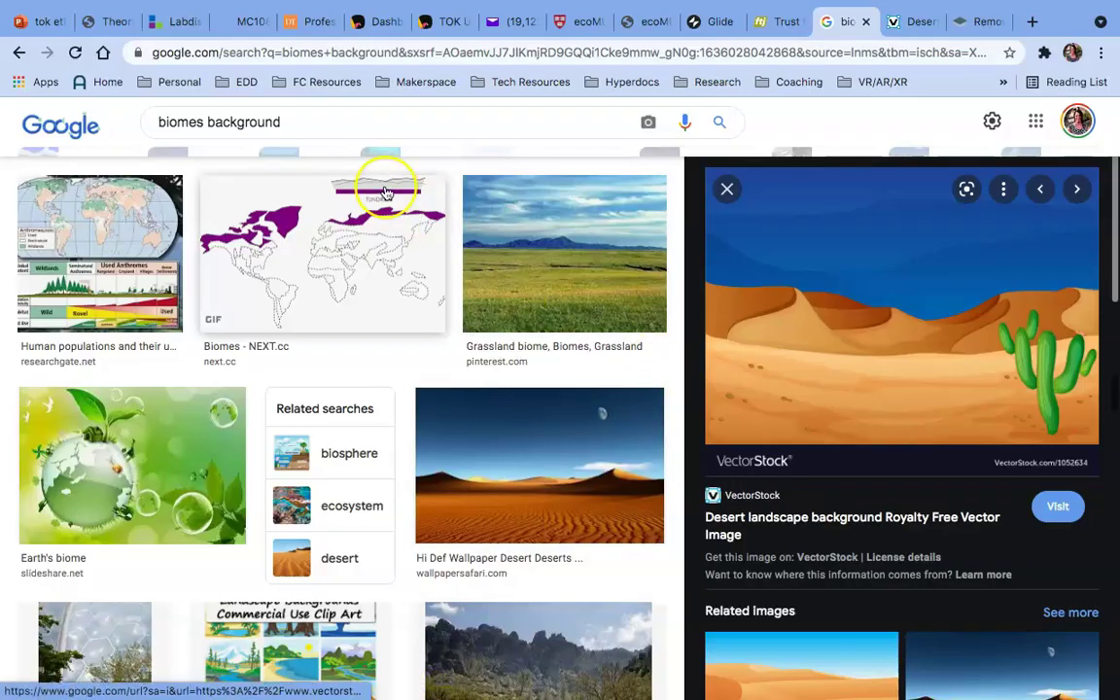
click(309, 121)
drag(310, 121, 165, 118)
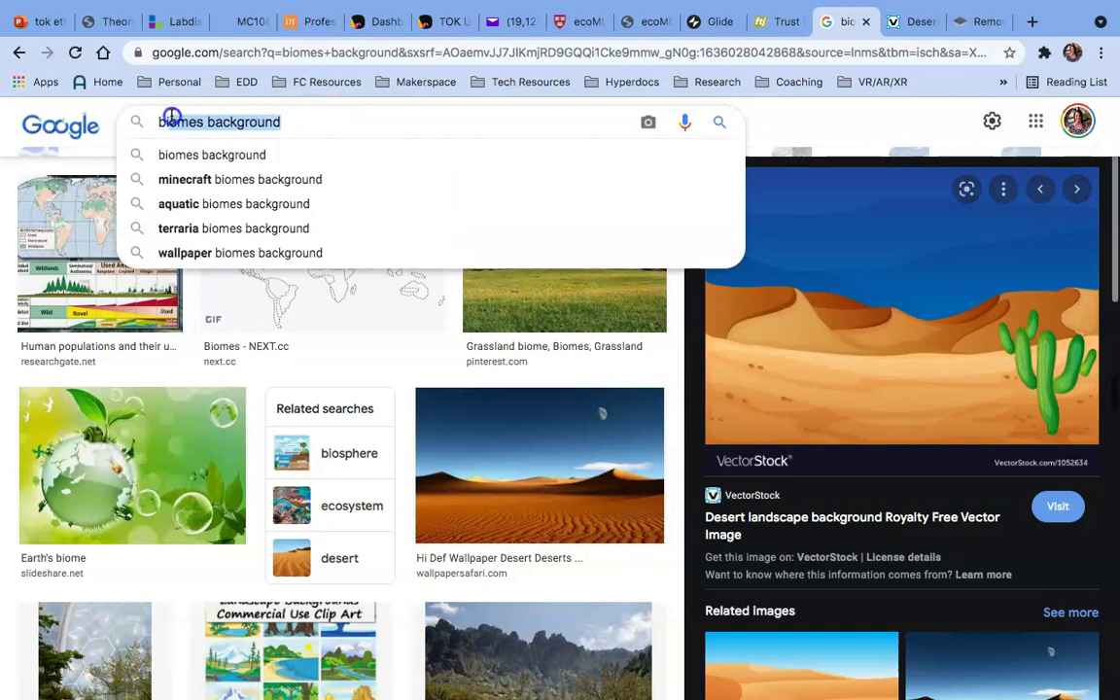
text(desert)
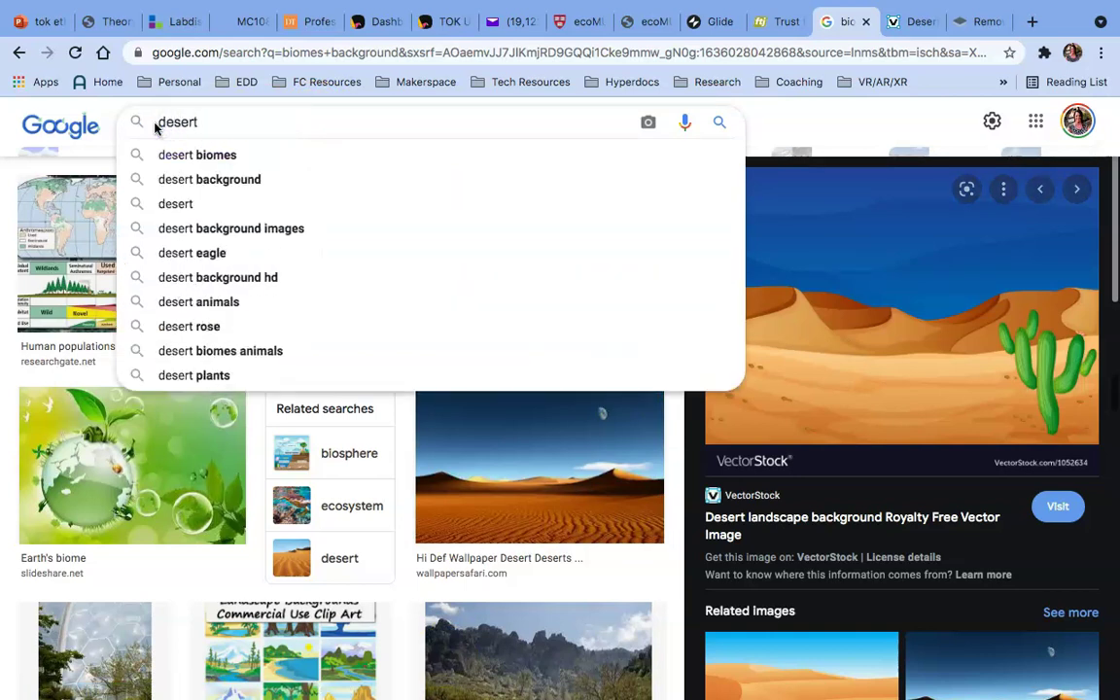
text( orgnisms)
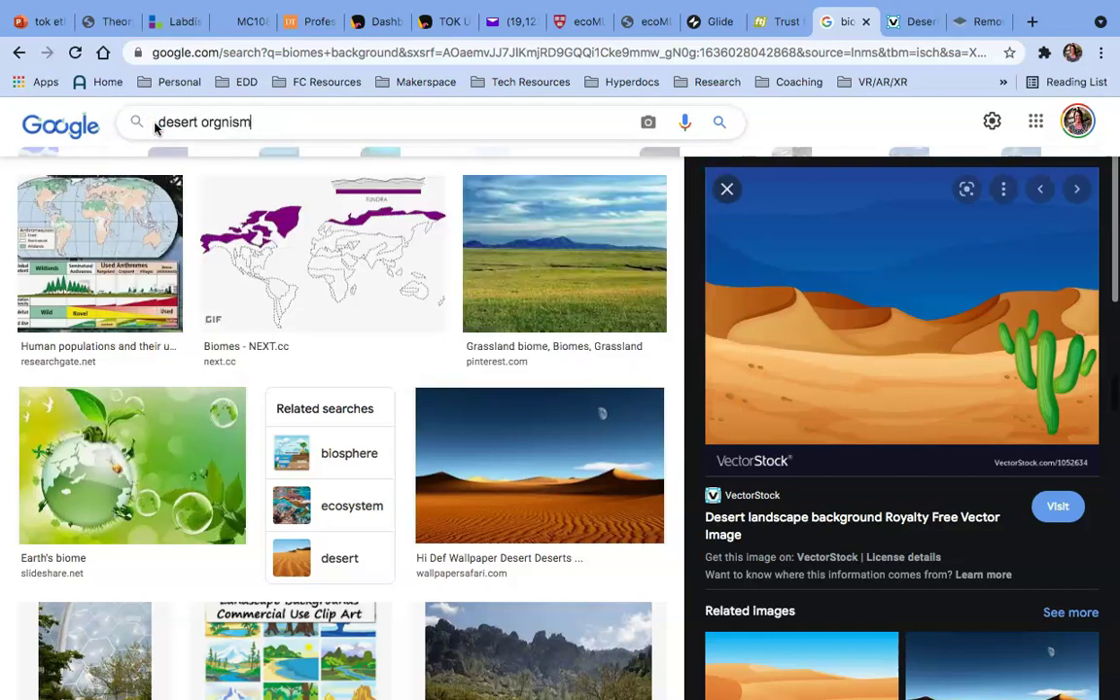
key(BackSpace)
key(BackSpace)
key(BackSpace)
key(BackSpace)
key(BackSpace)
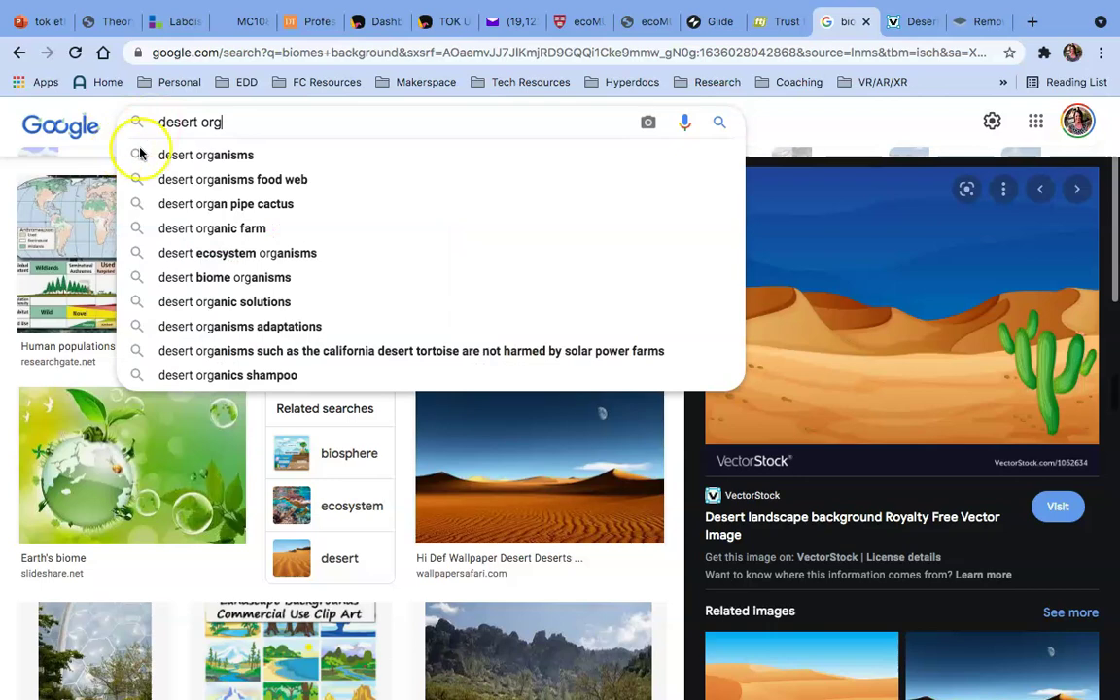
click(170, 155)
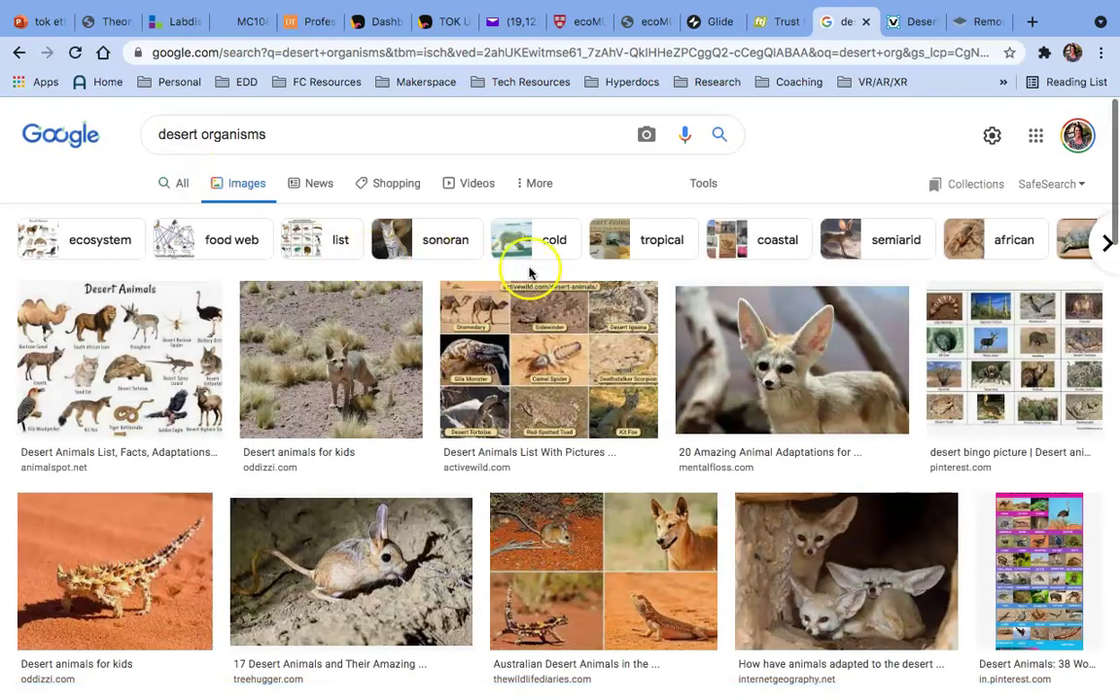
Open the preview of the Desert Animals Clip Art image from designbundles.net in the search results
scroll(551, 376, down, 5)
scroll(550, 376, down, 3)
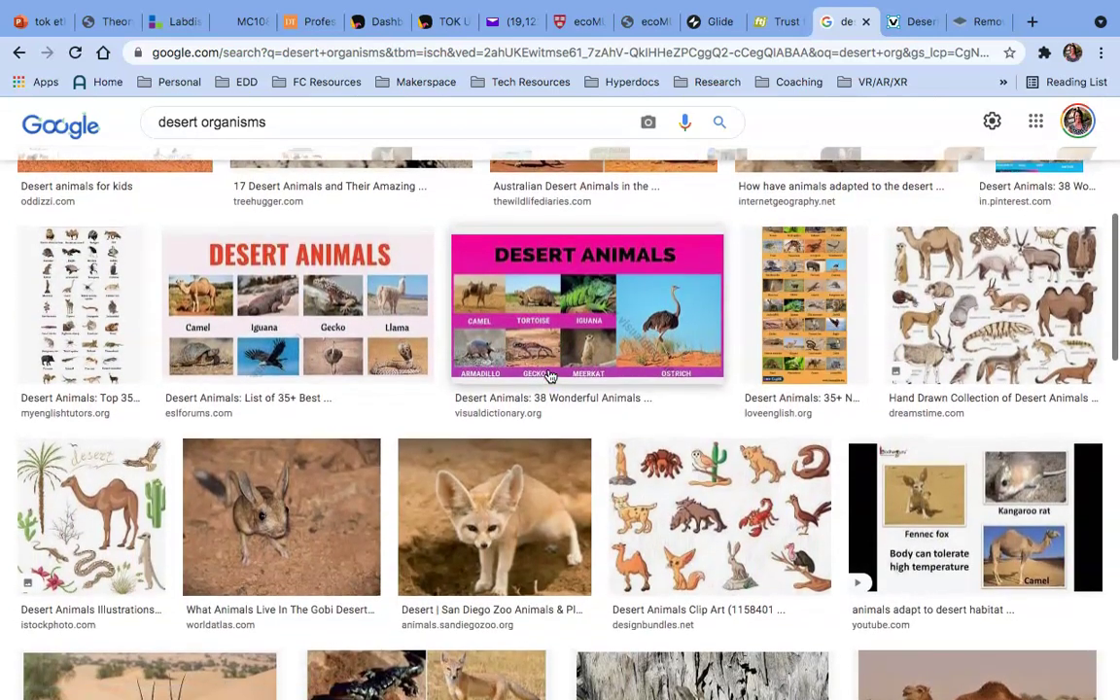
scroll(550, 376, up, 1)
scroll(550, 375, down, 1)
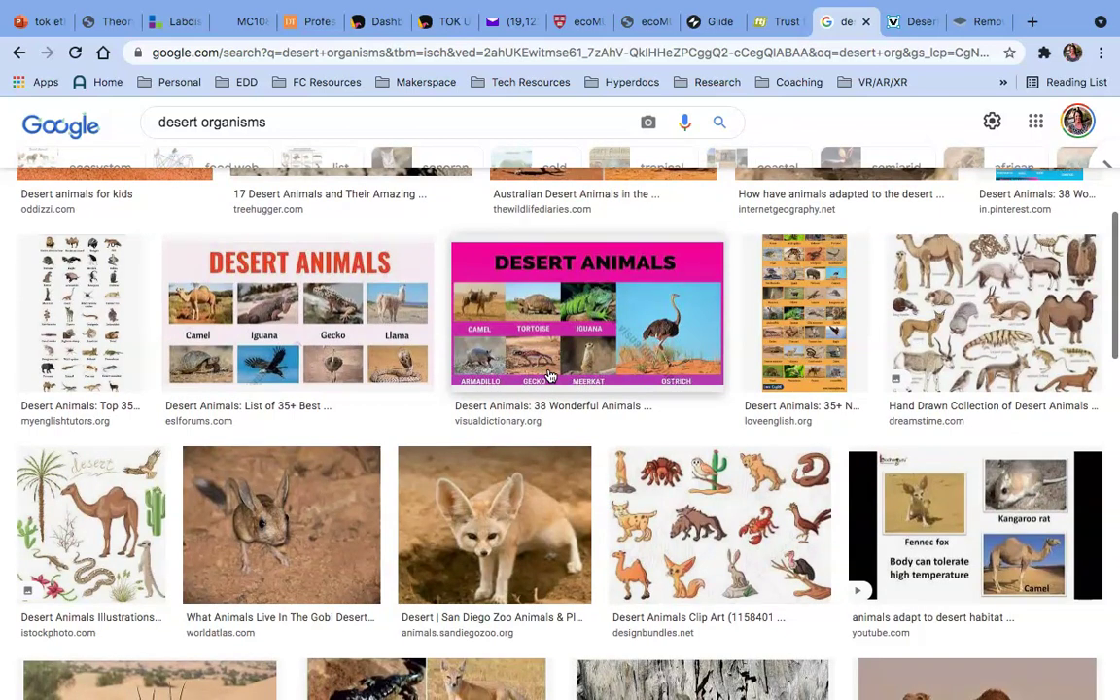
click(706, 467)
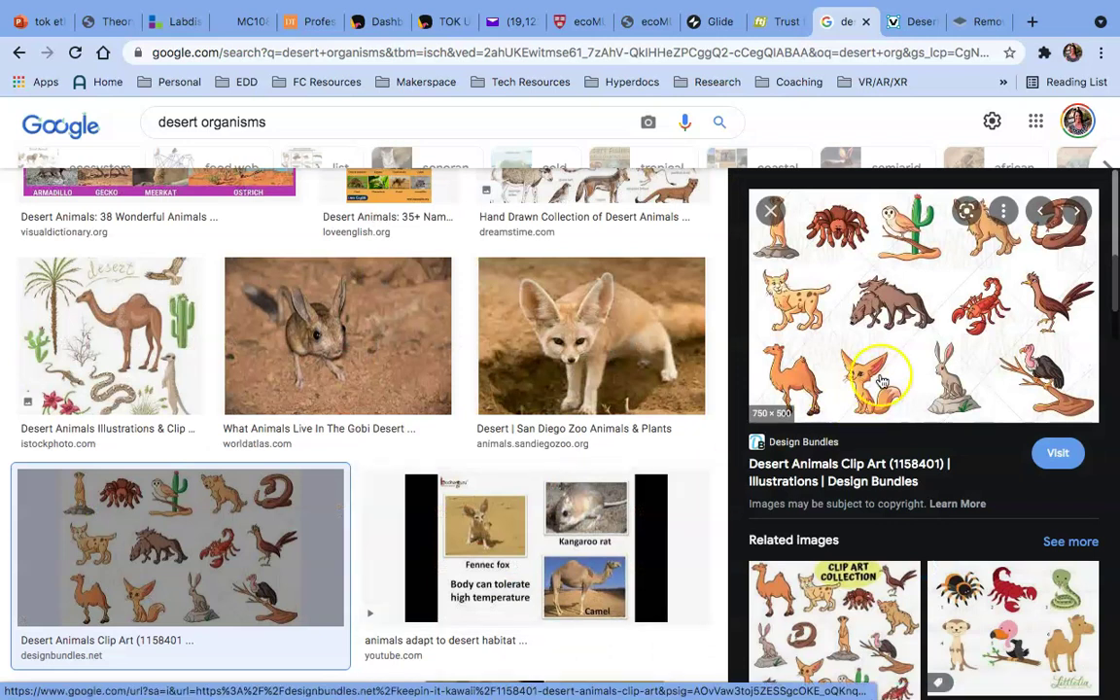
Copy the Desert Animals clip art image, switch to PowerPoint and paste it onto the desert slide
right_click(885, 321)
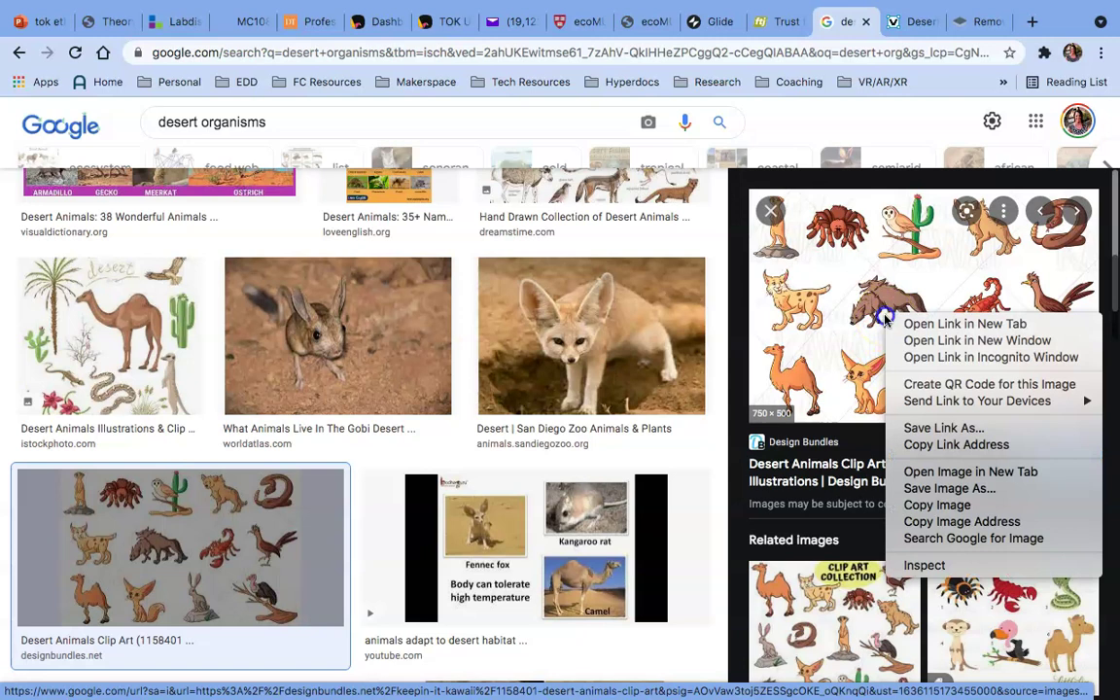
click(937, 506)
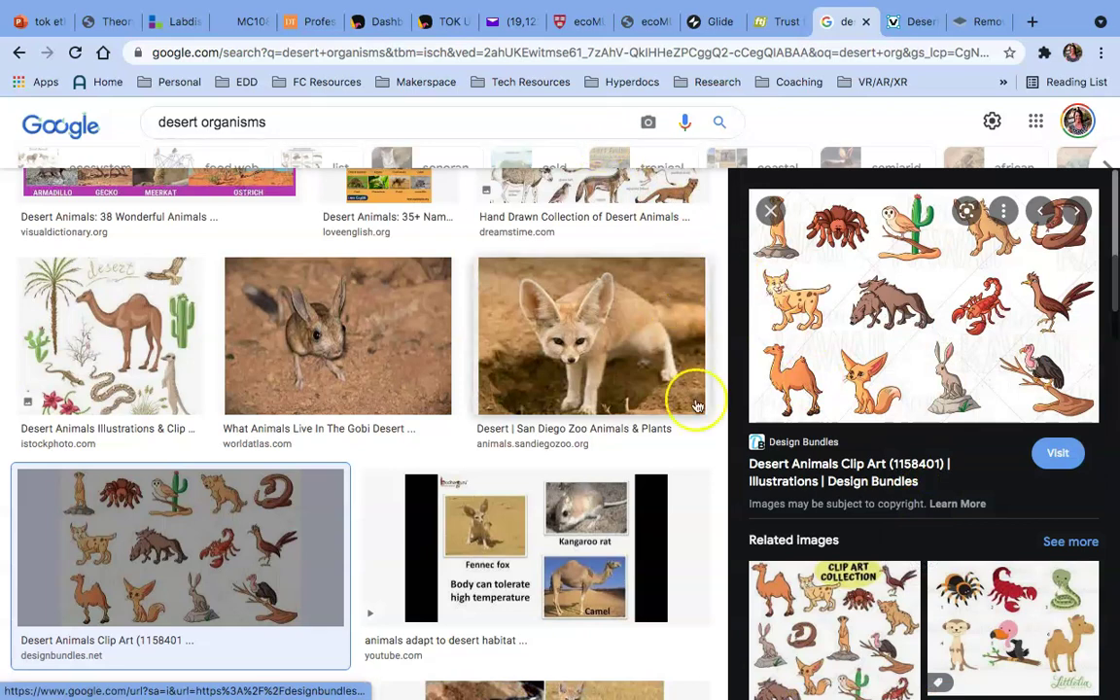
mouse_move(622, 692)
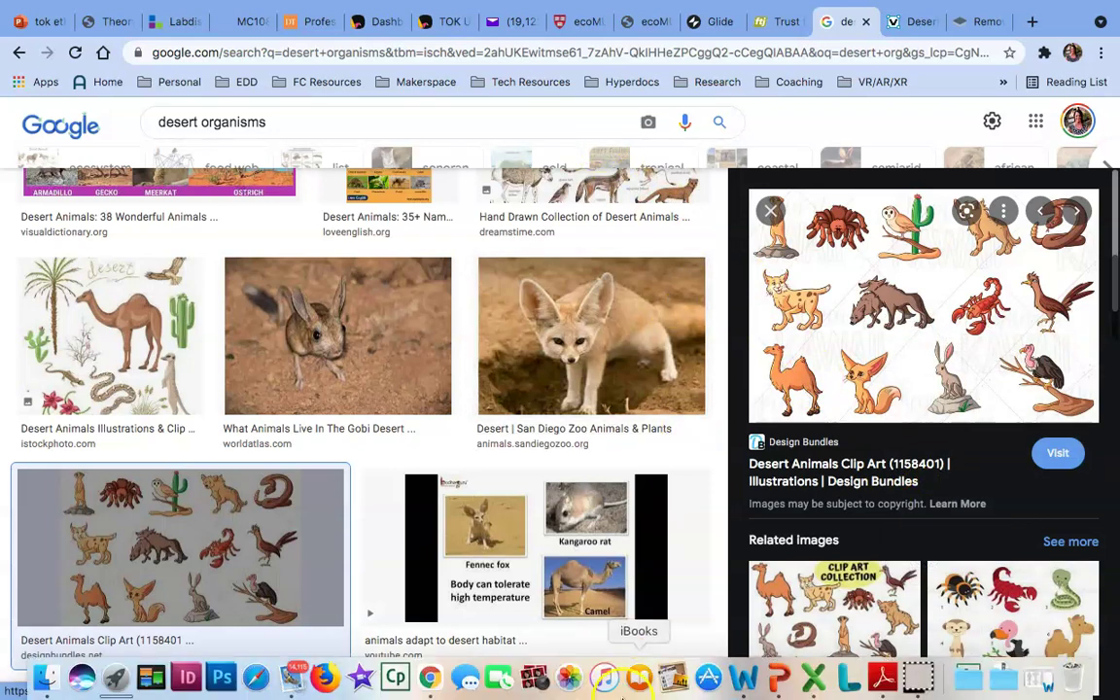
click(778, 687)
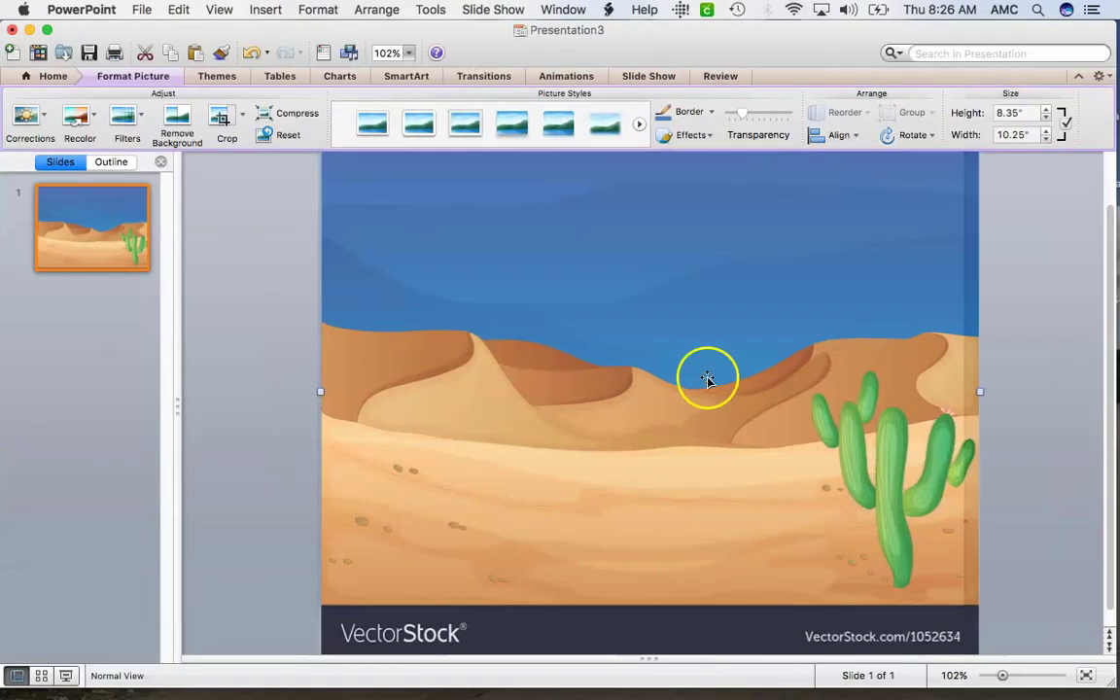
right_click(1012, 276)
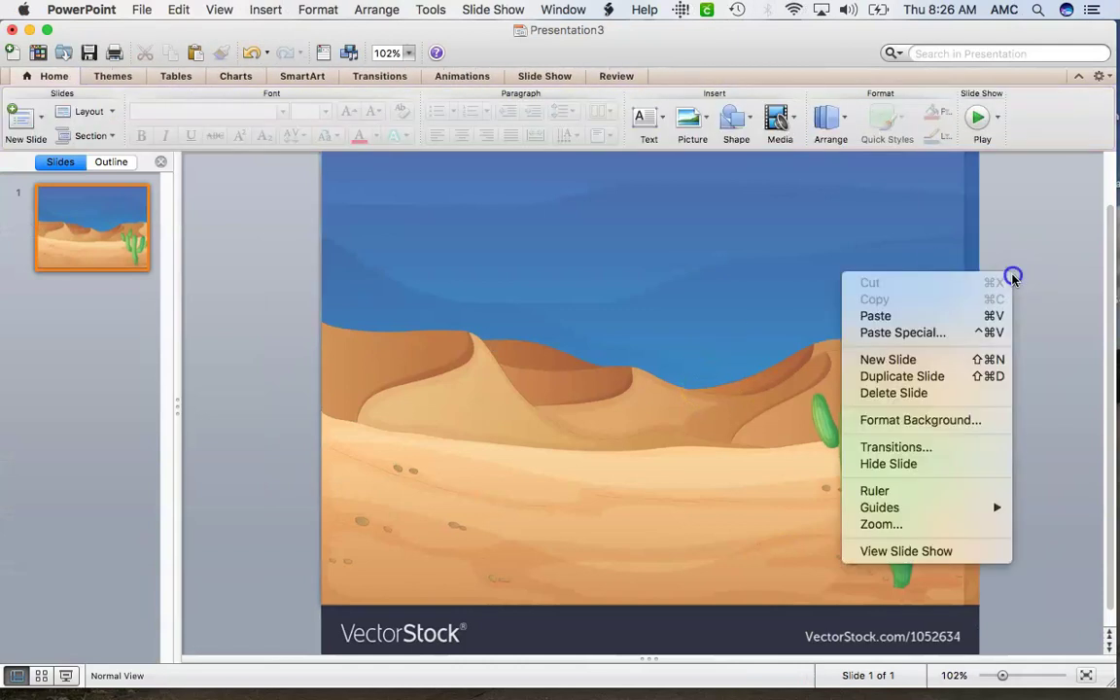
click(923, 316)
click(880, 312)
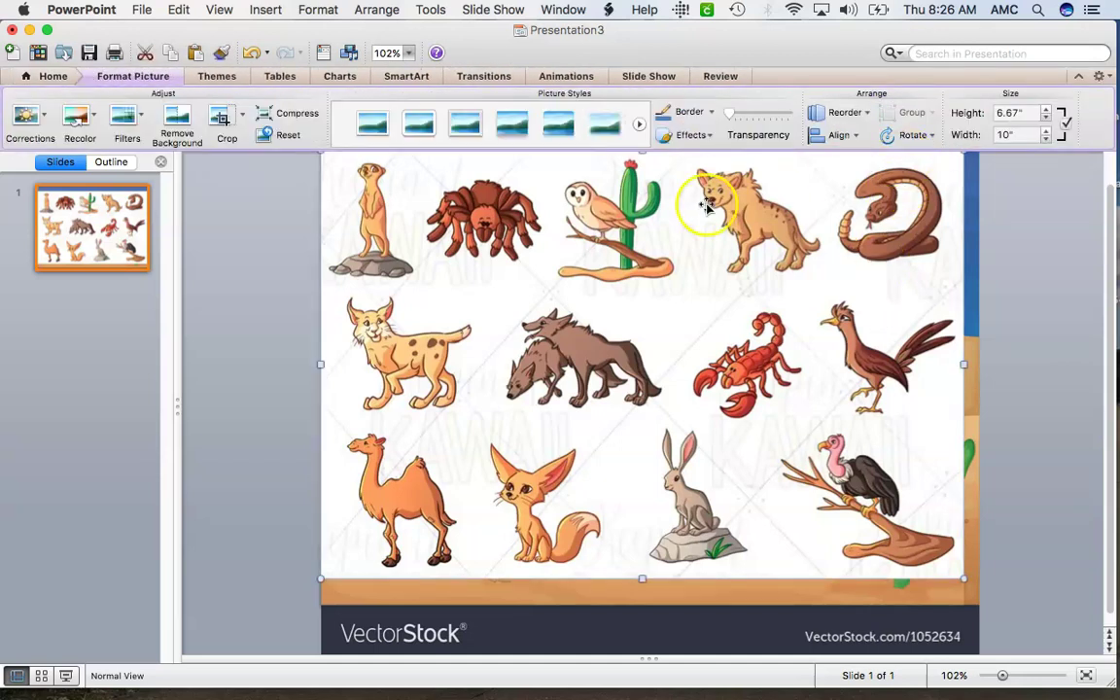
Crop the pasted clip art to the meerkat, about 2.23" high by 1.57" wide, and move it onto the sand opposite the cactus
click(222, 117)
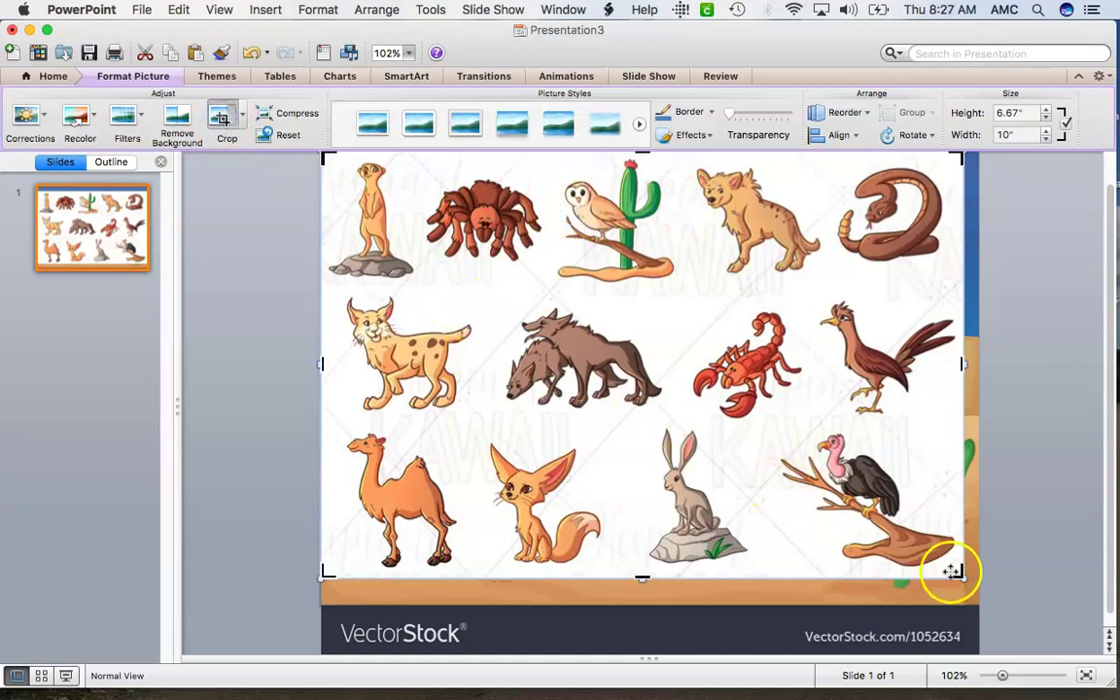
drag(955, 574, 421, 291)
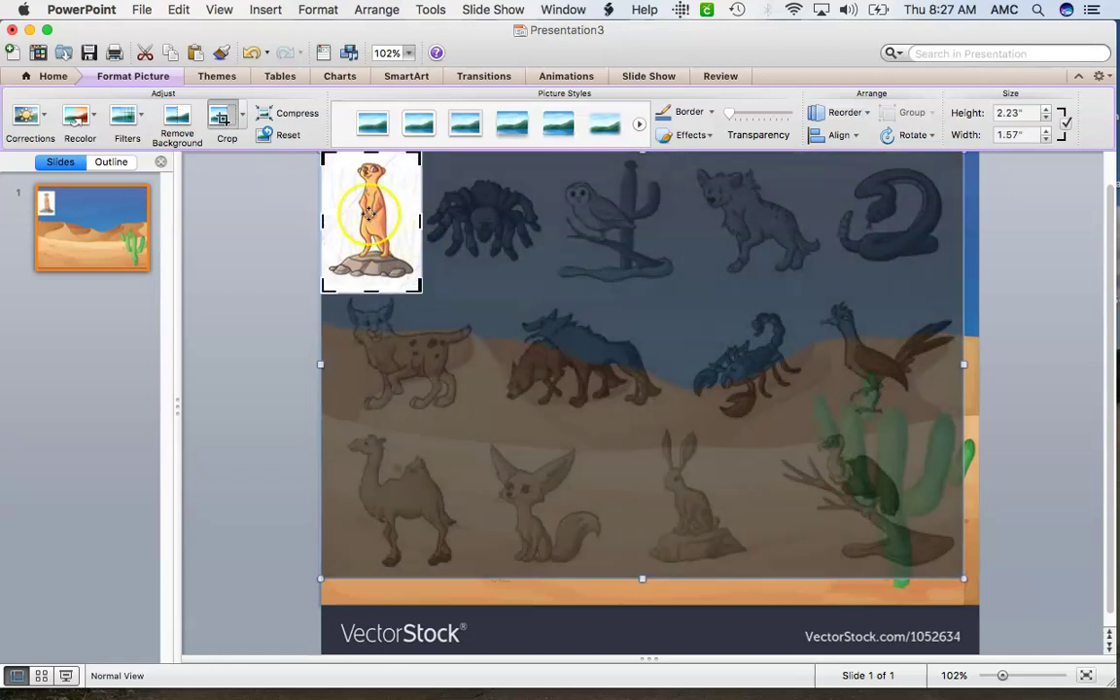
click(219, 115)
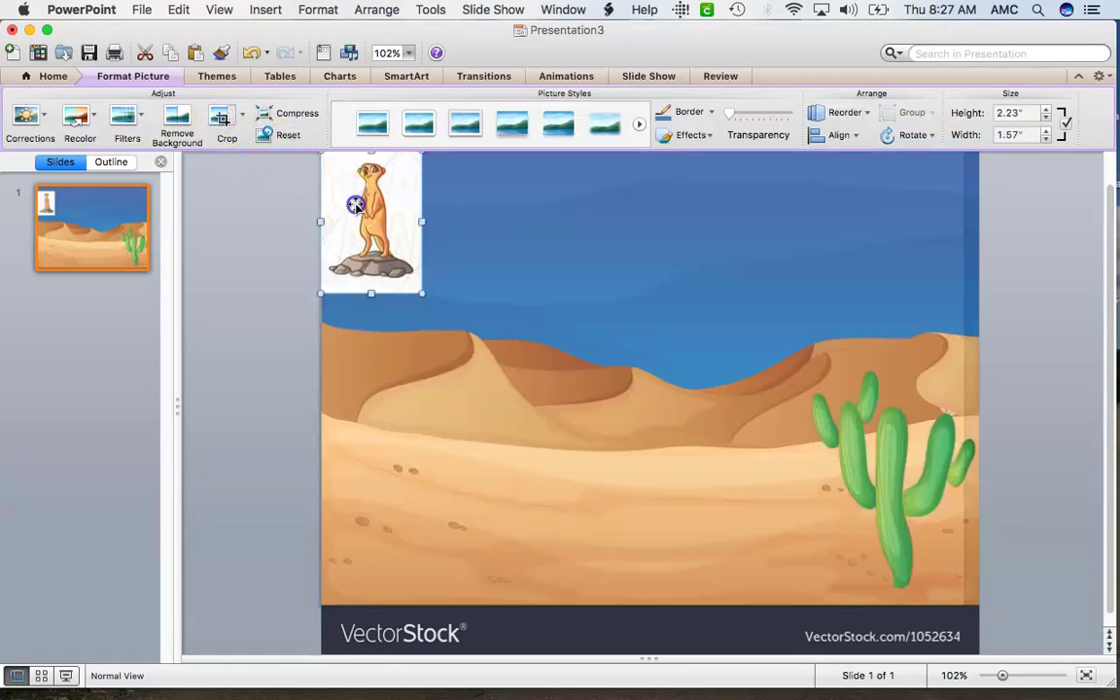
drag(356, 204, 419, 425)
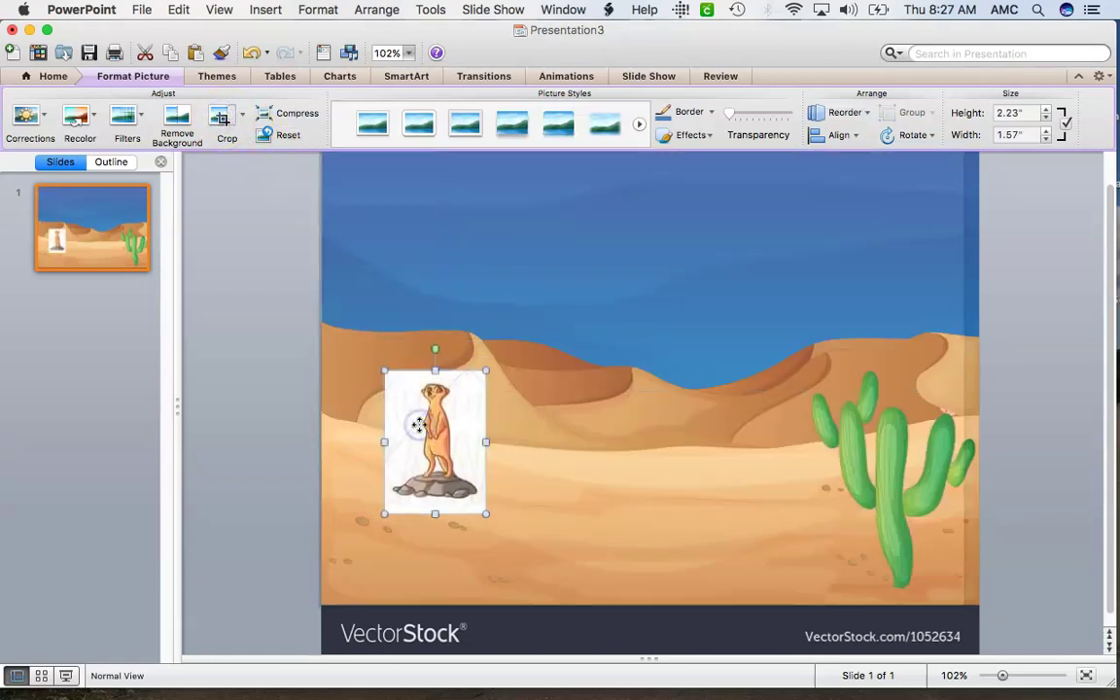
click(670, 381)
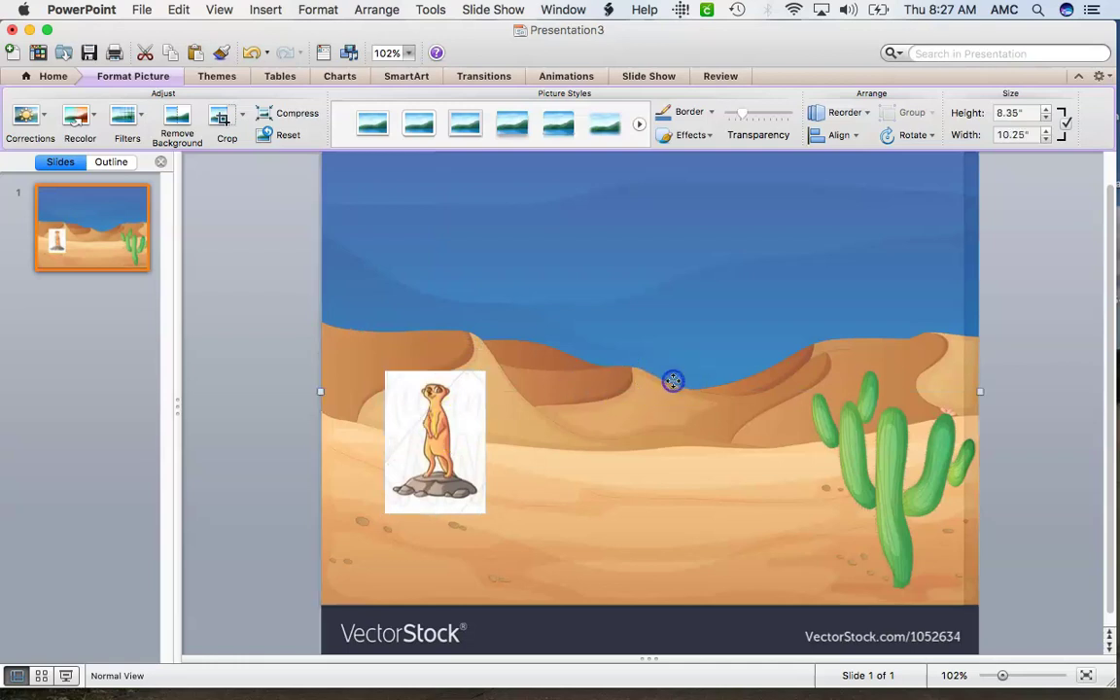
Paste the full desert animals clip art onto the slide a second time
click(1002, 332)
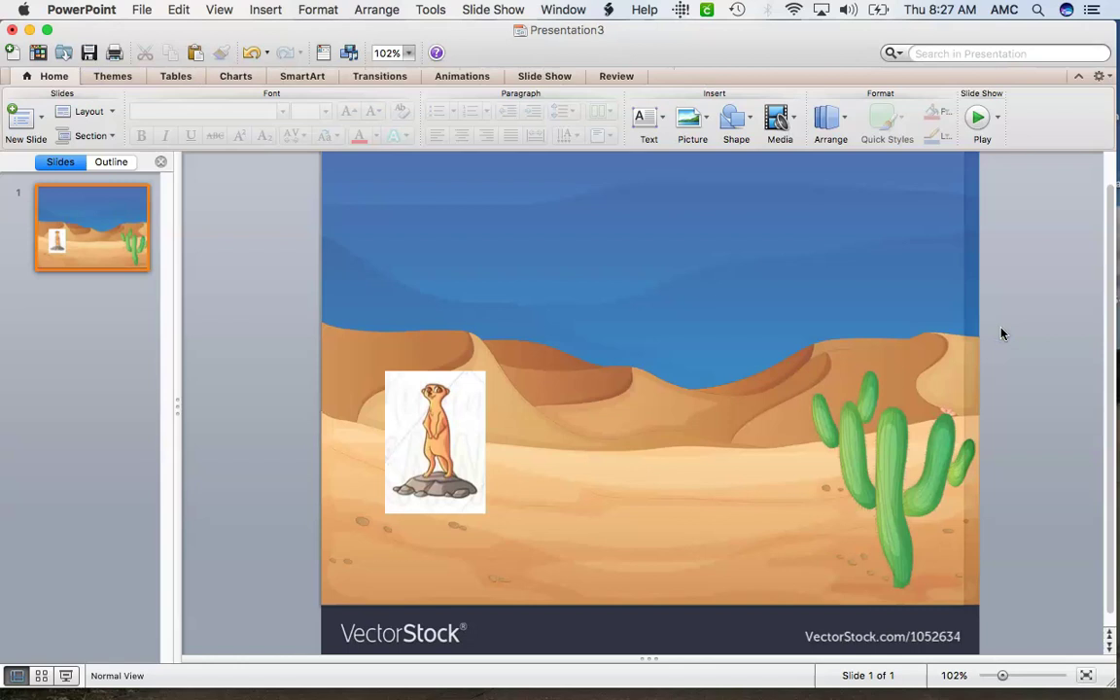
right_click(1002, 332)
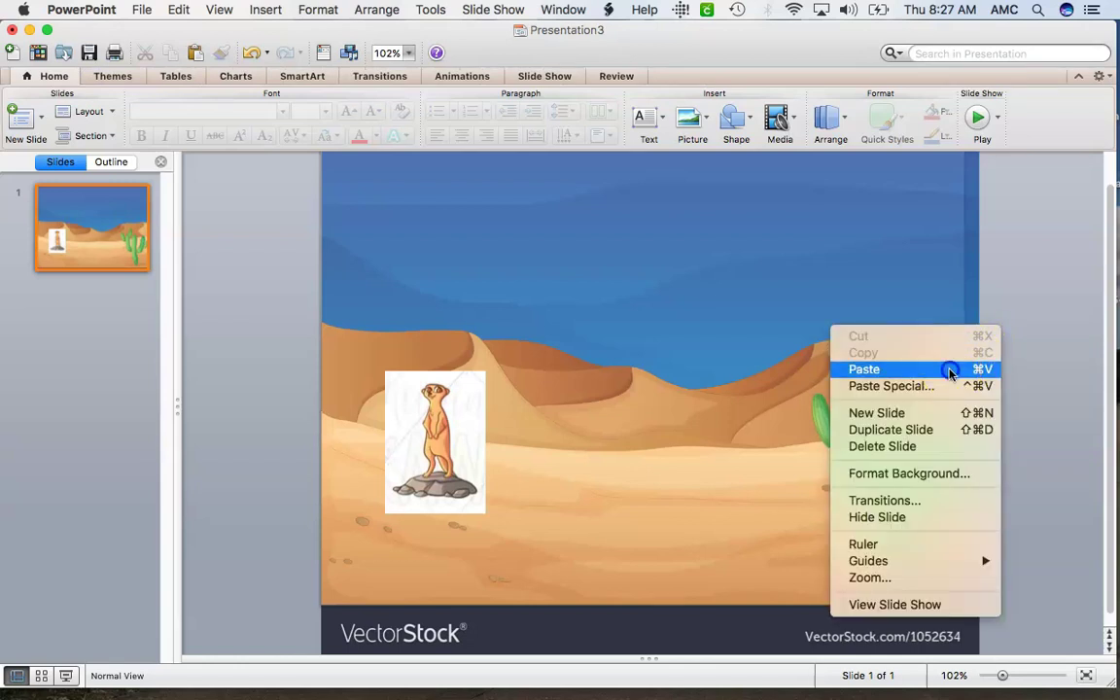
click(950, 372)
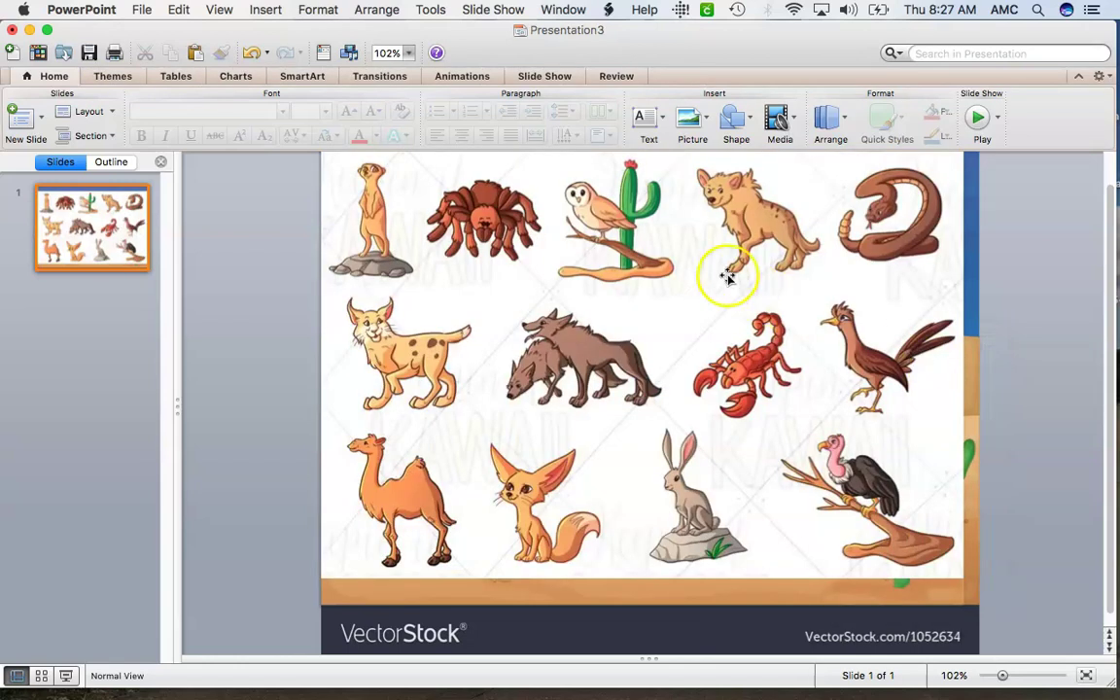
Crop the second clip art copy to the vulture, about 2.43" high by 3.06" wide, and move it up against the sky
click(727, 277)
click(223, 118)
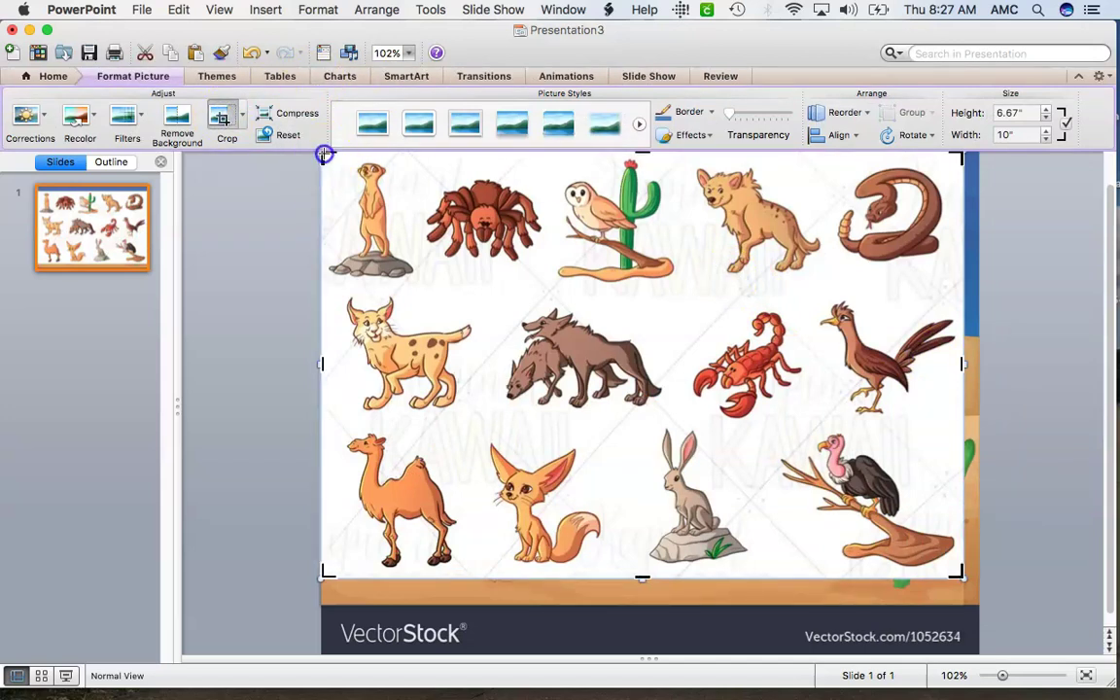
mouse_move(322, 158)
mouse_down()
mouse_move(524, 275)
mouse_move(656, 389)
mouse_move(769, 433)
mouse_up()
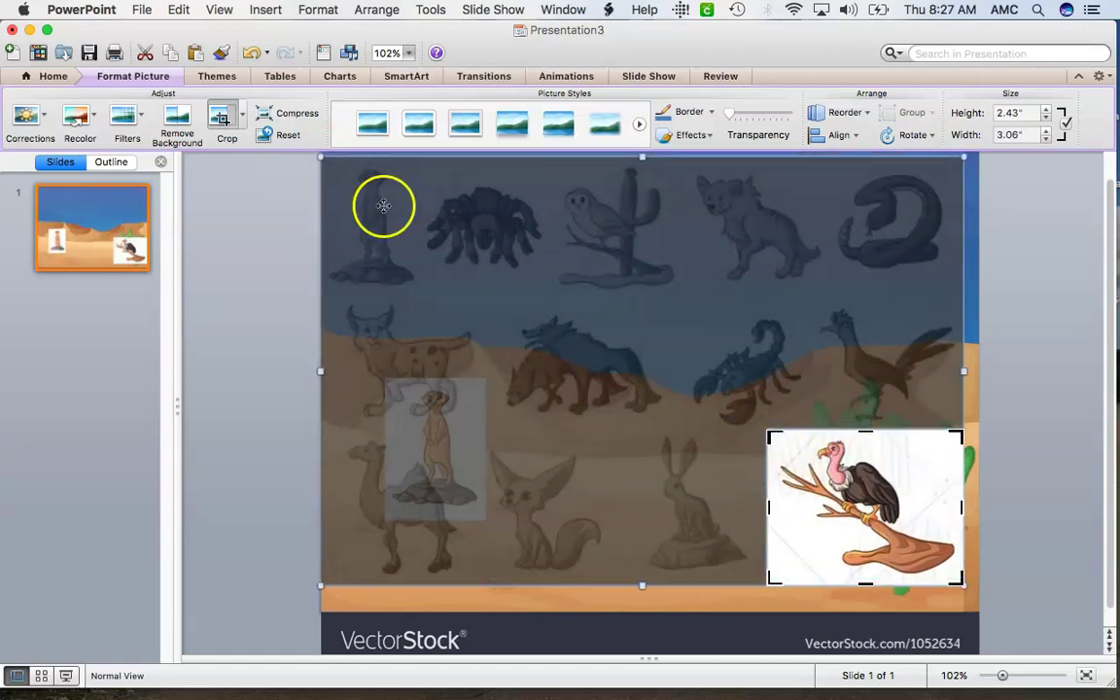
click(222, 116)
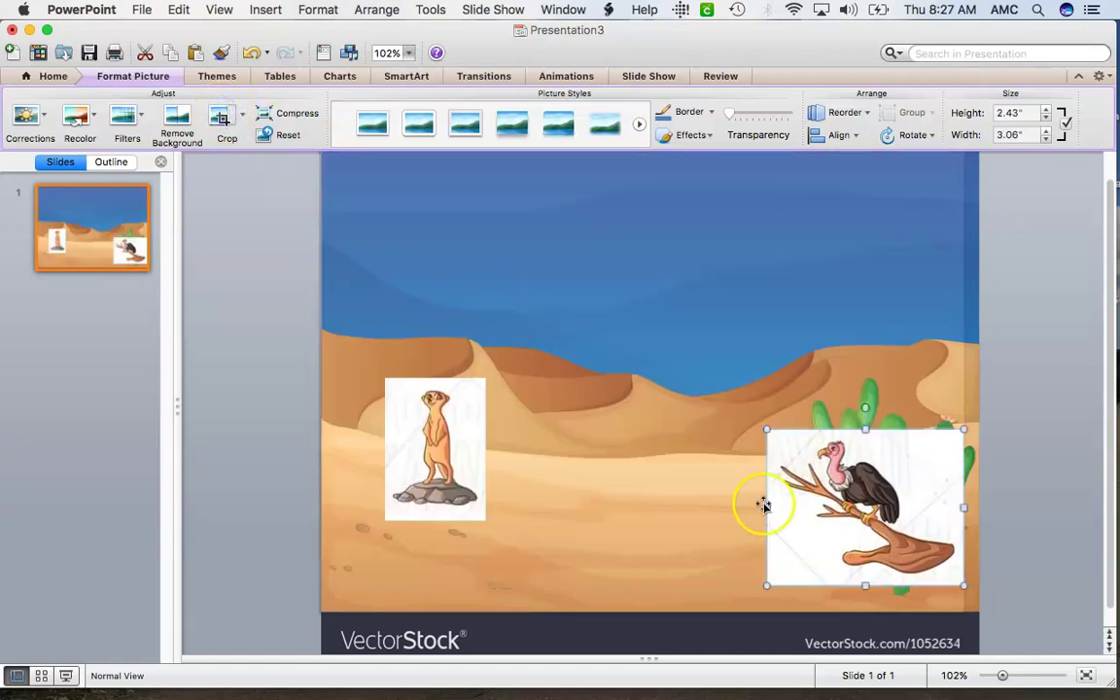
drag(837, 529, 705, 329)
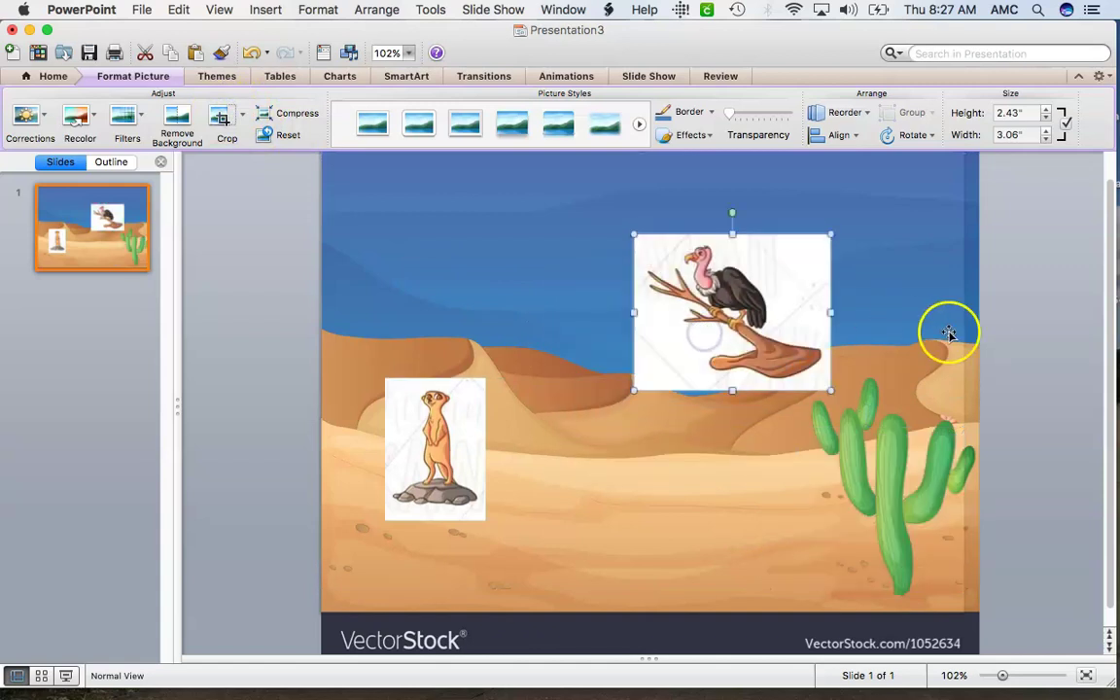
click(990, 335)
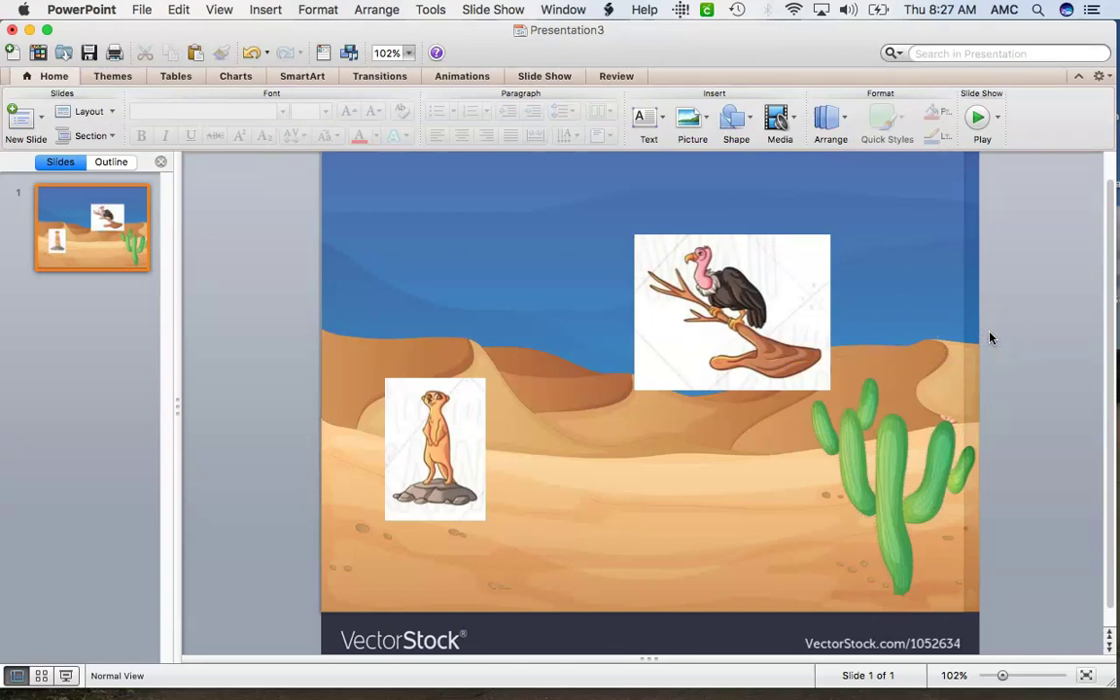
Switch to Chrome and save the Desert Animals clip art image as "desert org" in the Pictures folder
mouse_move(601, 692)
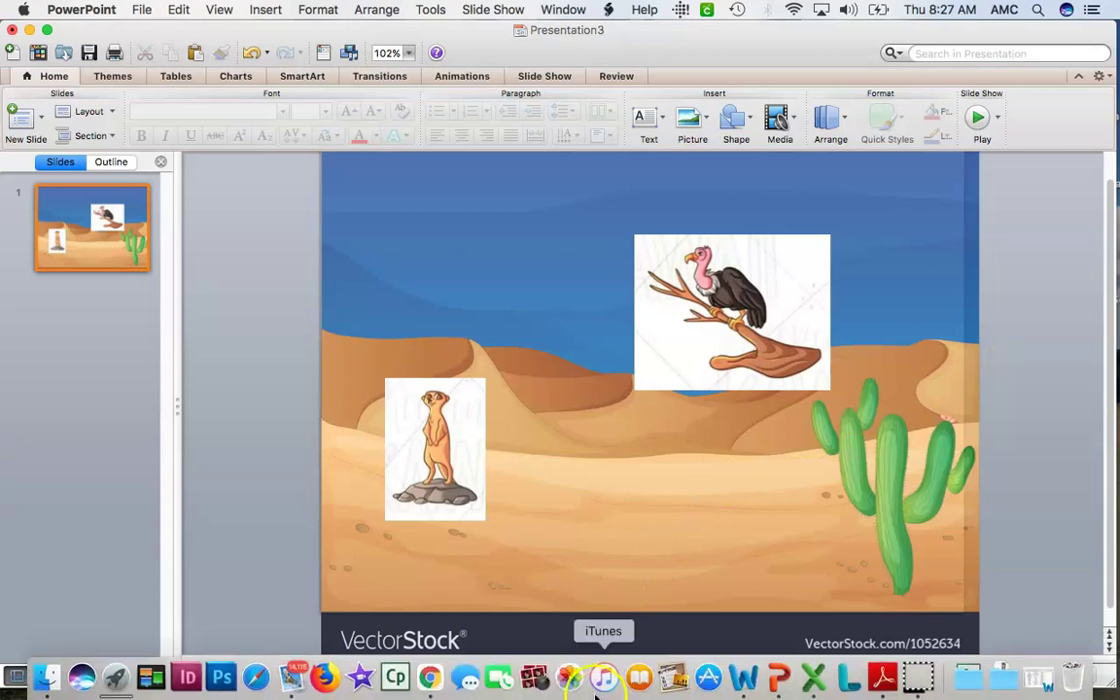
click(429, 678)
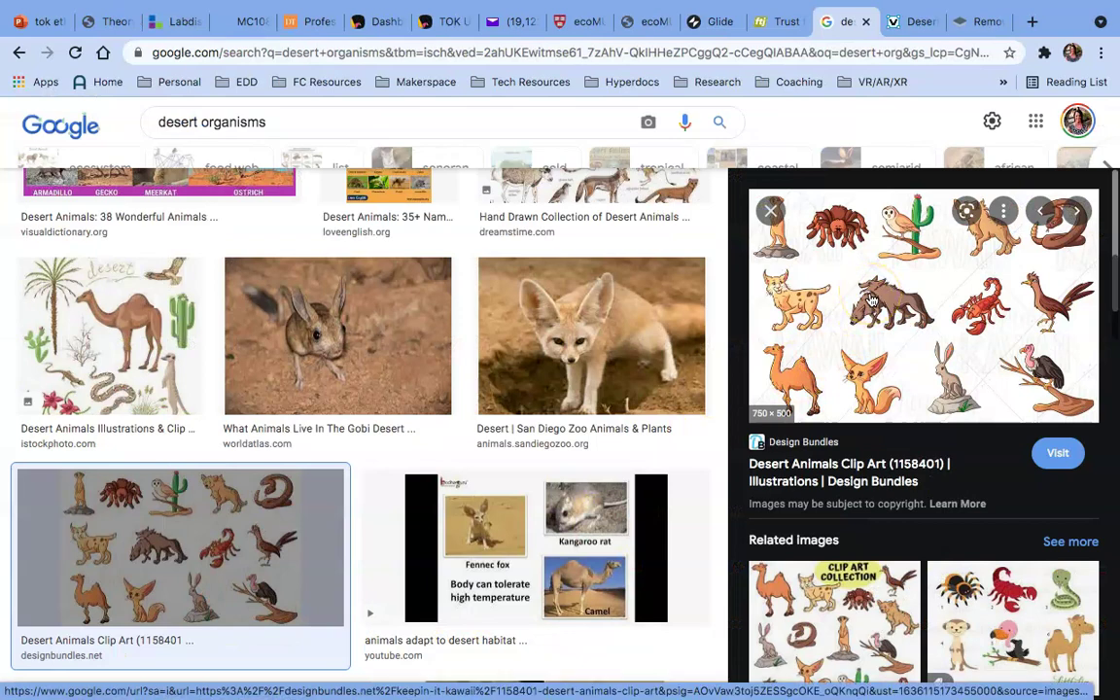
right_click(872, 299)
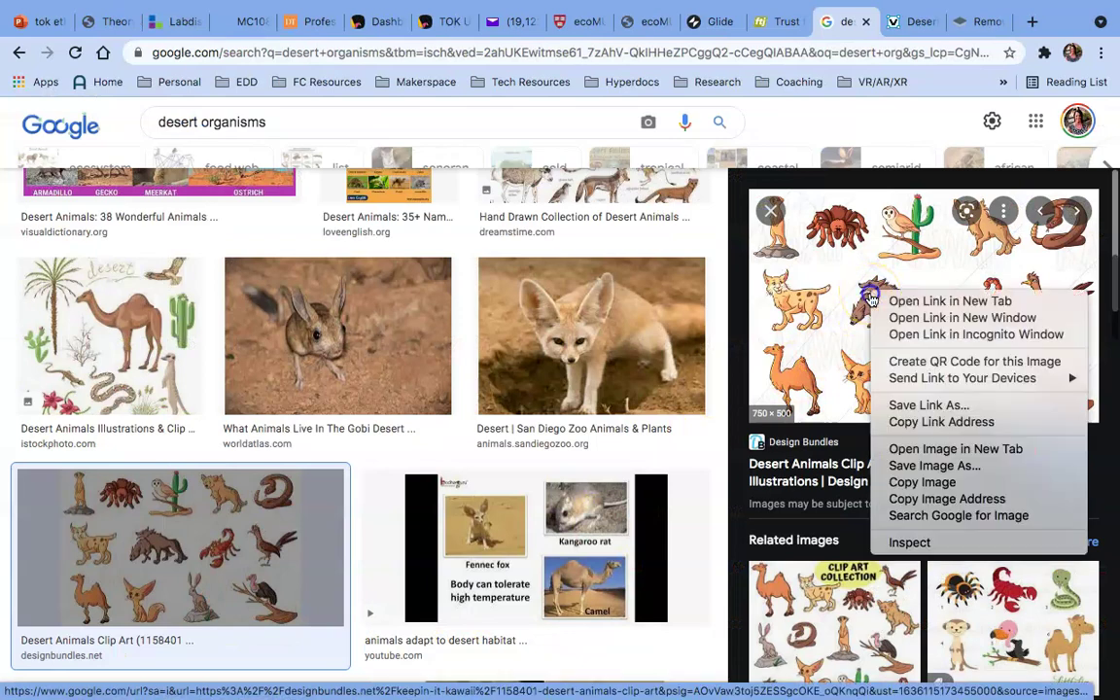
click(940, 466)
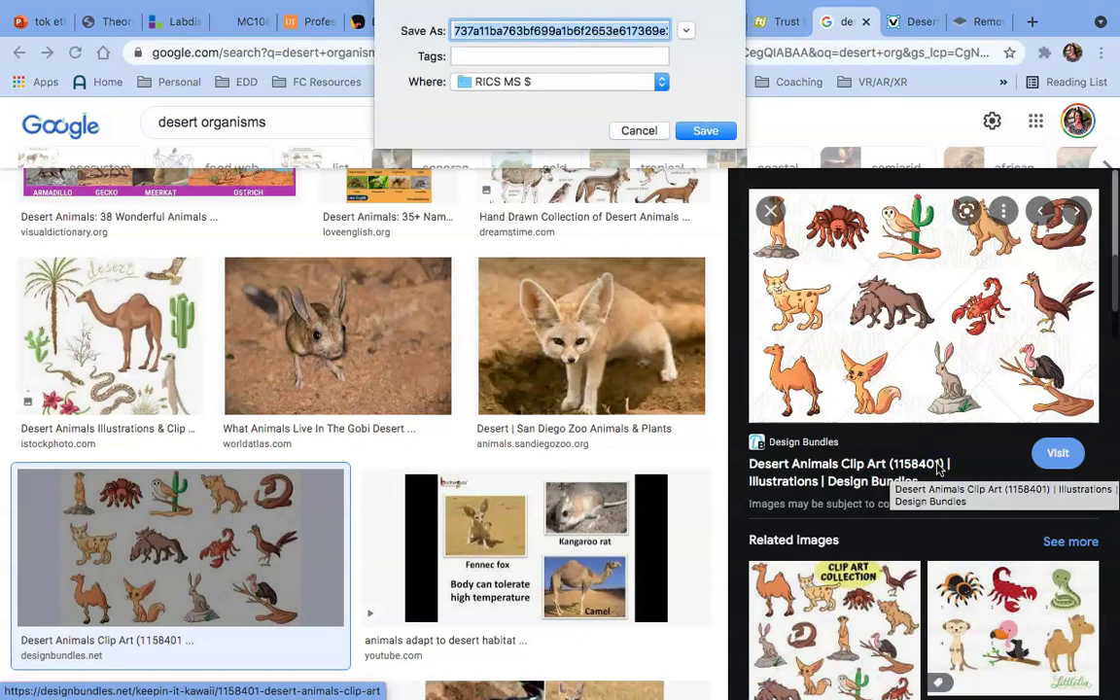
text(desert org)
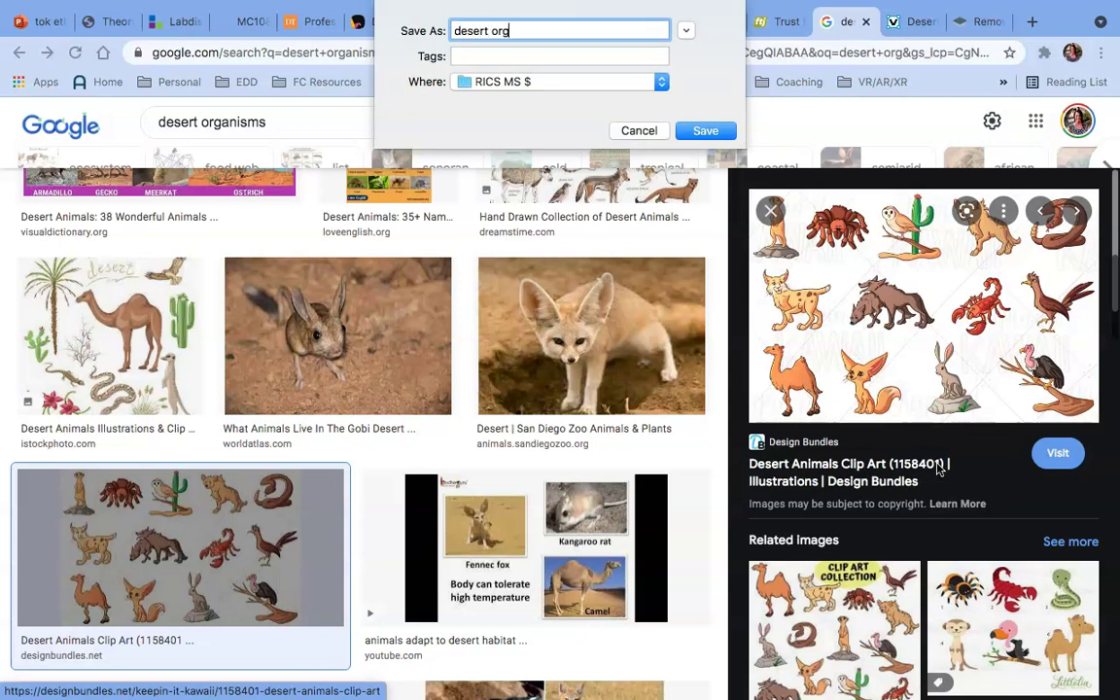
click(463, 84)
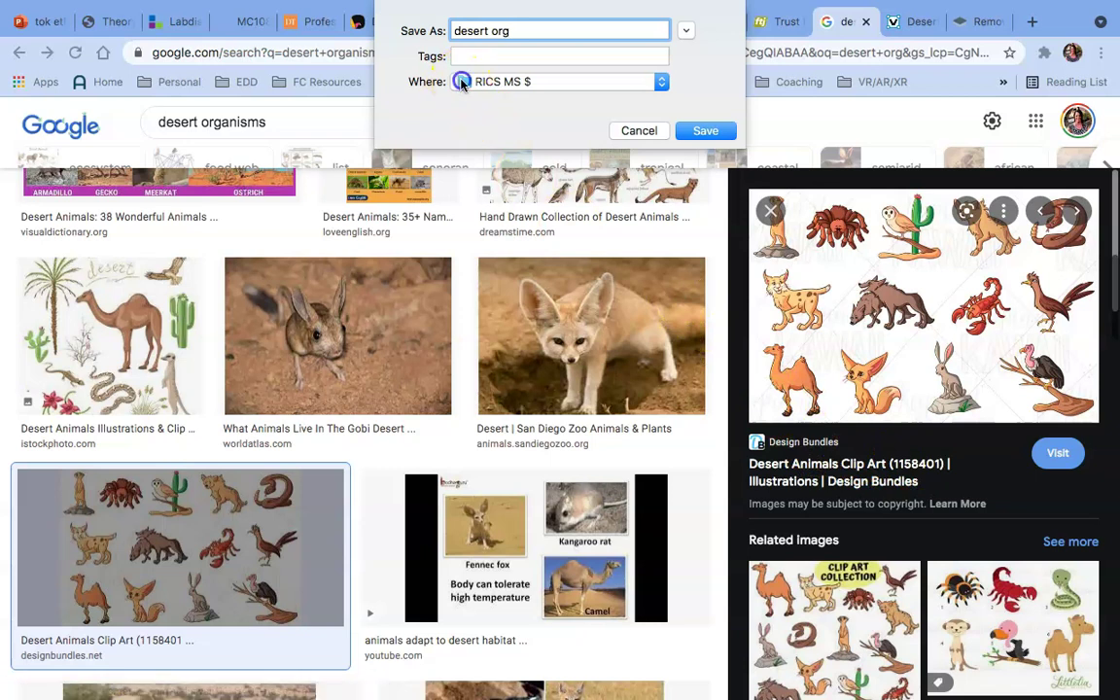
click(462, 84)
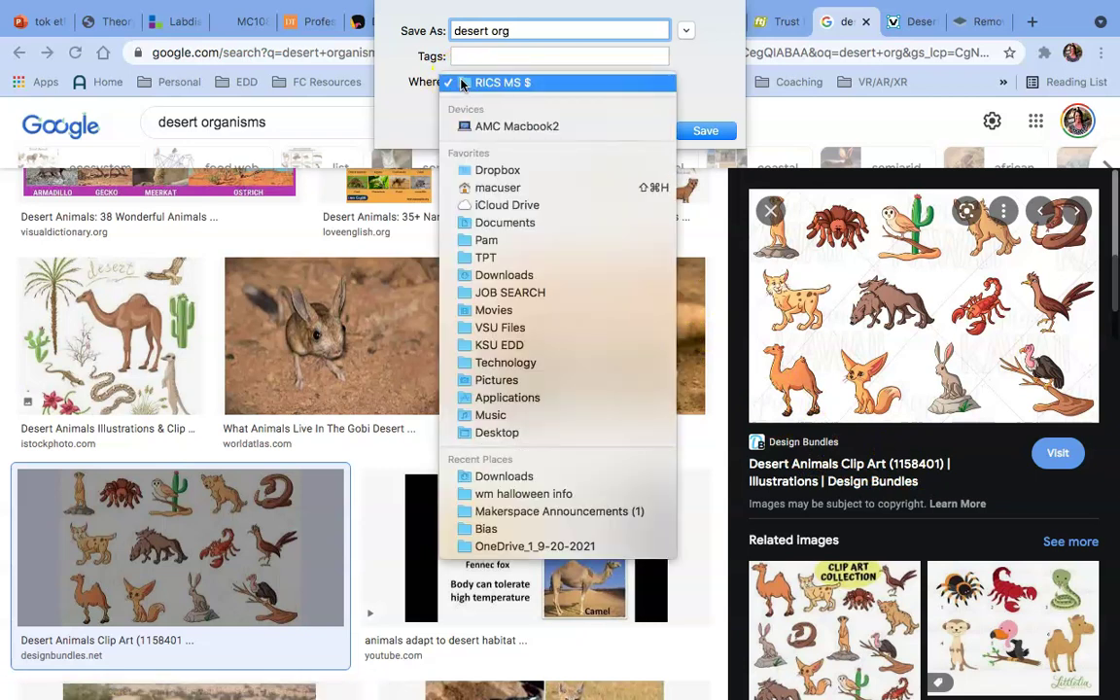
click(503, 384)
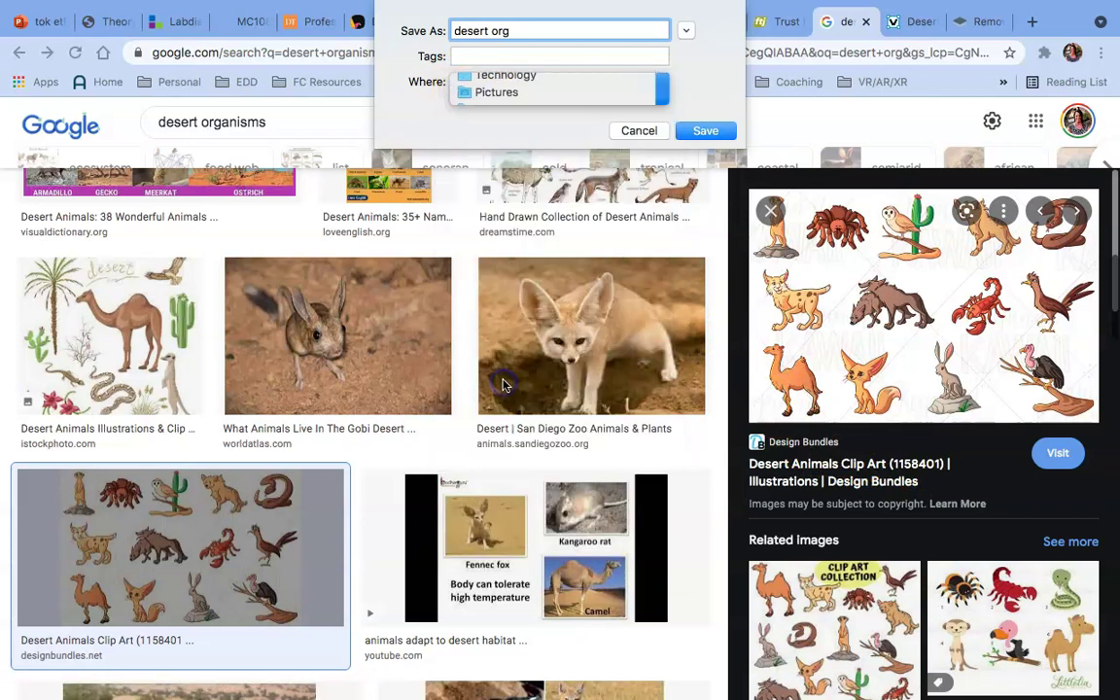
click(710, 130)
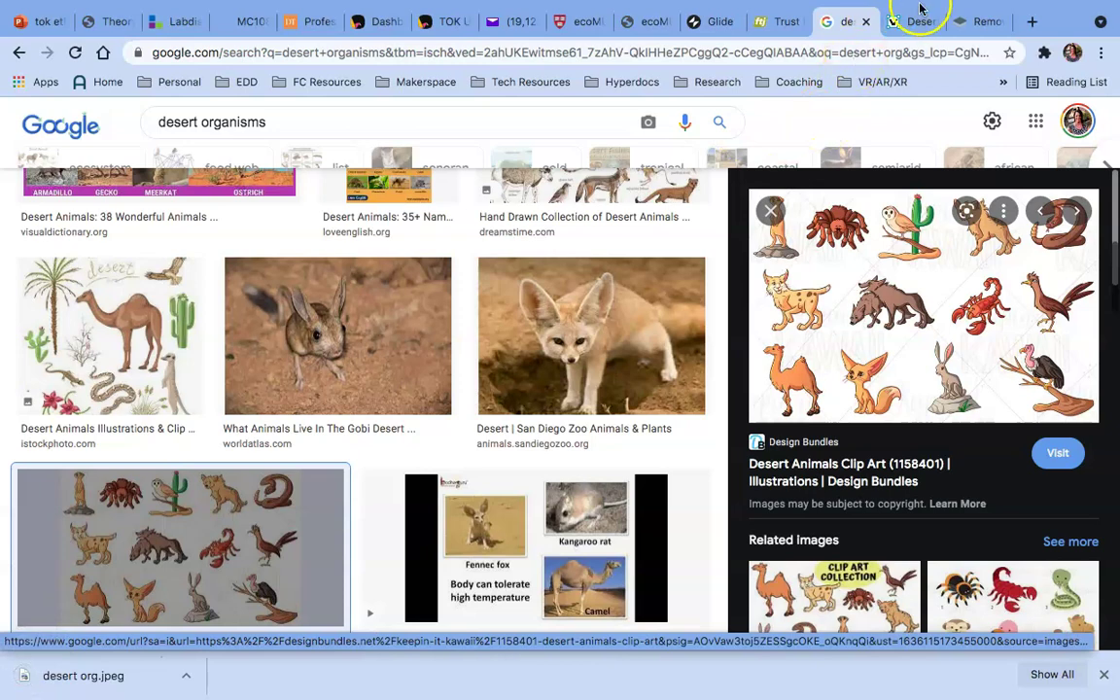
Upload the downloaded desert org.jpeg to the remove.bg page to remove its background
click(976, 21)
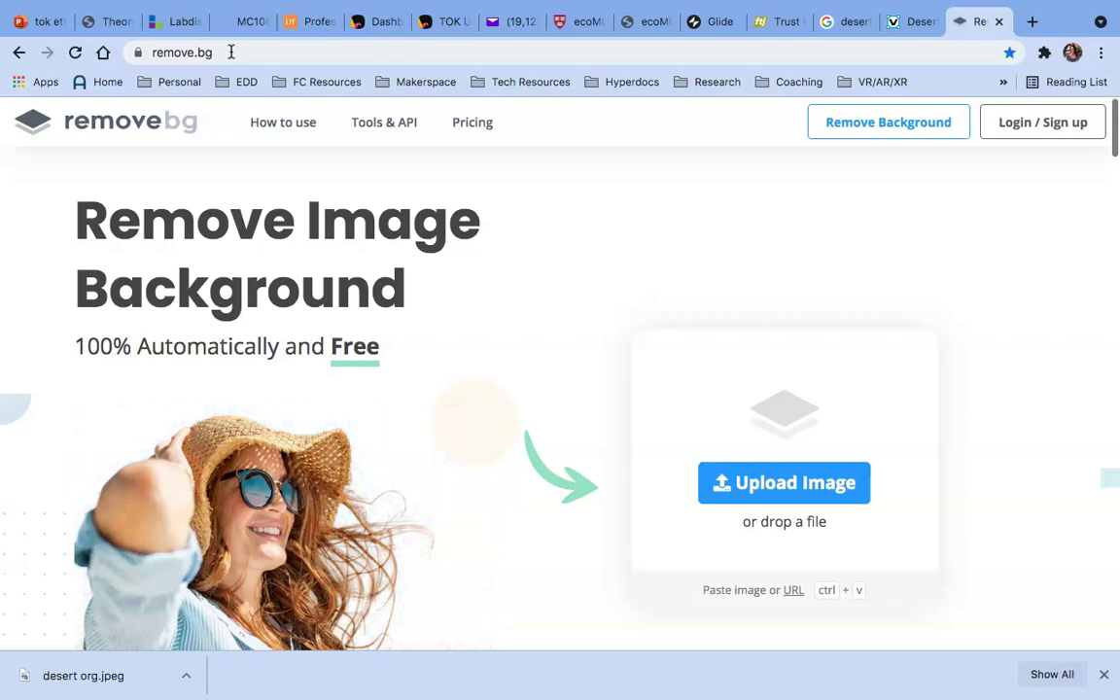
scroll(545, 255, down, 1)
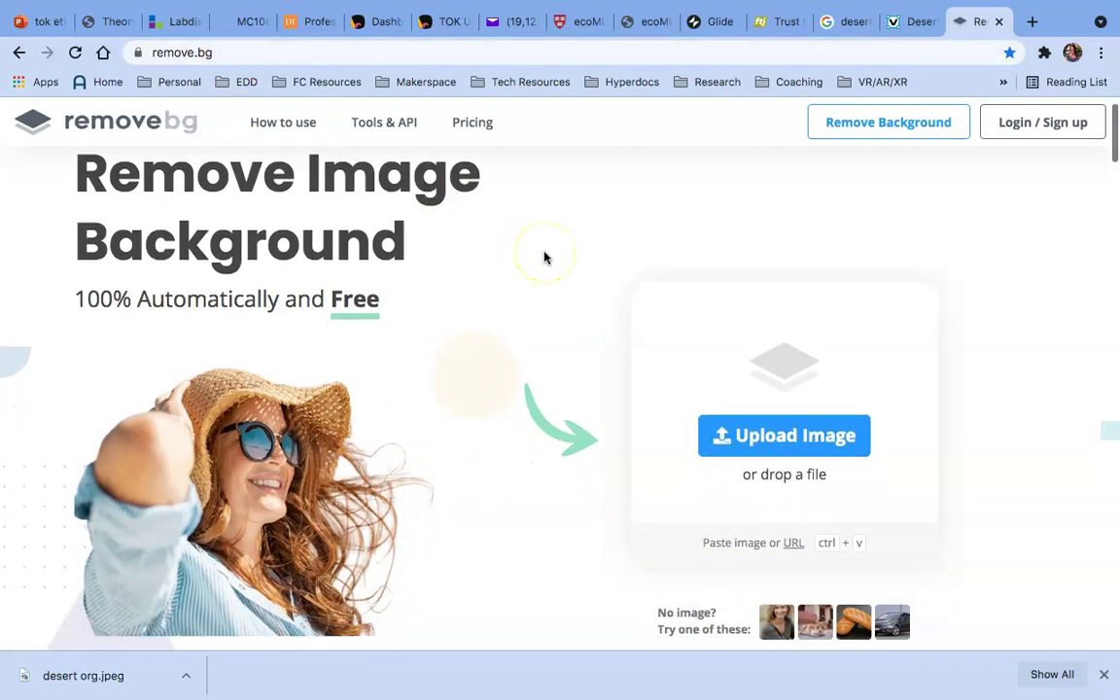
scroll(545, 257, up, 1)
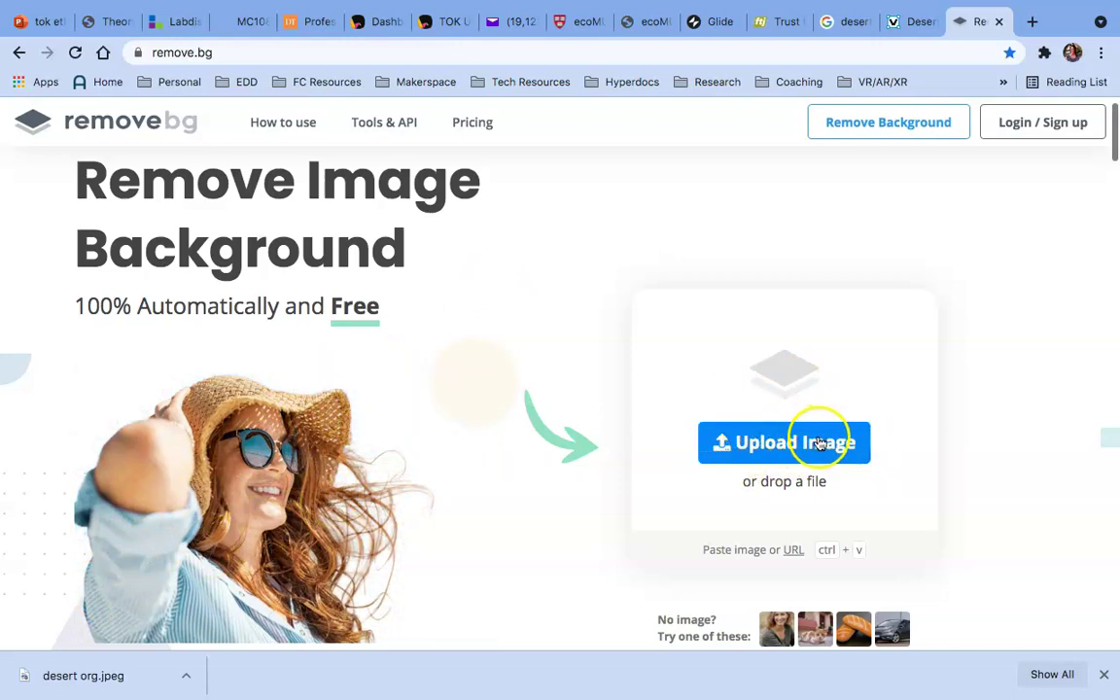
click(105, 677)
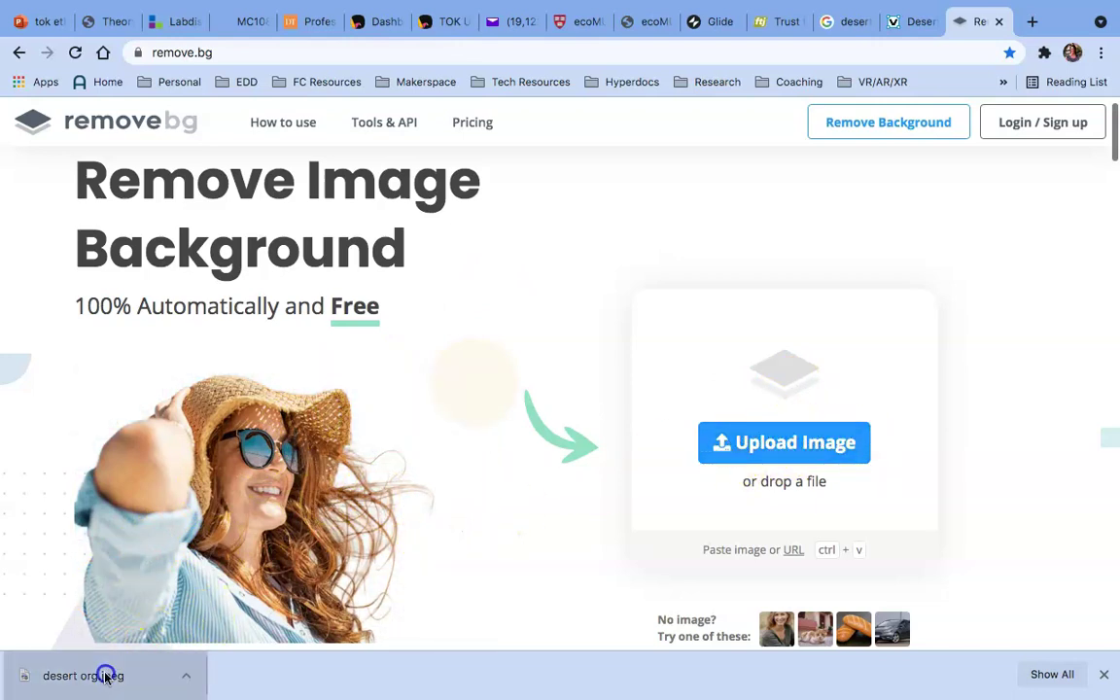
drag(105, 677, 421, 578)
drag(614, 459, 615, 461)
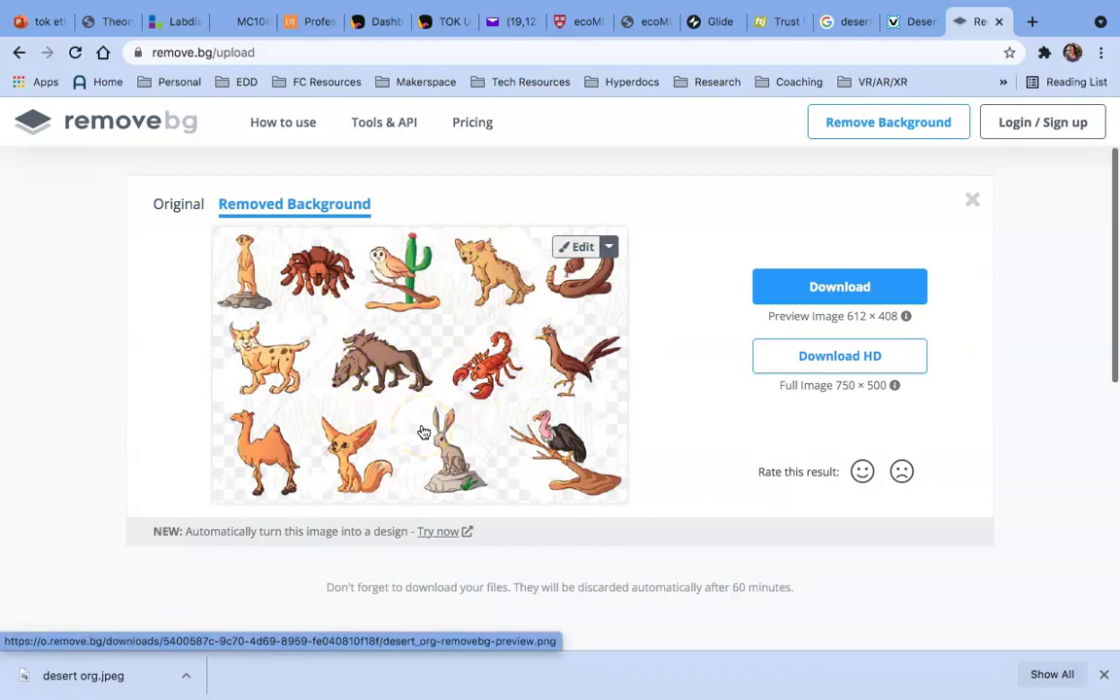
Open the cutout for editing in Erase mode and try erasing leftover white background around the hyena with a larger brush
click(580, 247)
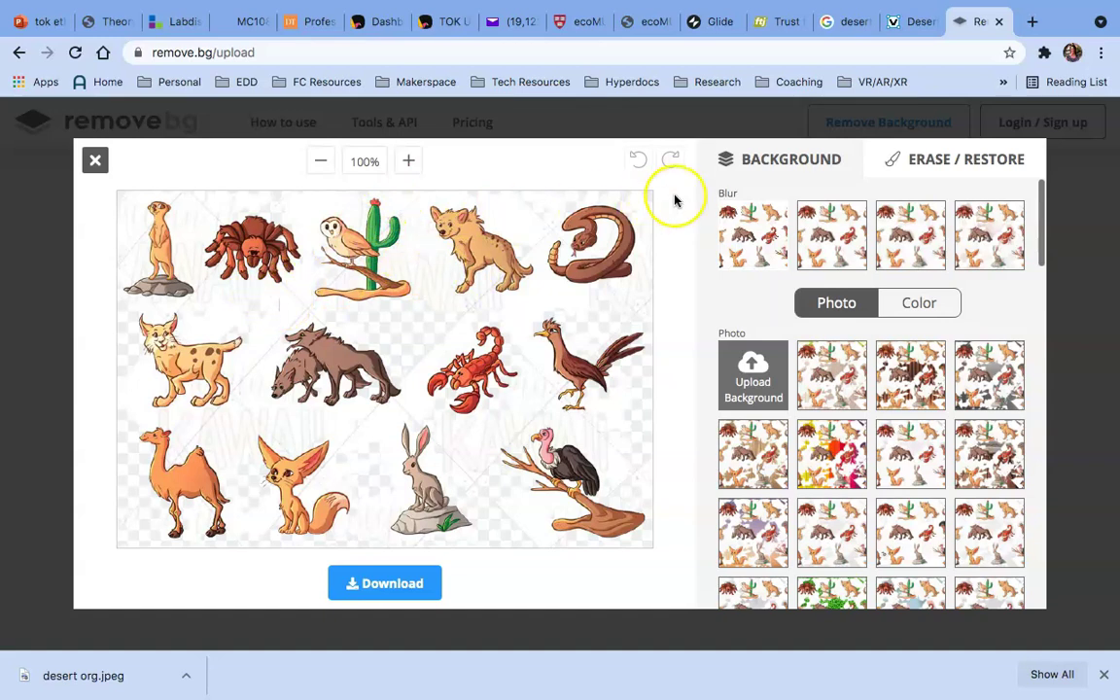
click(939, 162)
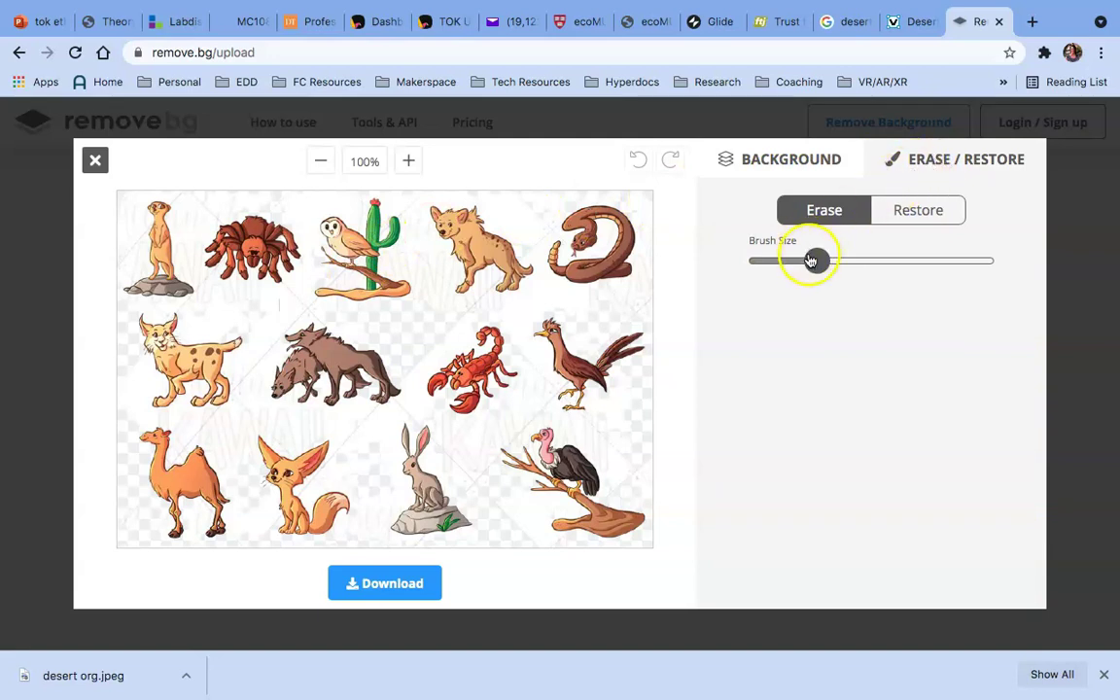
mouse_move(812, 263)
mouse_down()
mouse_move(764, 268)
mouse_move(827, 260)
mouse_up()
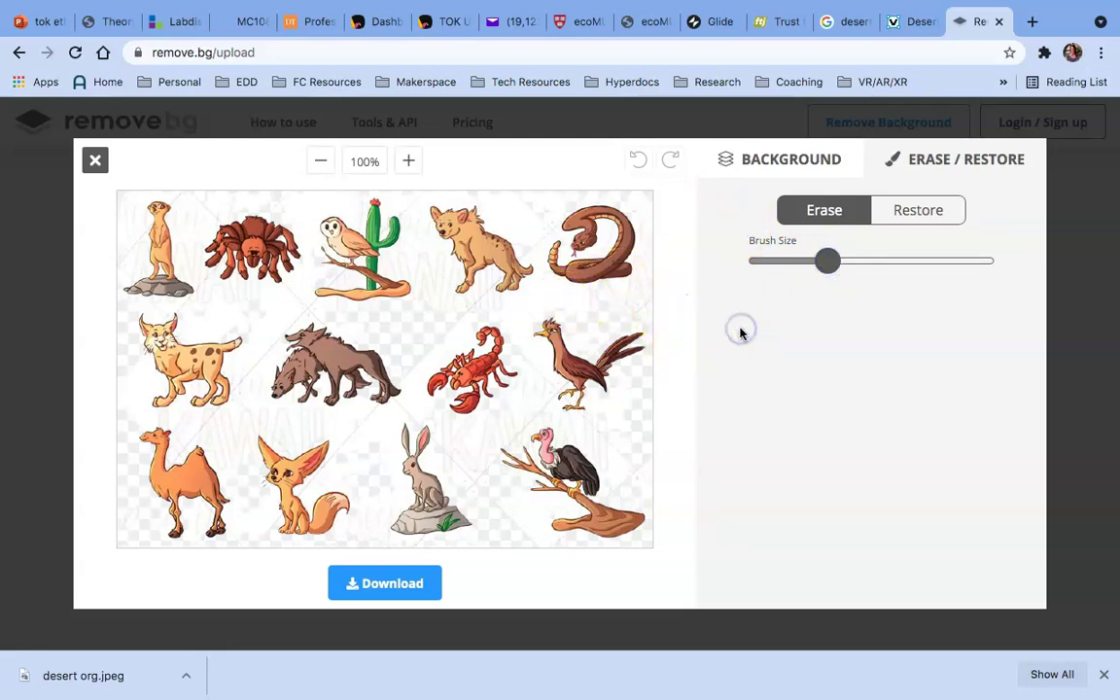
mouse_move(828, 261)
mouse_down()
mouse_move(761, 260)
mouse_move(834, 262)
mouse_up()
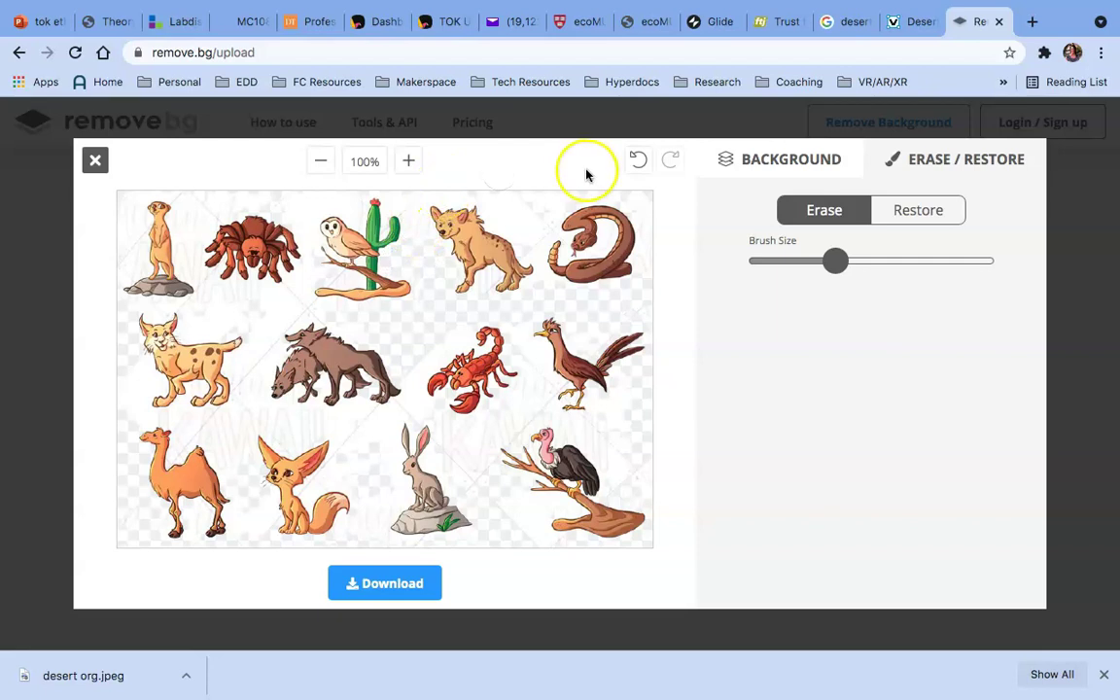
click(512, 242)
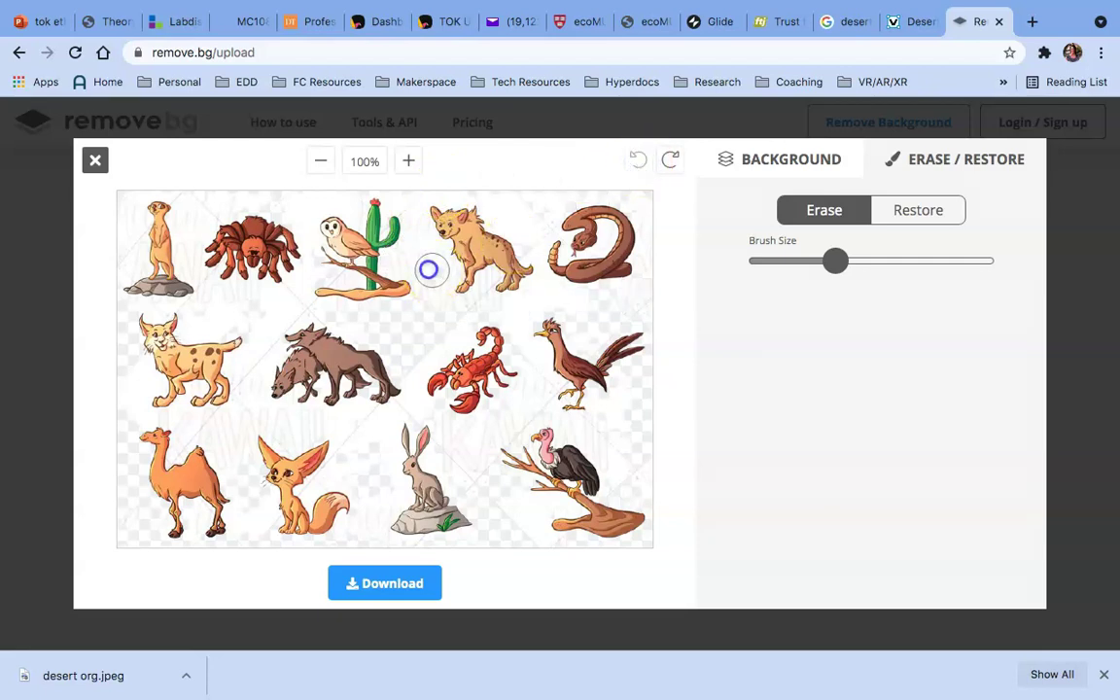
Reduce the brush size and erase the leftover white background around the meerkat and spider
click(795, 262)
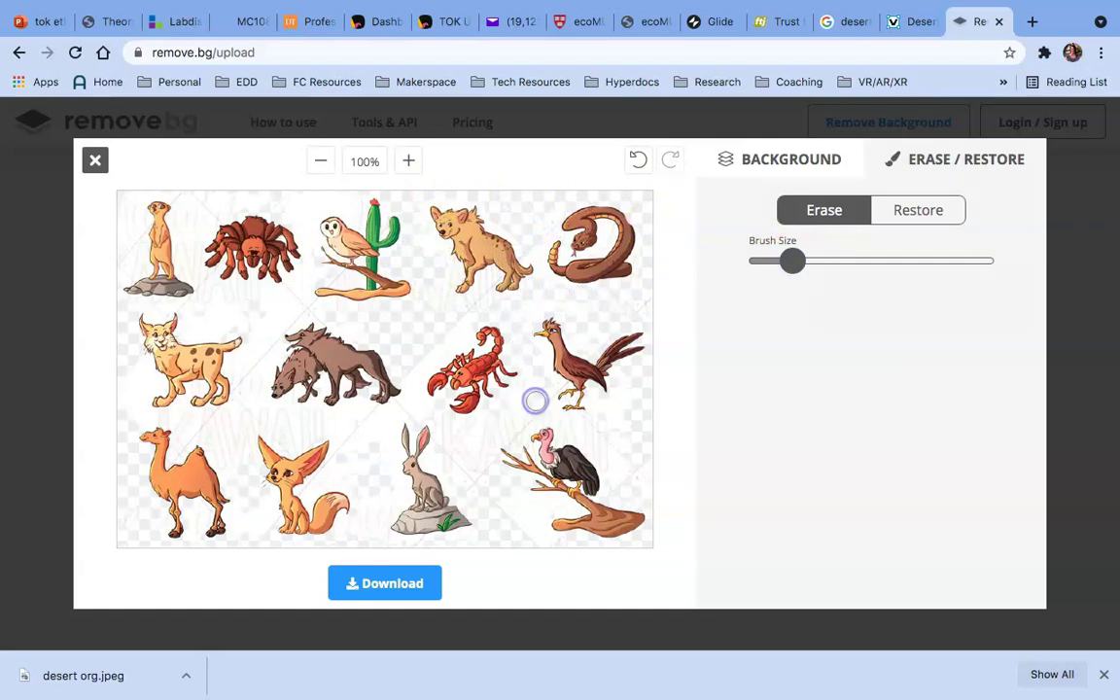
click(151, 307)
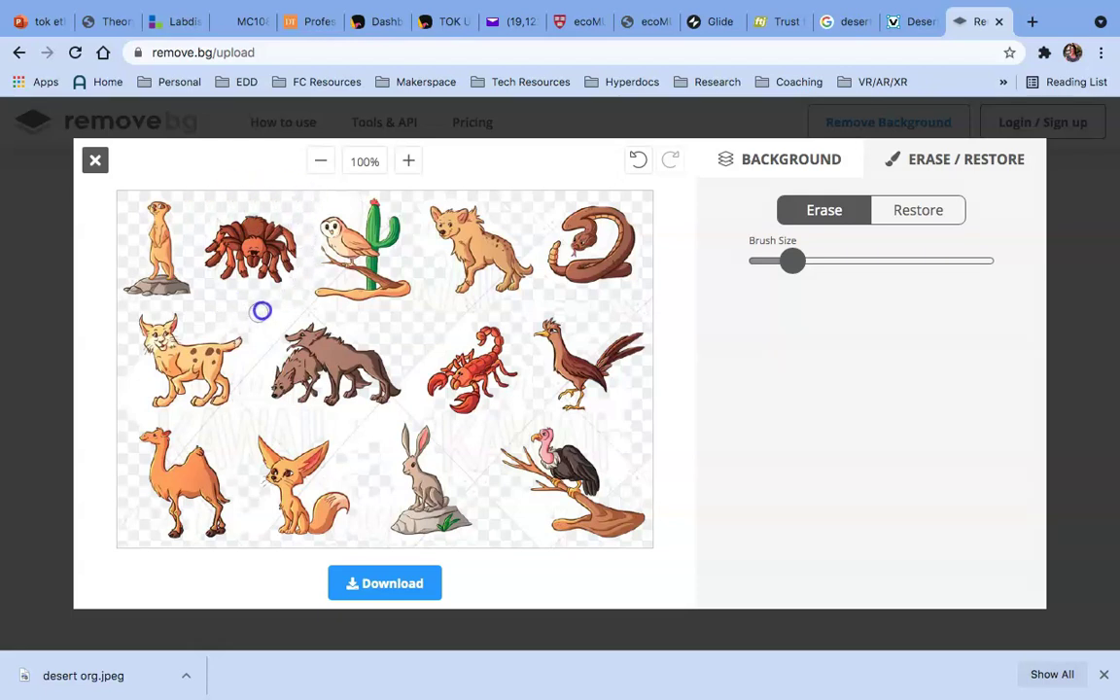
click(301, 306)
Erase the white remnants between the owl's branch and the sand beneath it at 160% zoom, using a near-minimum brush size
click(409, 162)
click(409, 165)
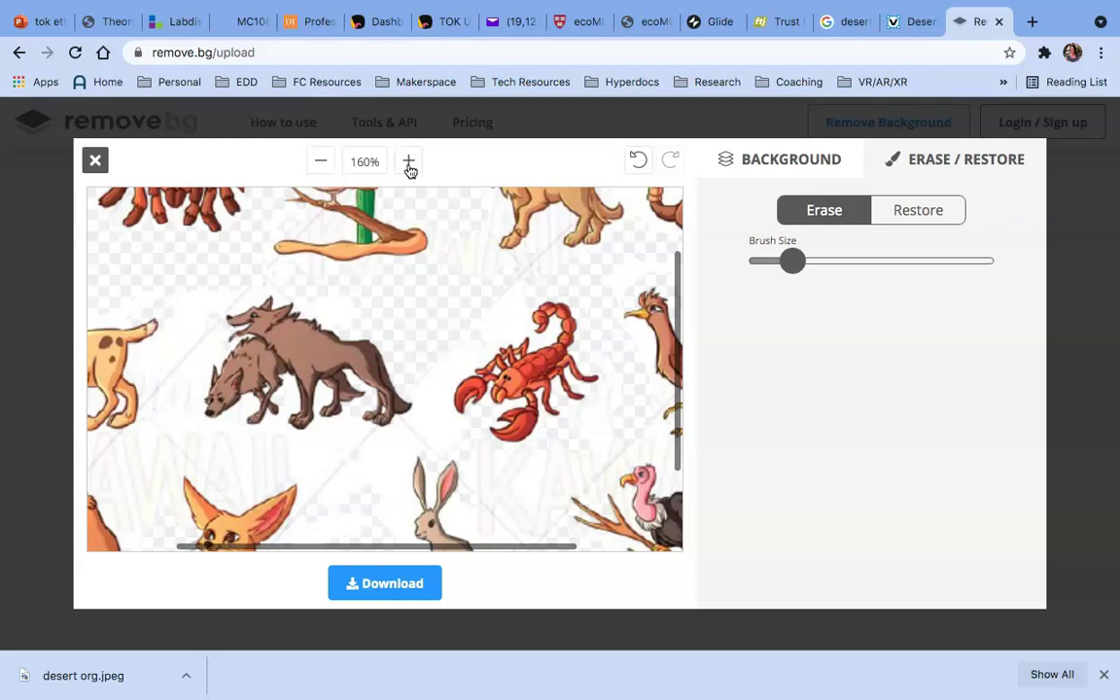
click(757, 260)
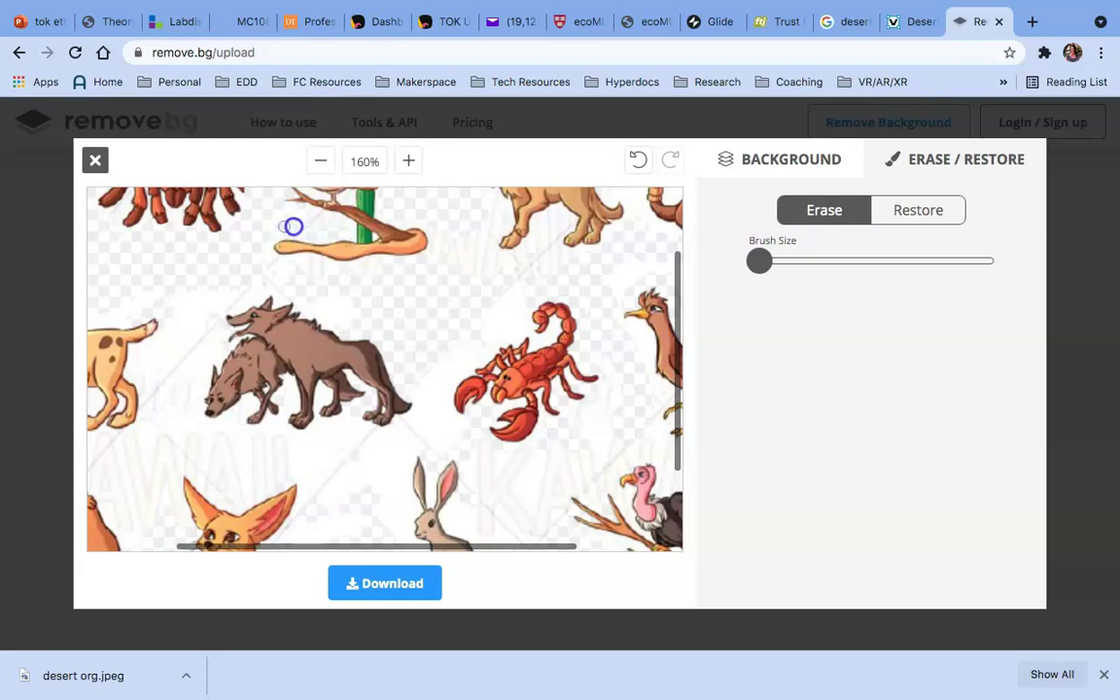
drag(293, 227, 336, 225)
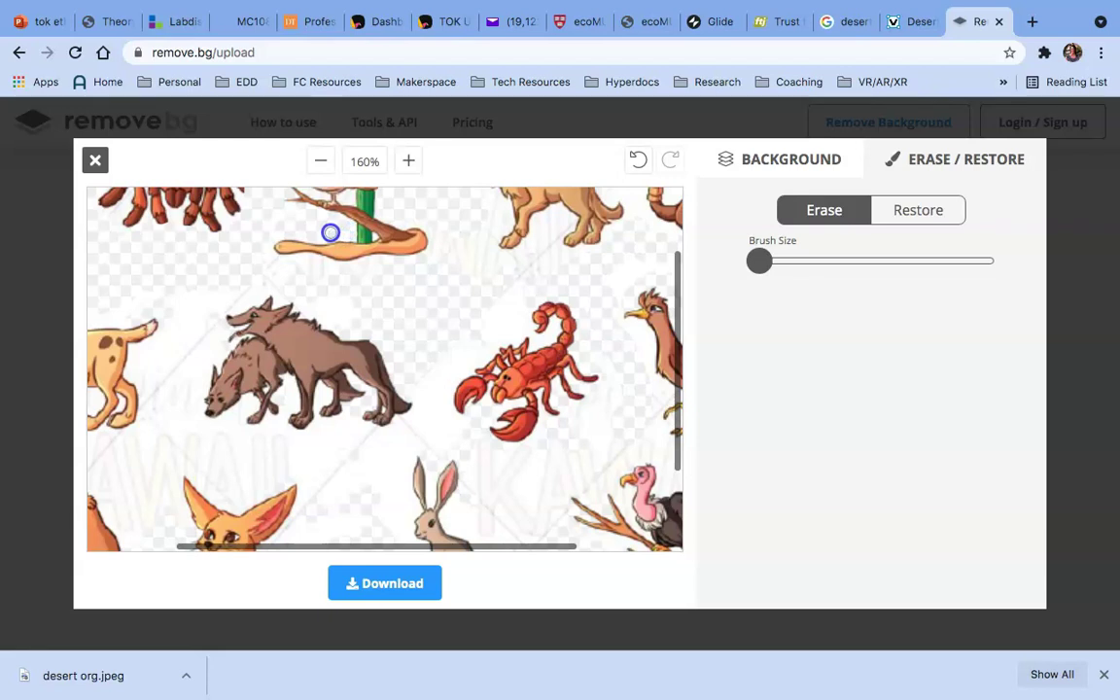
click(317, 170)
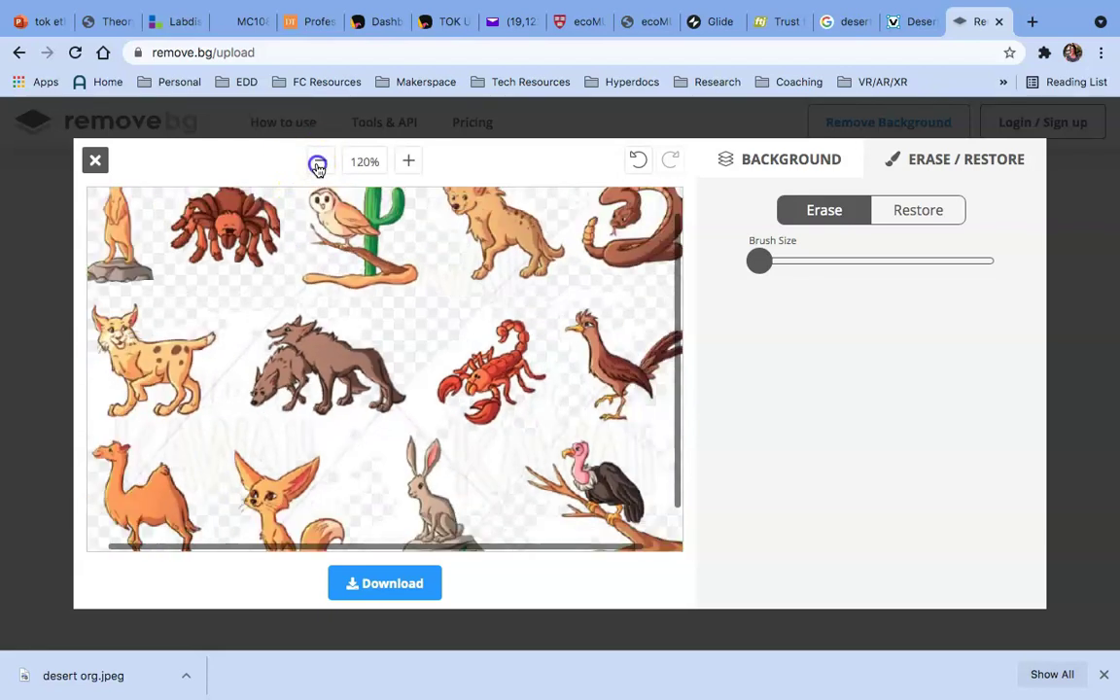
click(317, 168)
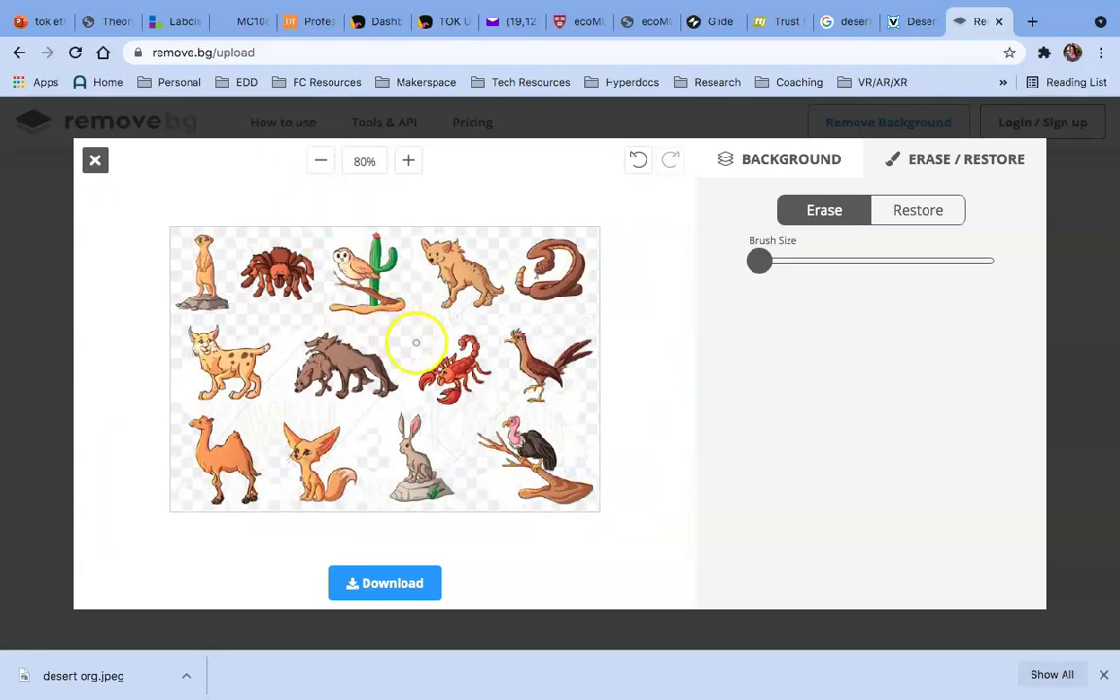
Download the edited transparent clip art image and dismiss the download prompt
click(382, 587)
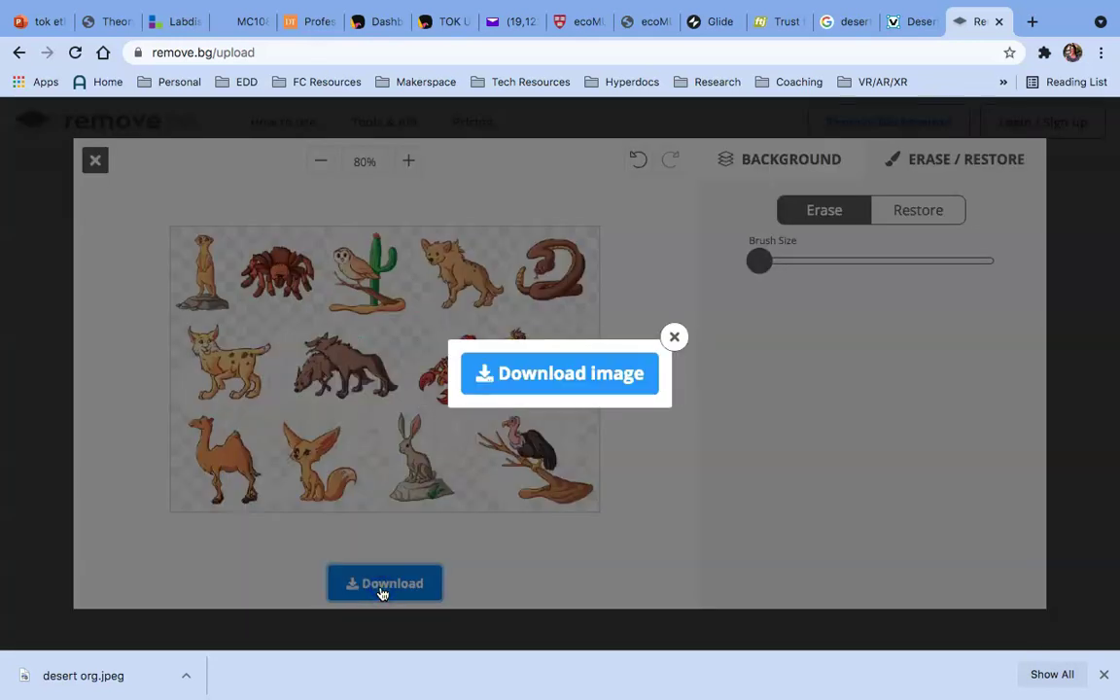
click(525, 377)
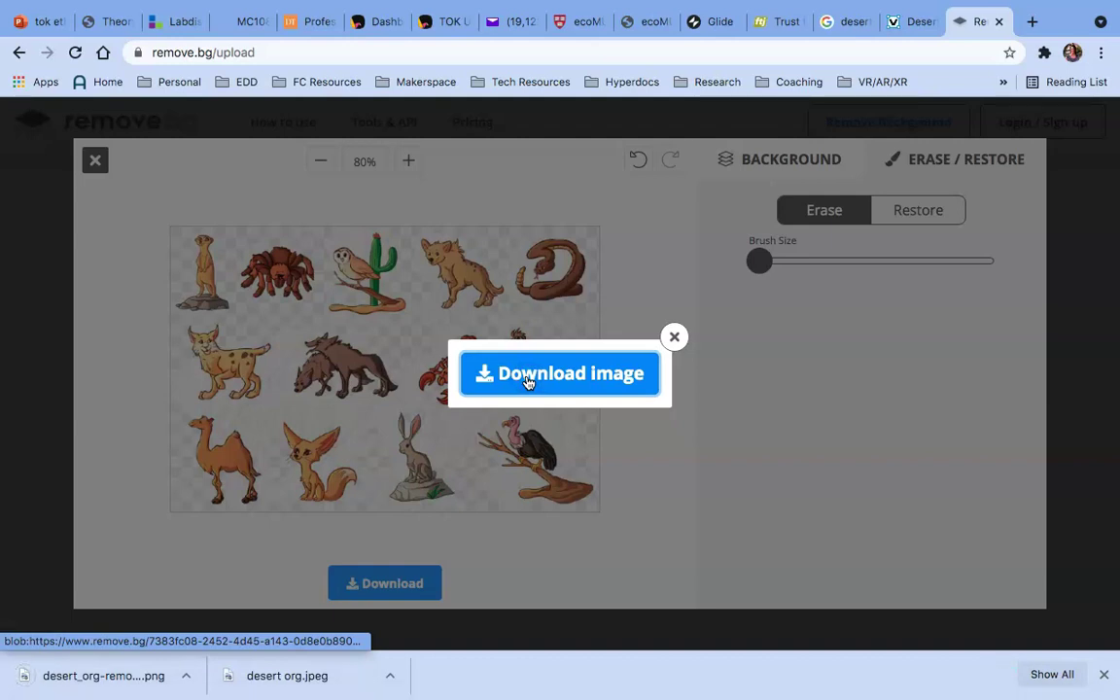
click(675, 339)
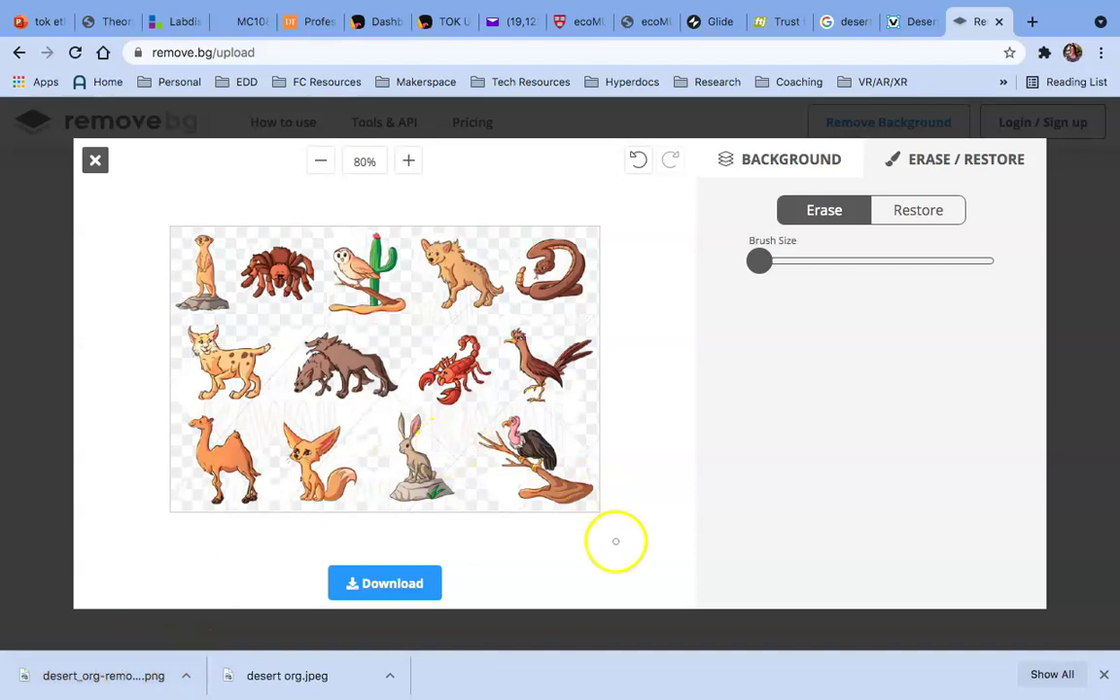
Switch to PowerPoint and insert the picture desert_org-removebg-preview.png from the Downloads folder onto the slide
mouse_move(610, 681)
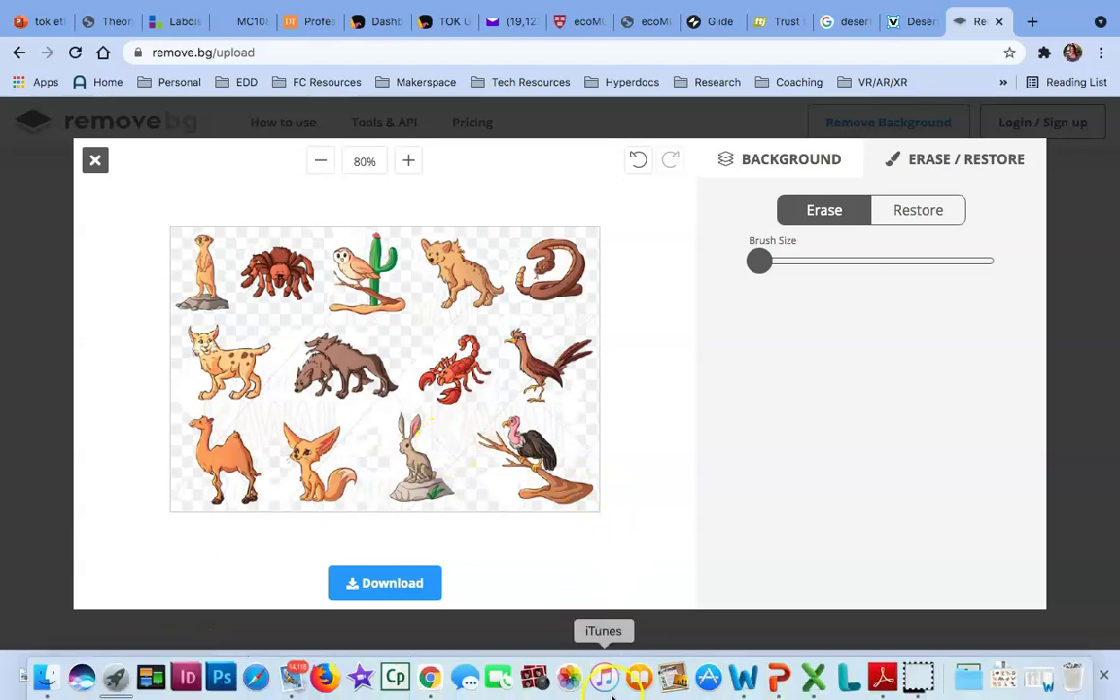
click(778, 678)
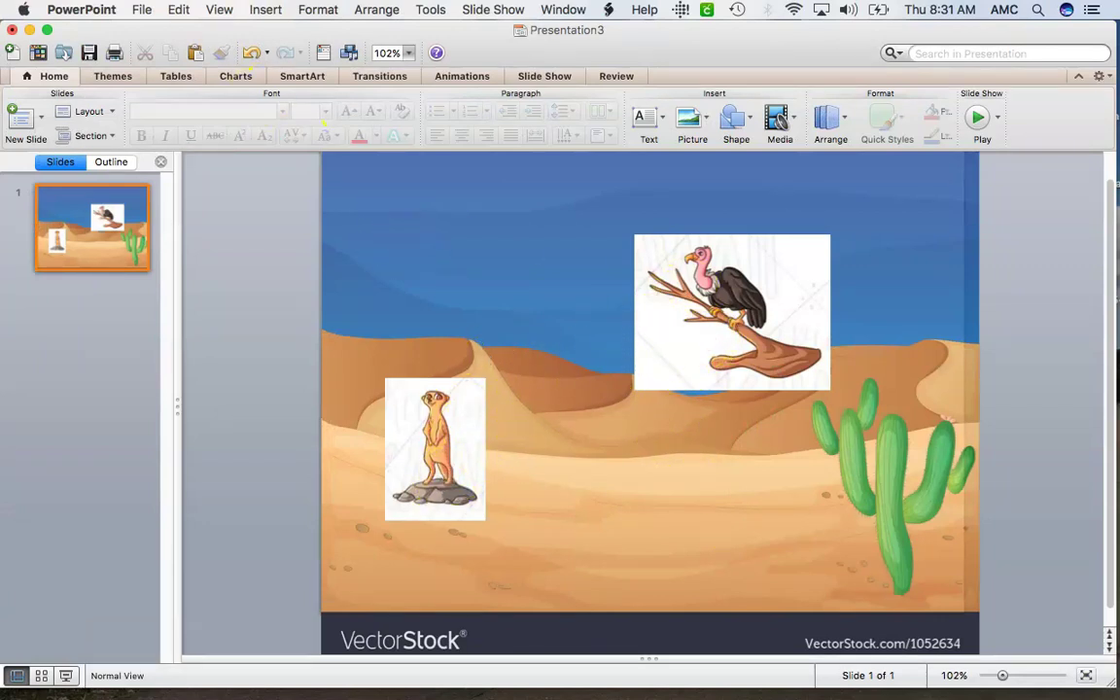
click(265, 11)
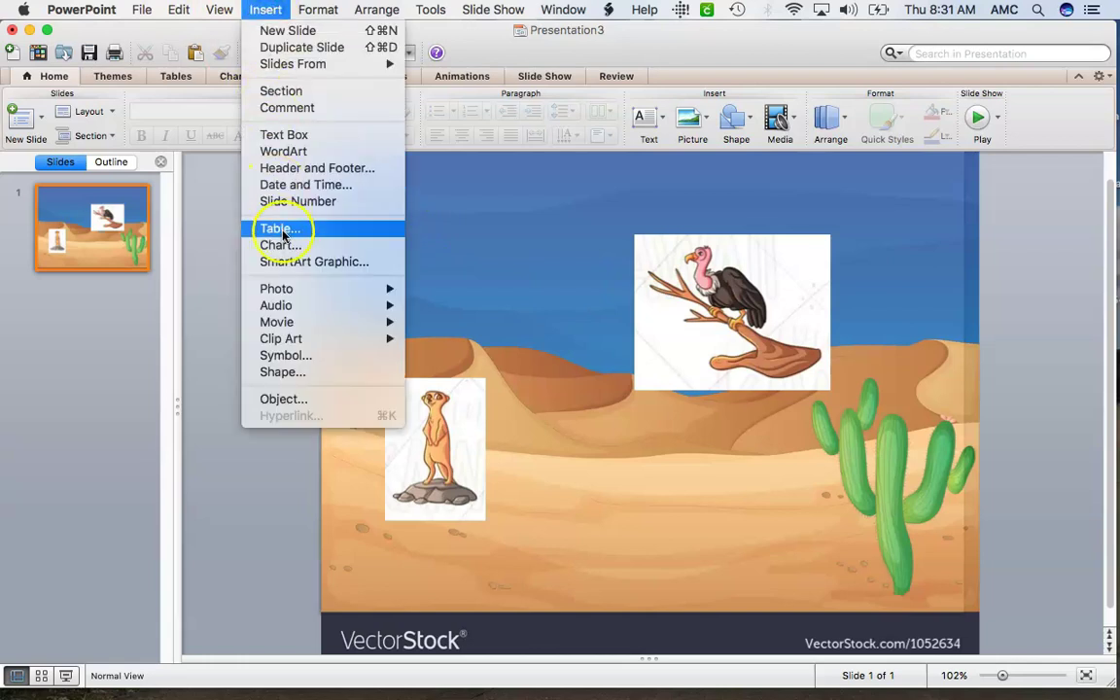
mouse_move(292, 294)
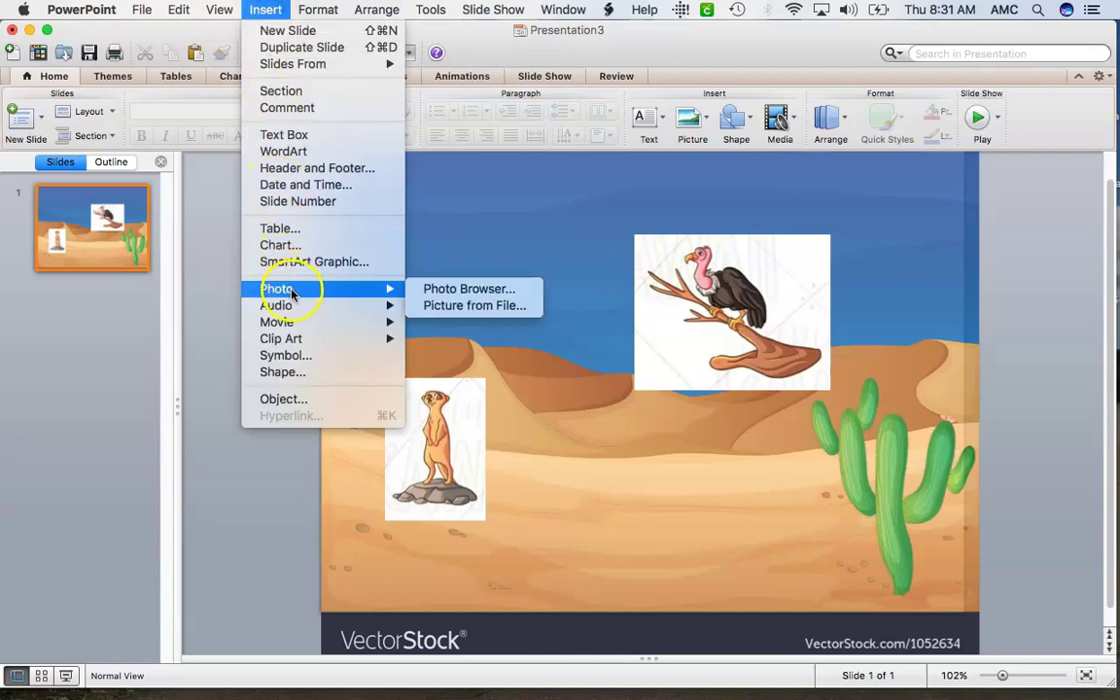
click(456, 306)
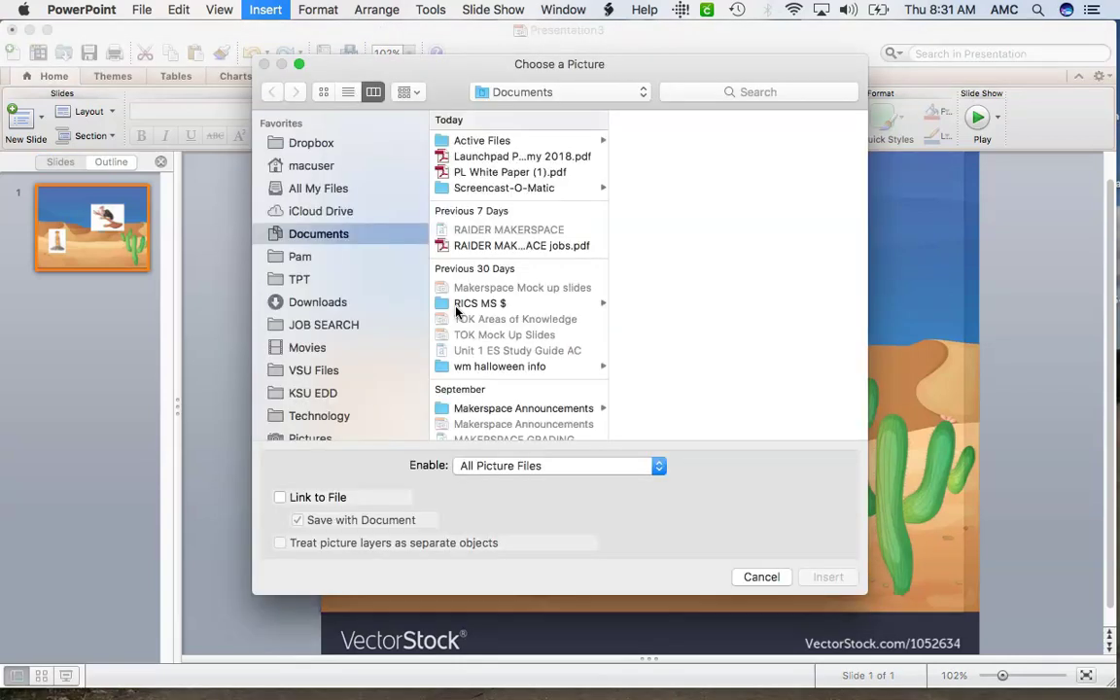
click(315, 308)
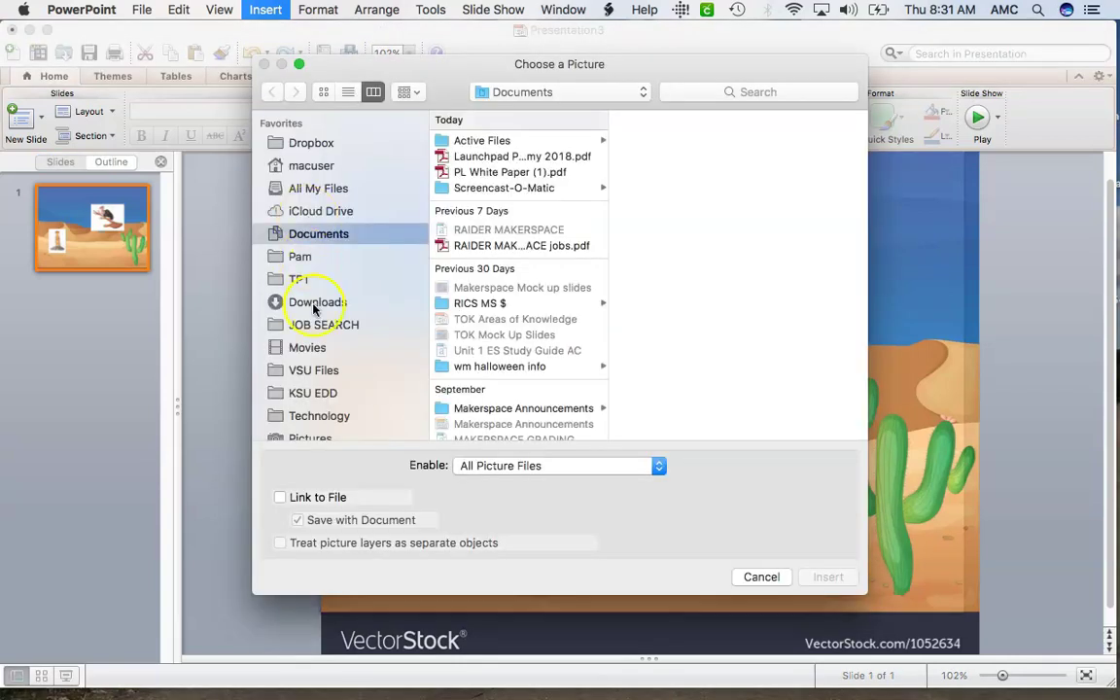
click(314, 305)
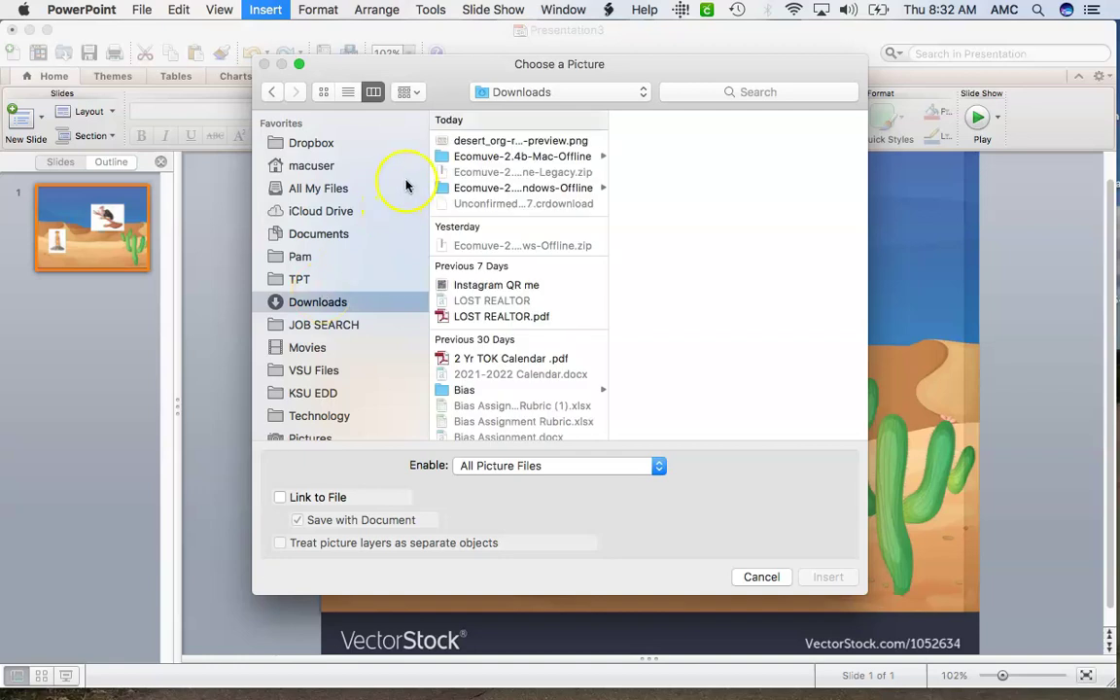
click(463, 141)
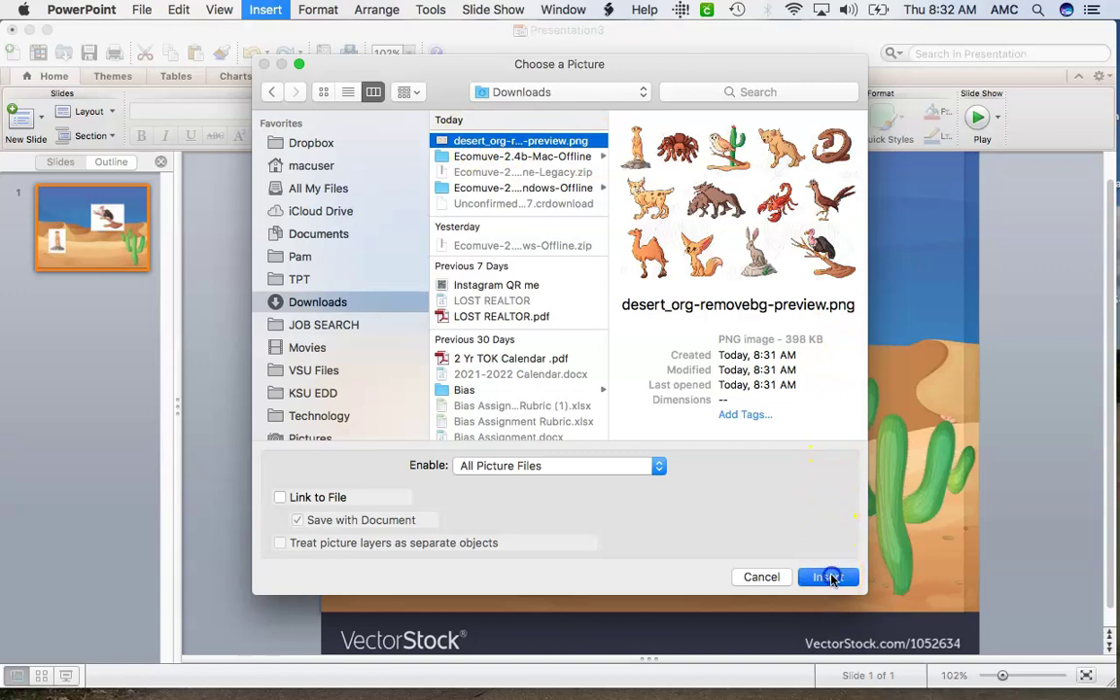
click(828, 576)
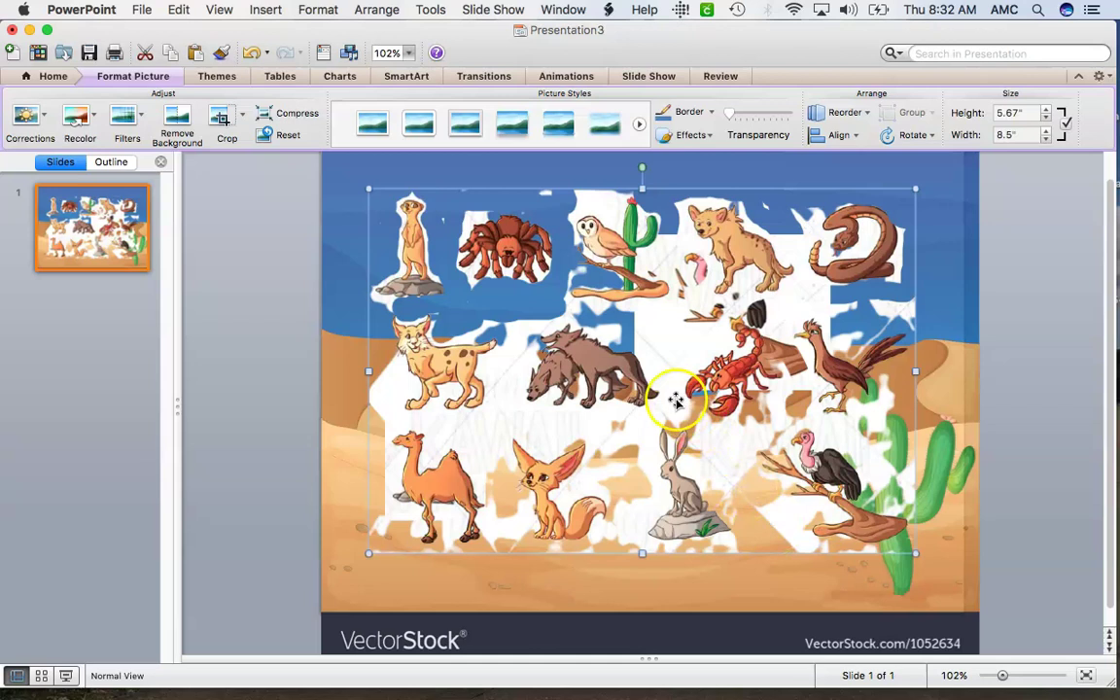
Crop the inserted clip art to the meerkat, about 1.84" high by 1.27" wide, and move it beside the white-background meerkat
click(221, 118)
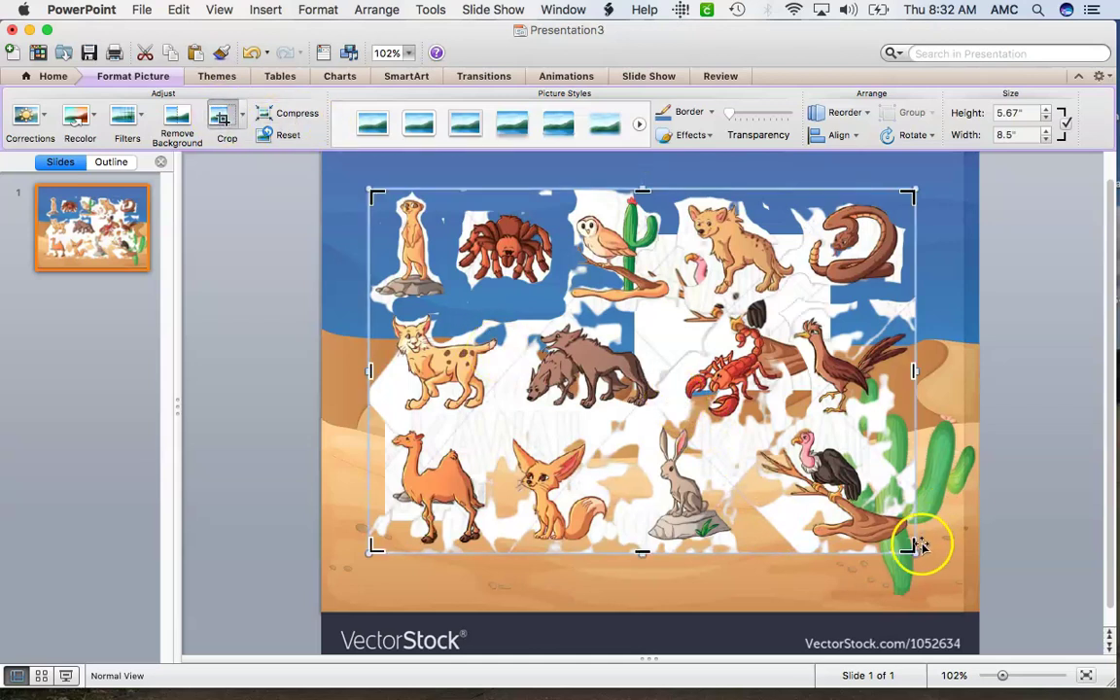
drag(913, 551, 453, 309)
click(222, 116)
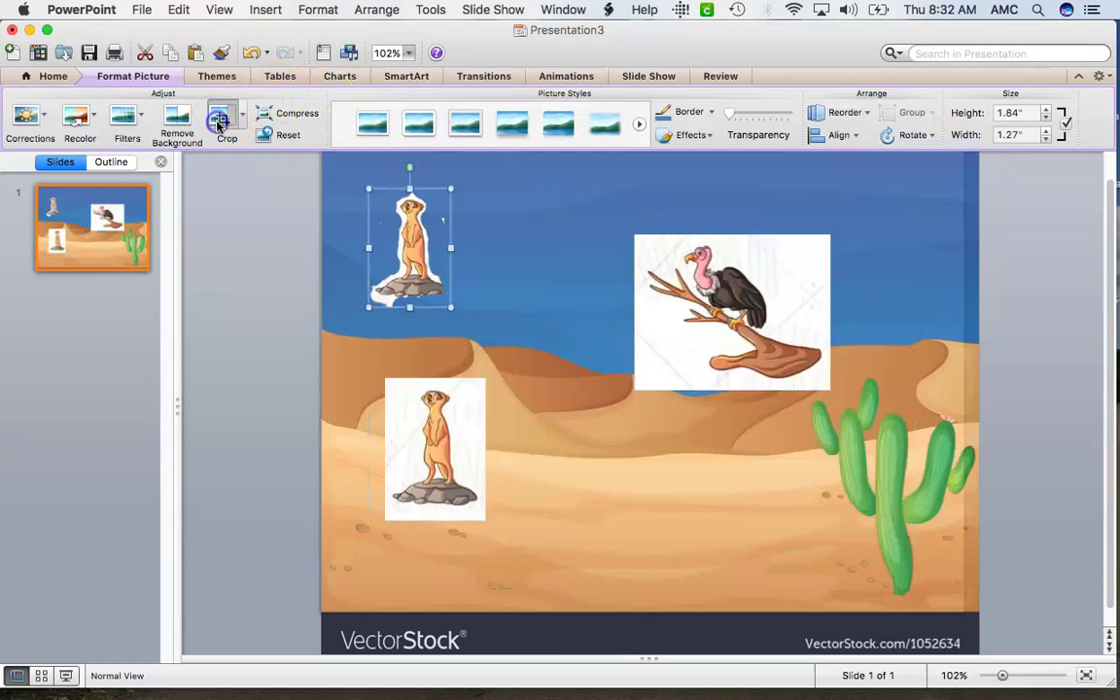
drag(420, 247, 564, 432)
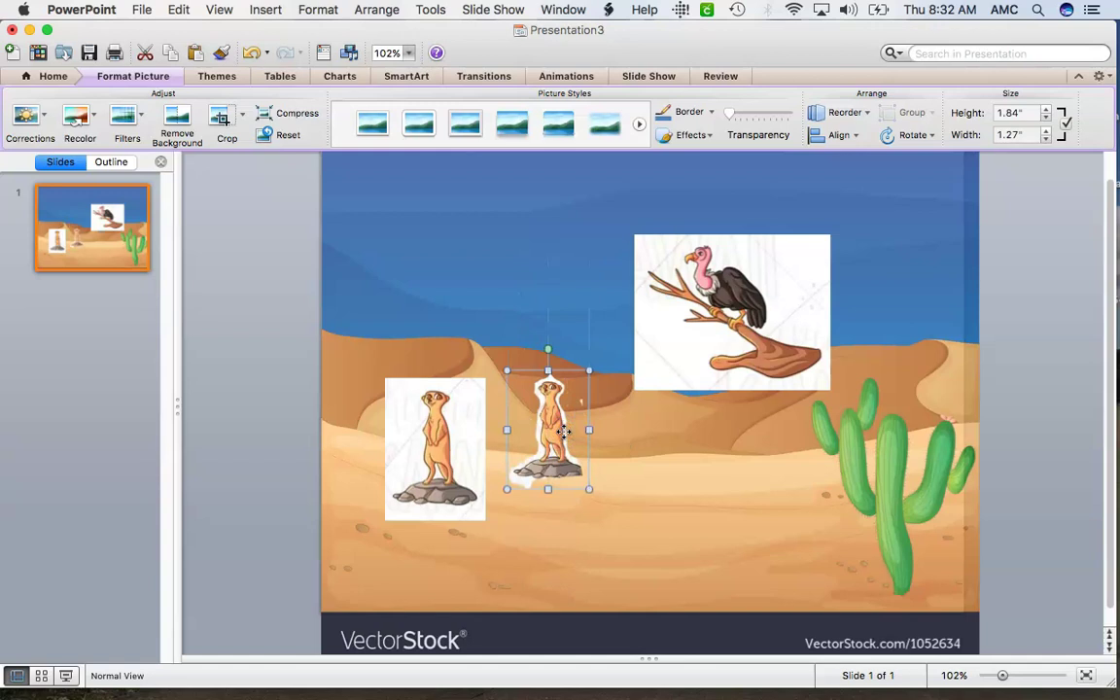
click(1020, 389)
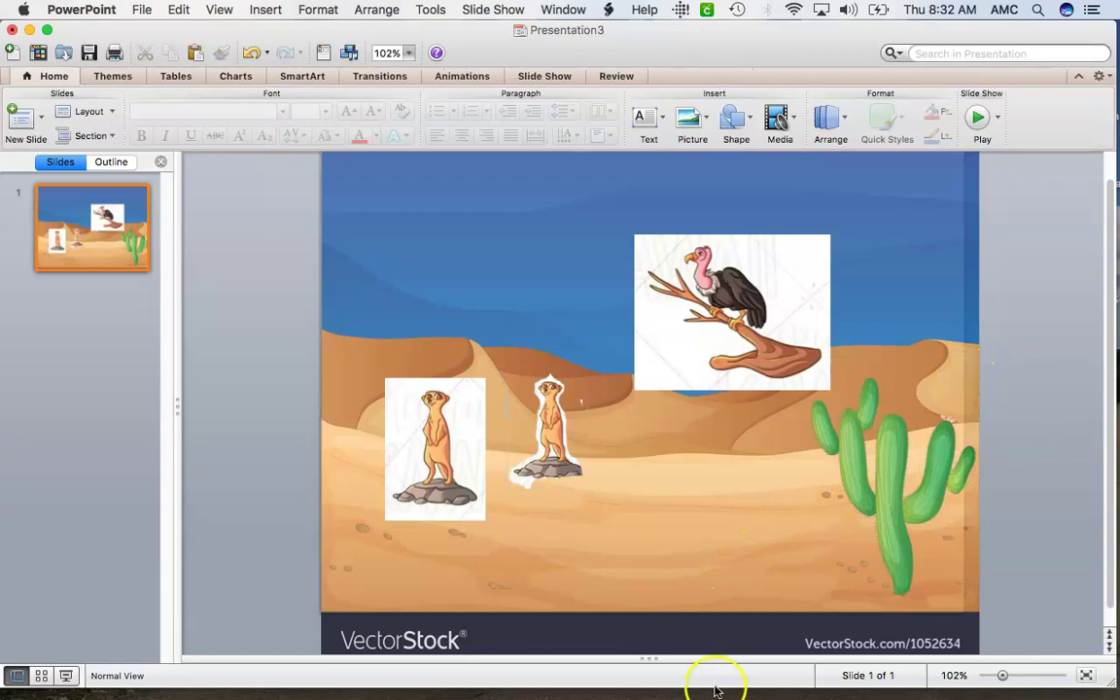
Switch to Chrome and open the preview of the Sahara camel photo from the desert organisms image results
mouse_move(715, 688)
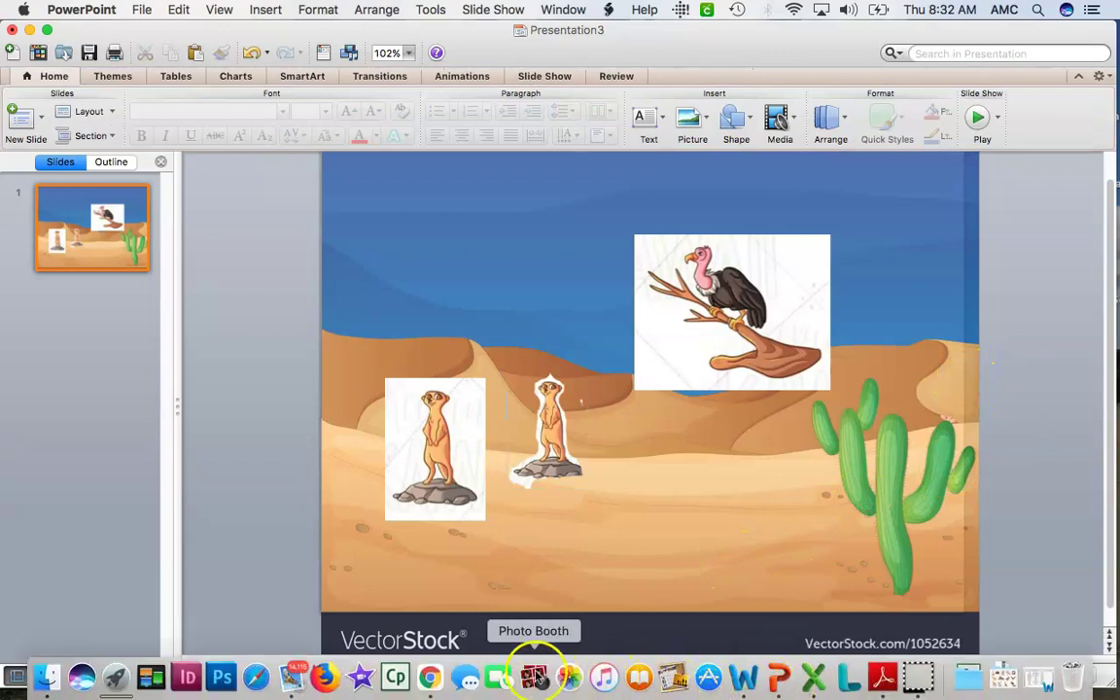
click(438, 679)
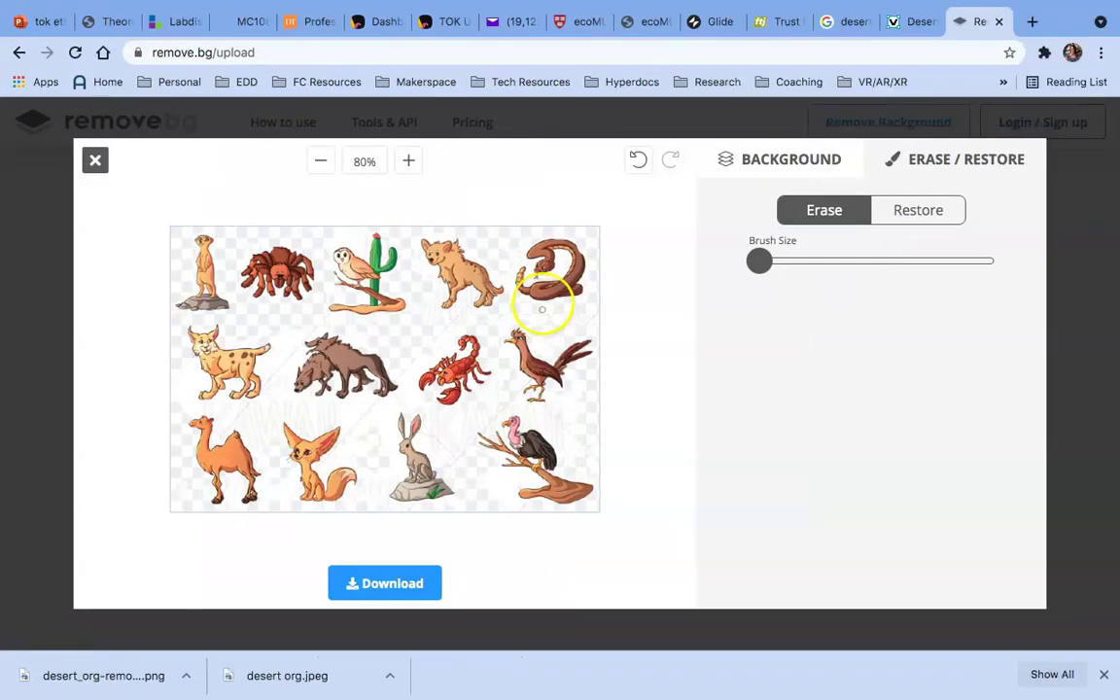
click(834, 26)
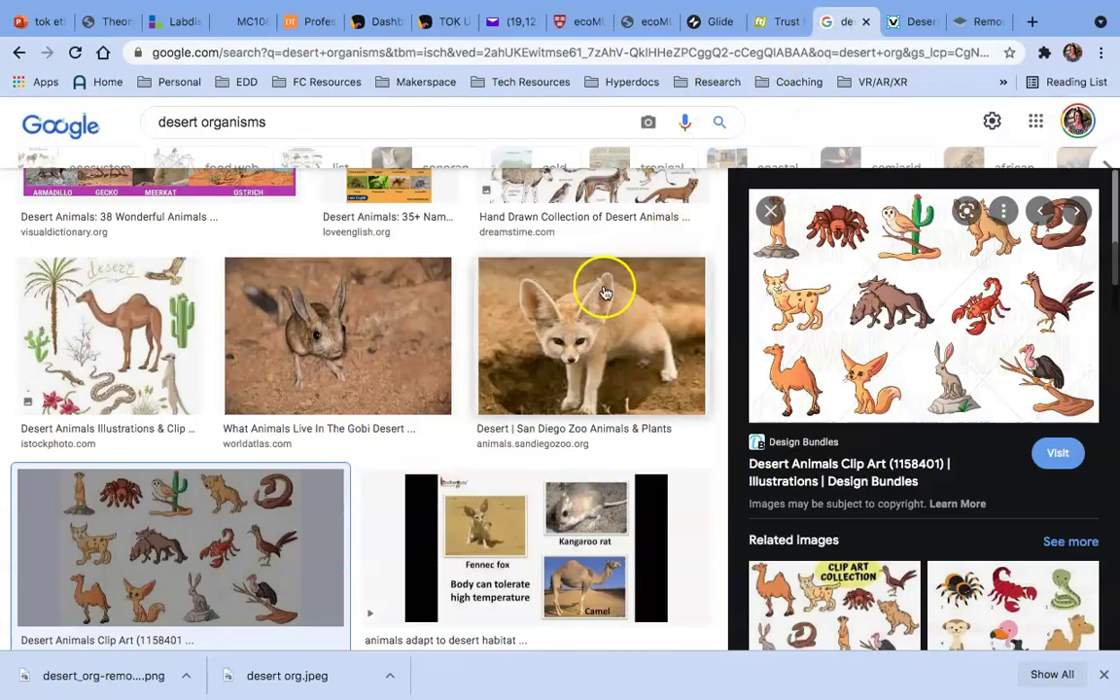
scroll(425, 331, down, 8)
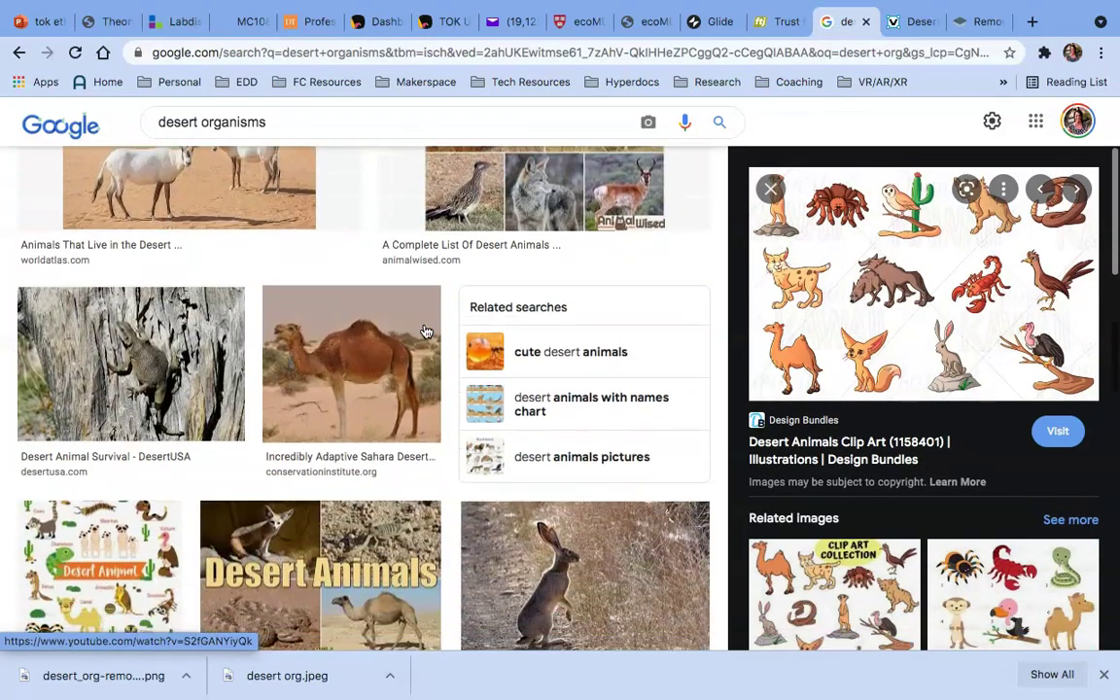
scroll(425, 332, down, 1)
drag(428, 297, 374, 323)
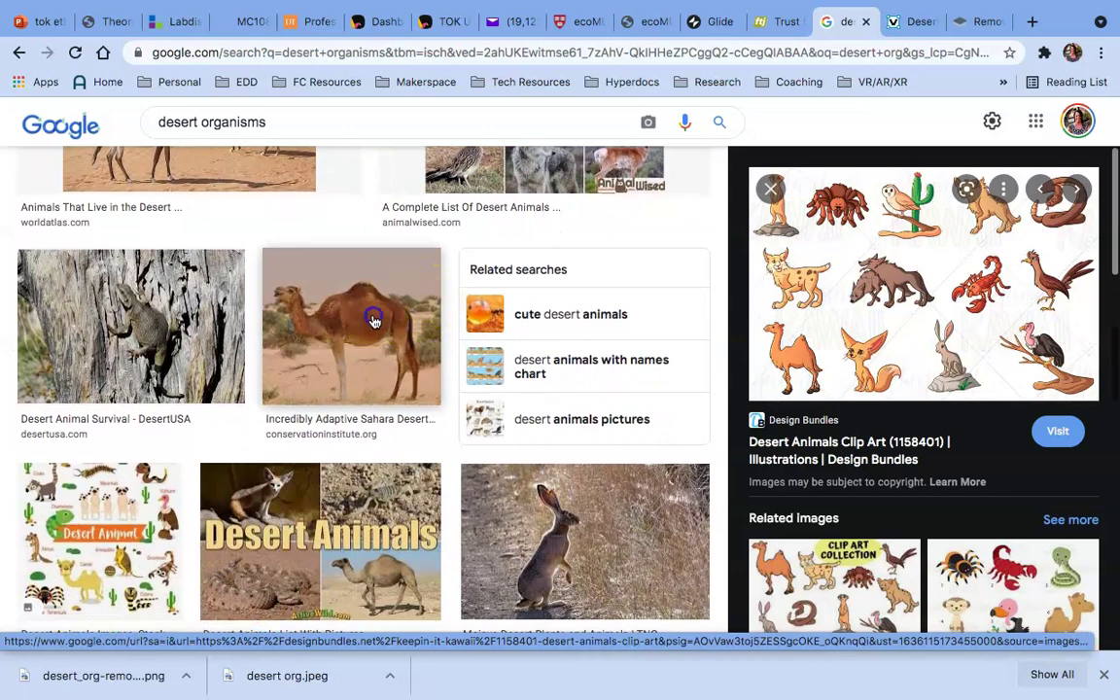
click(827, 292)
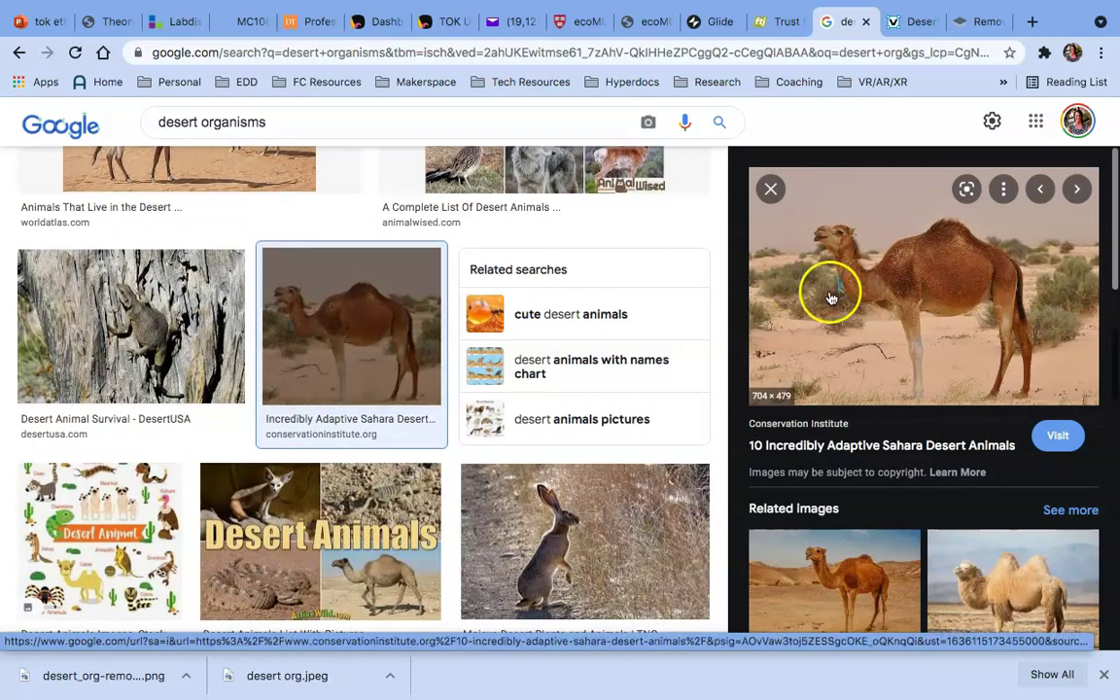
scroll(829, 294, down, 1)
click(920, 459)
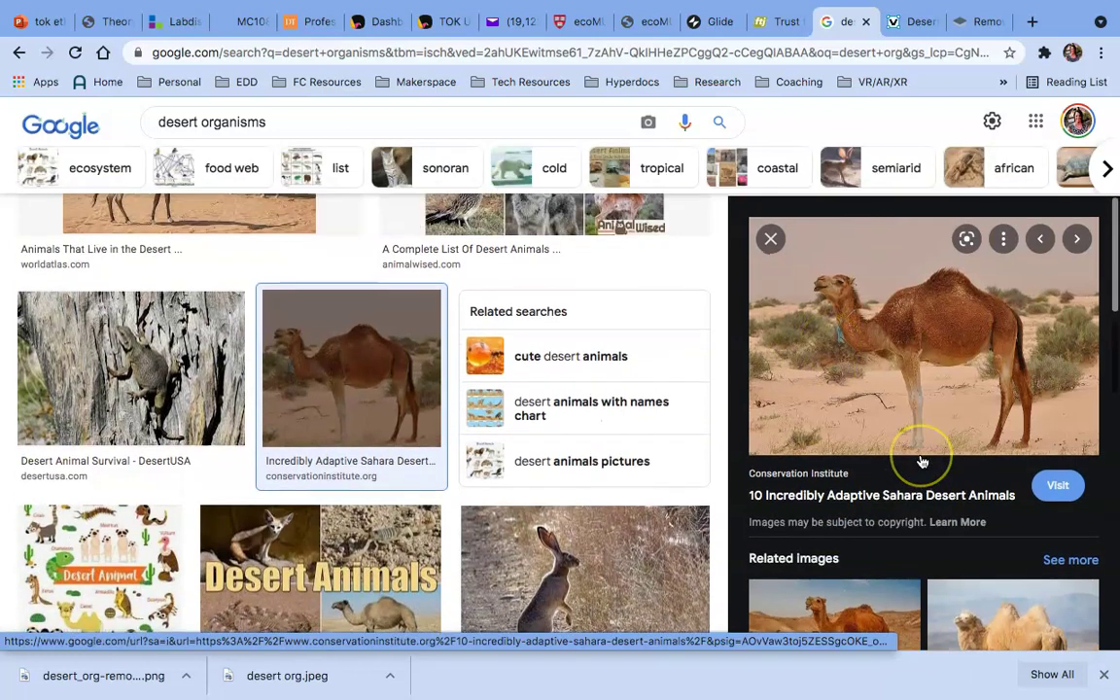
Browse the related camel images and open the preview of the People.com photo of a single-humped camel in profile
scroll(923, 463, down, 2)
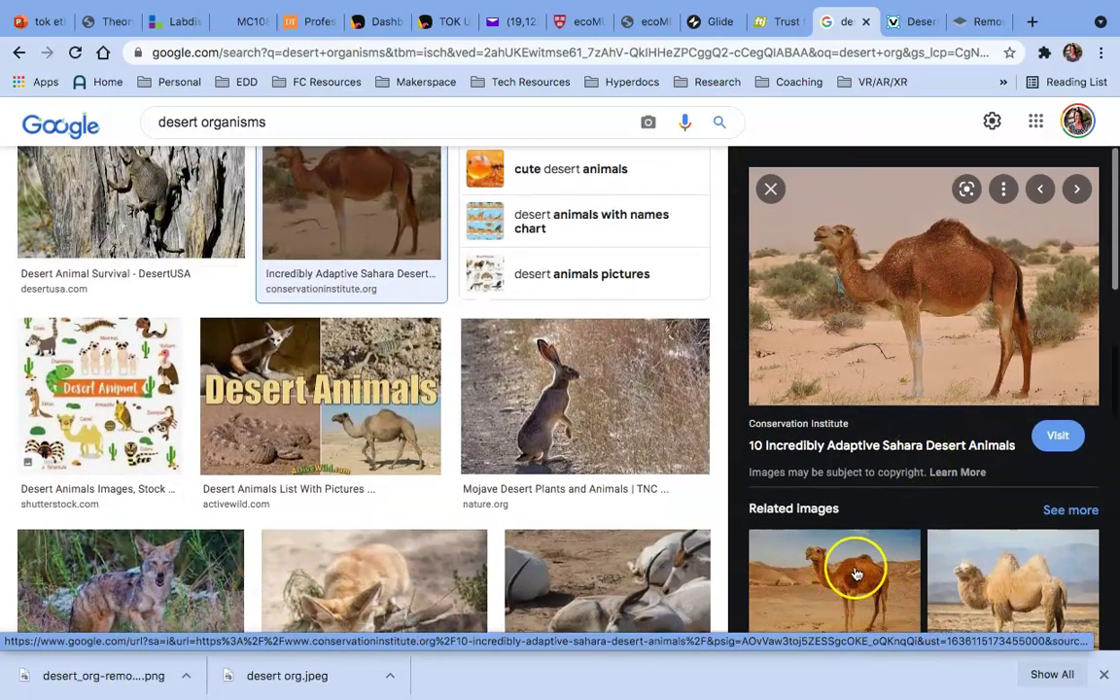
scroll(982, 571, down, 1)
click(992, 572)
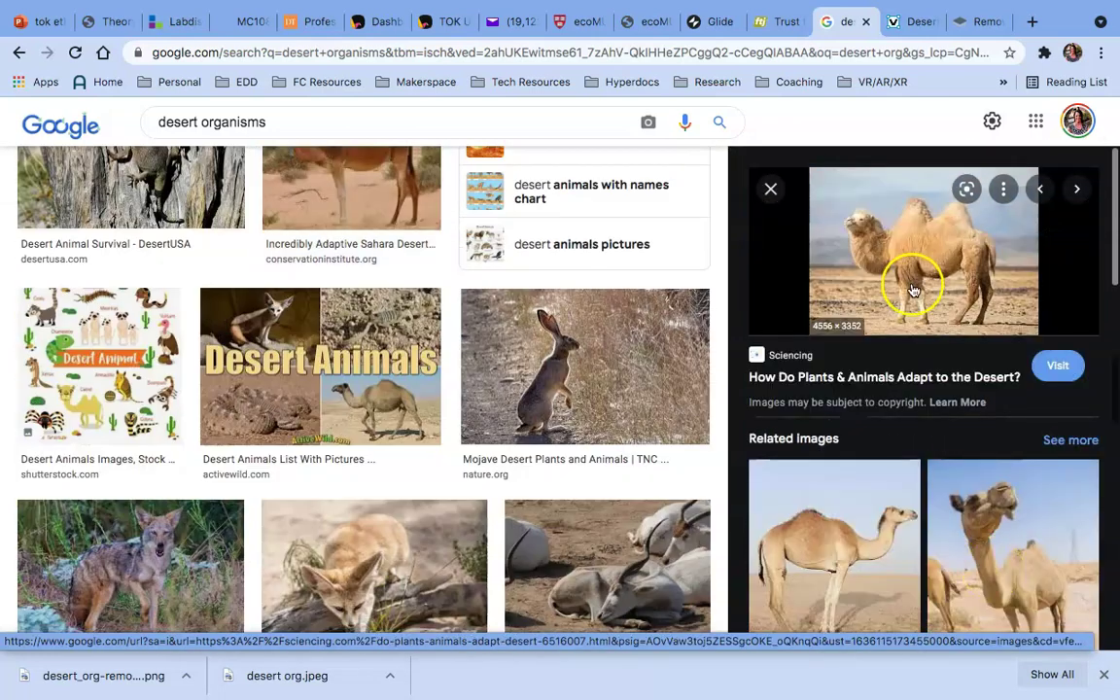
scroll(885, 506, down, 1)
click(868, 556)
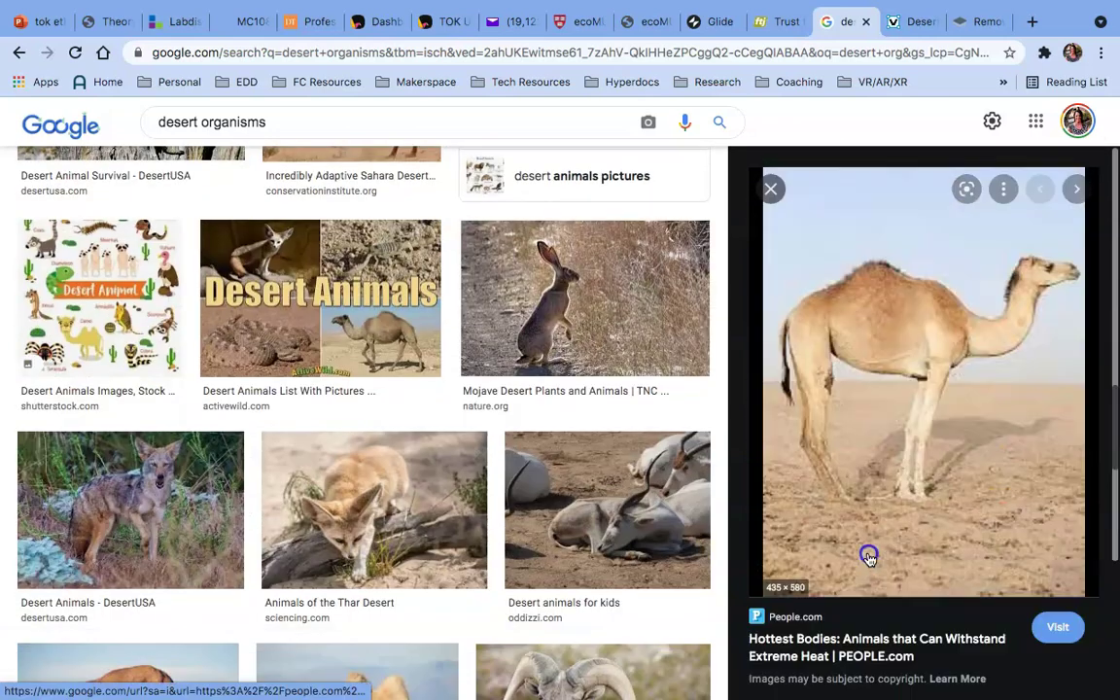
Save the previewed camel photo to the computer under the file name cmel
right_click(887, 383)
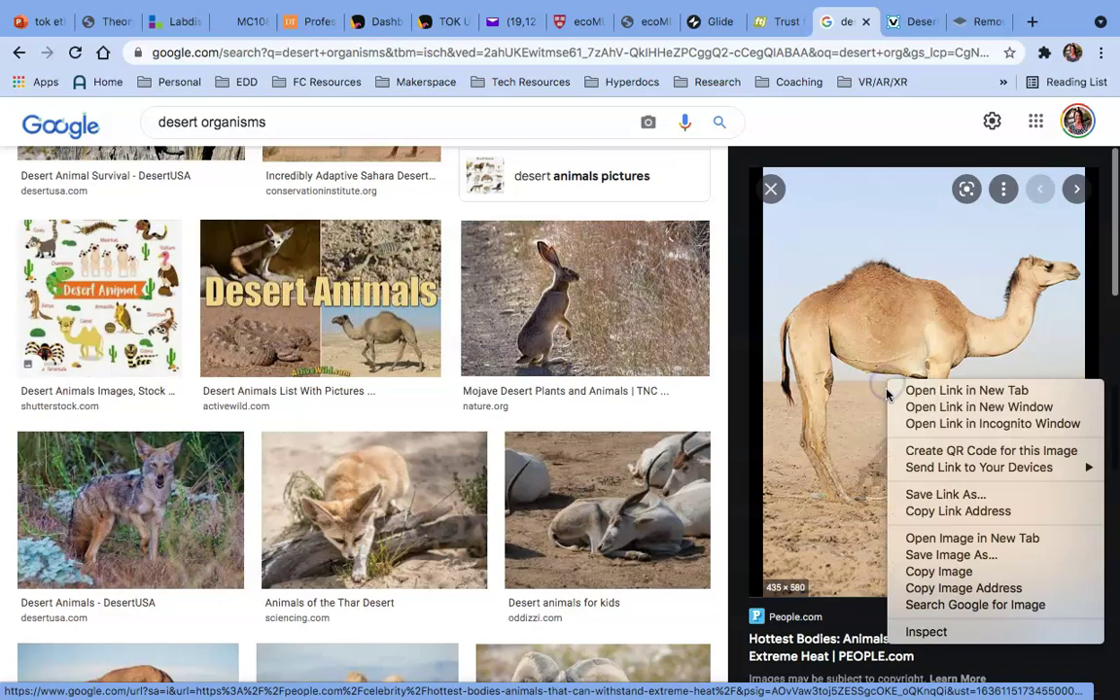
click(927, 555)
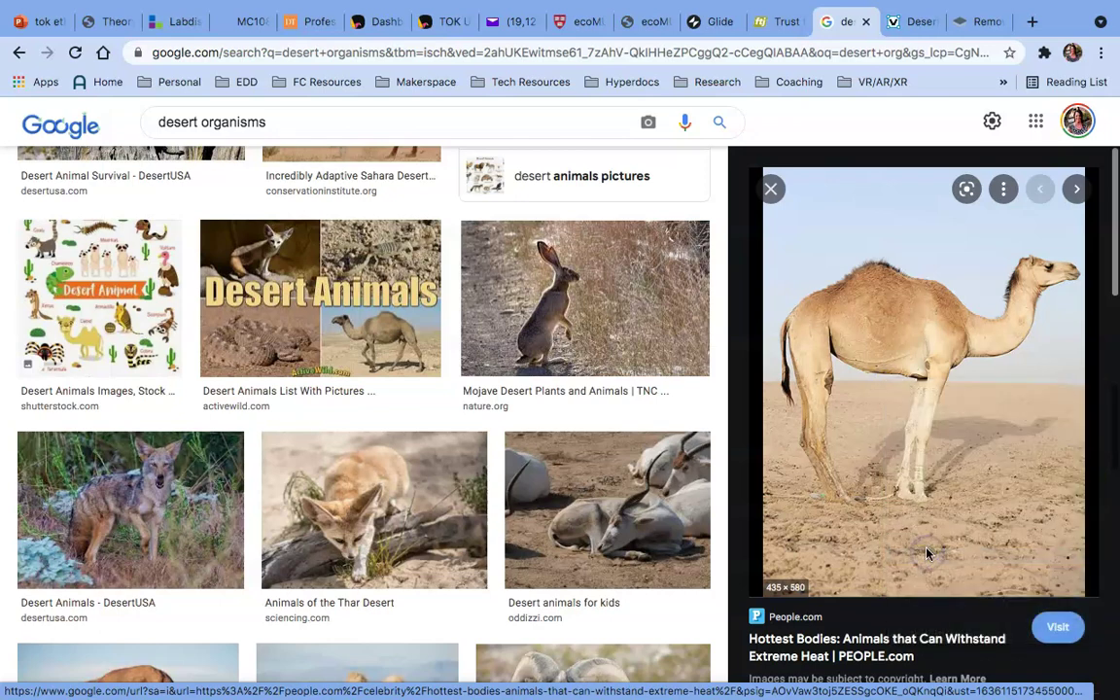
text(cmel)
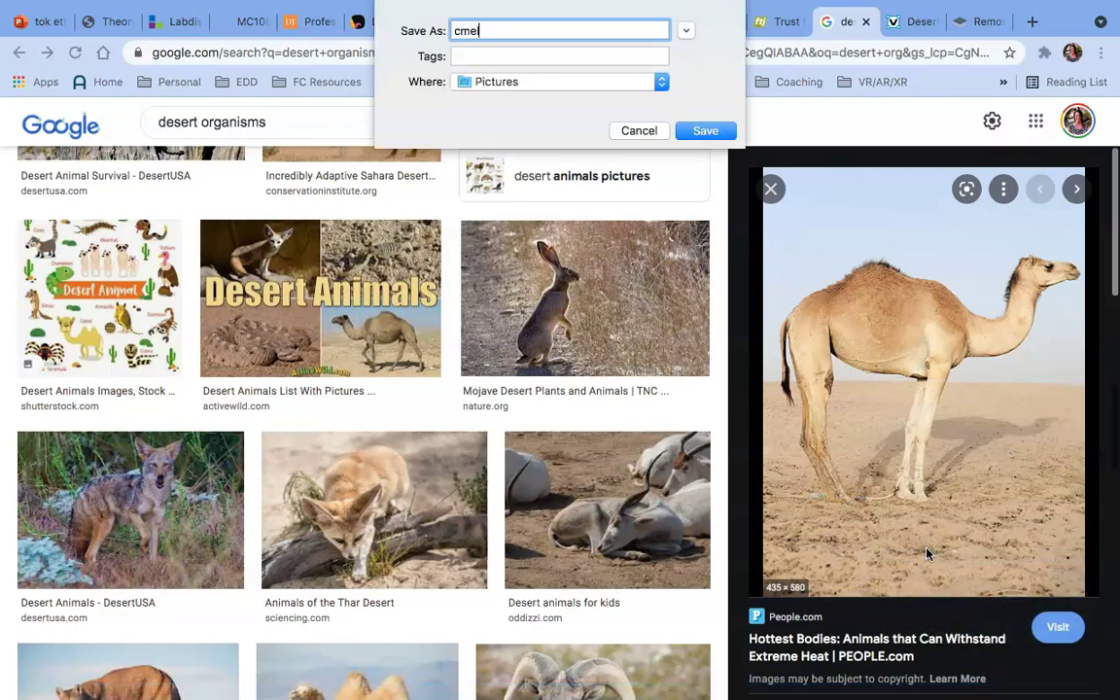
click(922, 547)
click(729, 445)
click(750, 263)
click(699, 131)
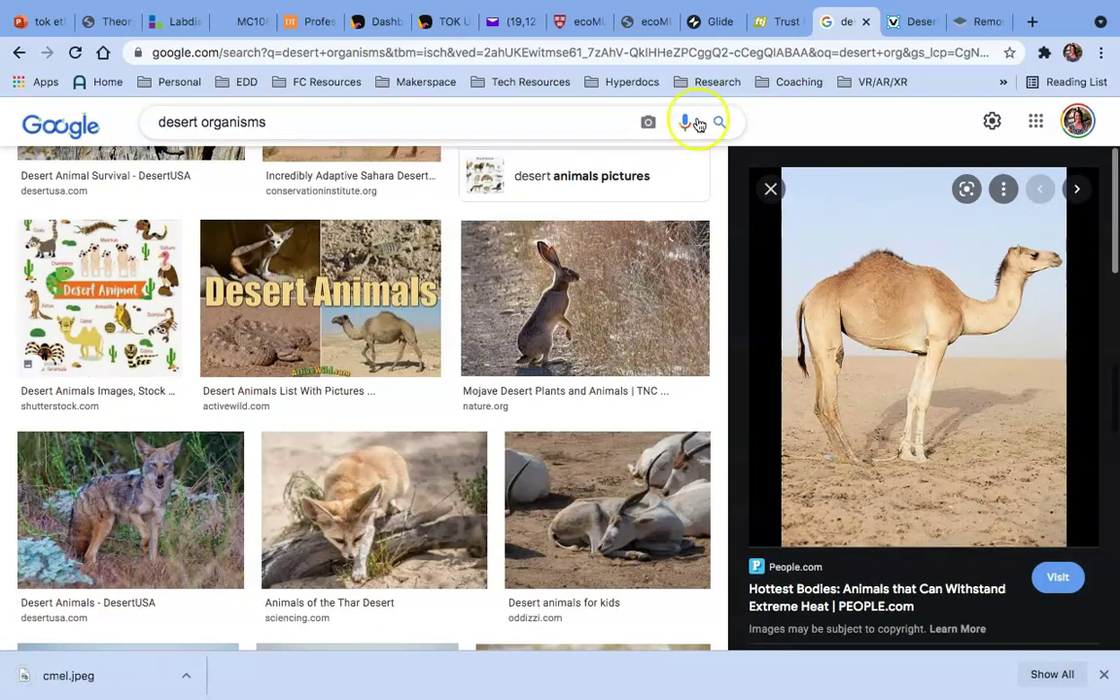
Switch to remove.bg, leave the clip art editor and upload cmel.jpeg for background removal
click(972, 60)
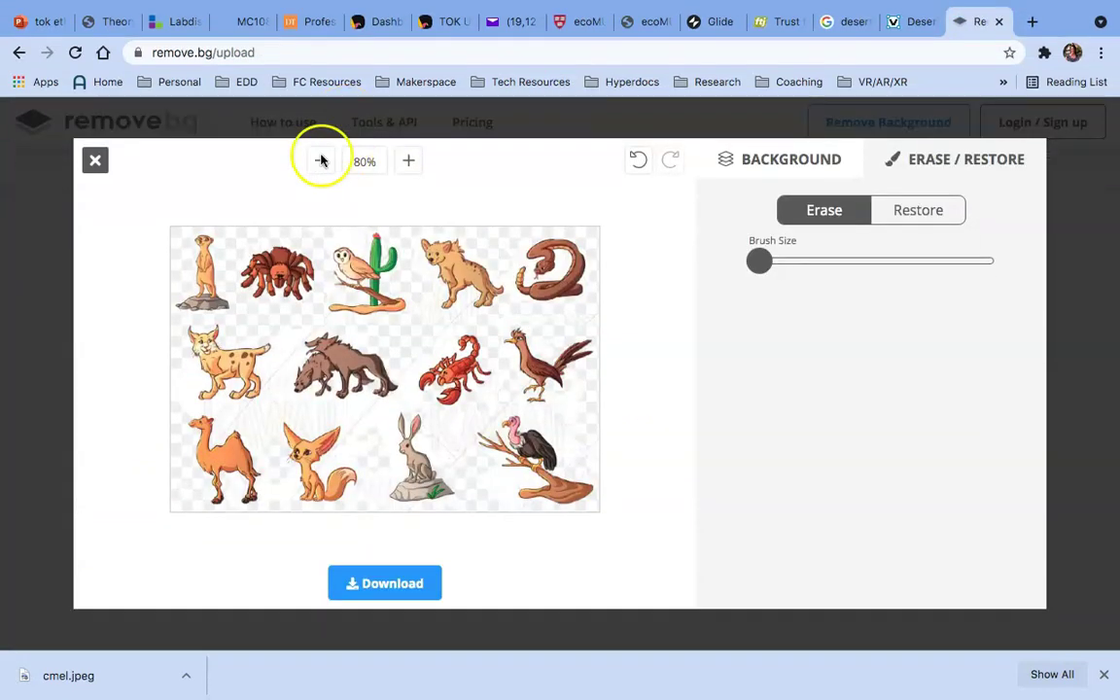
click(96, 160)
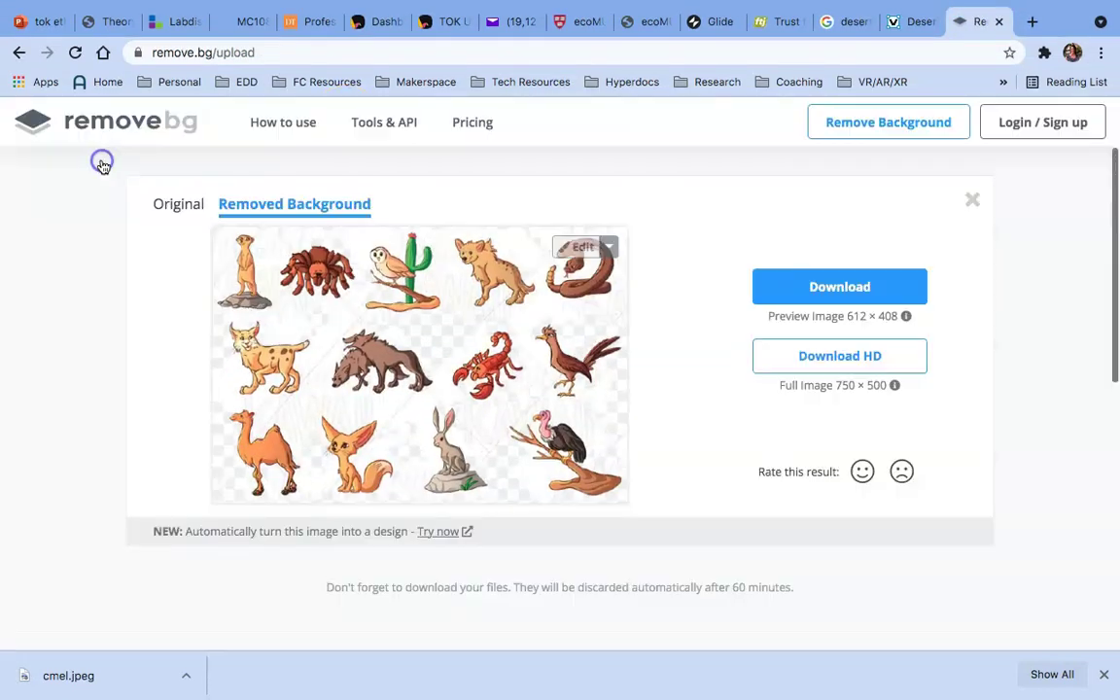
click(75, 53)
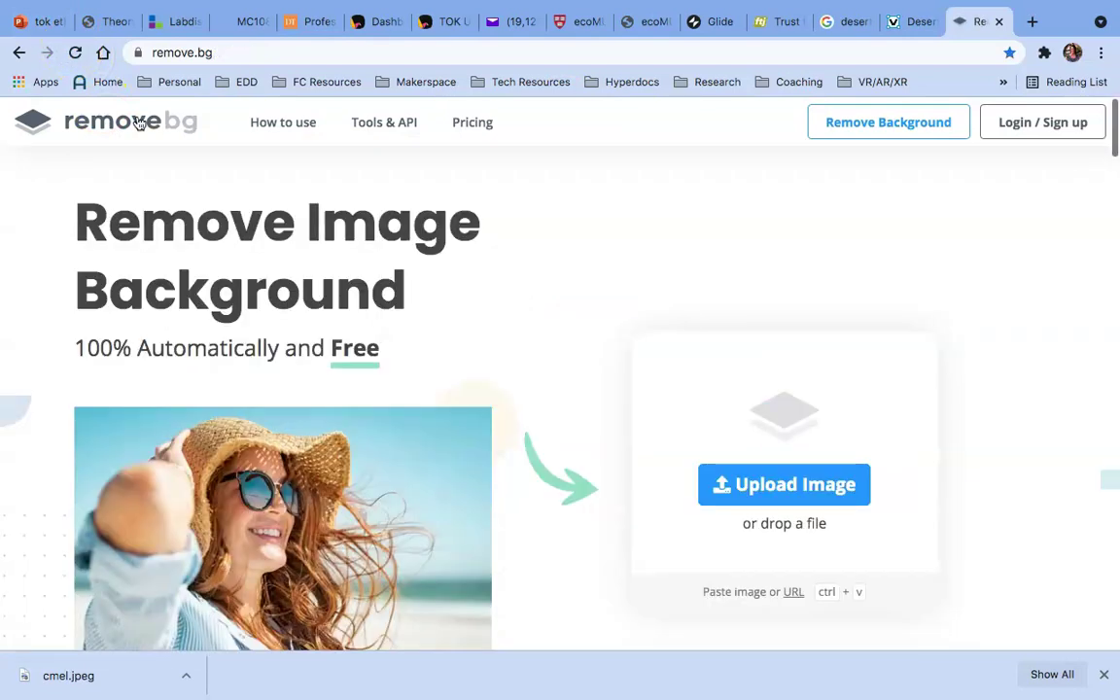
drag(90, 657, 352, 550)
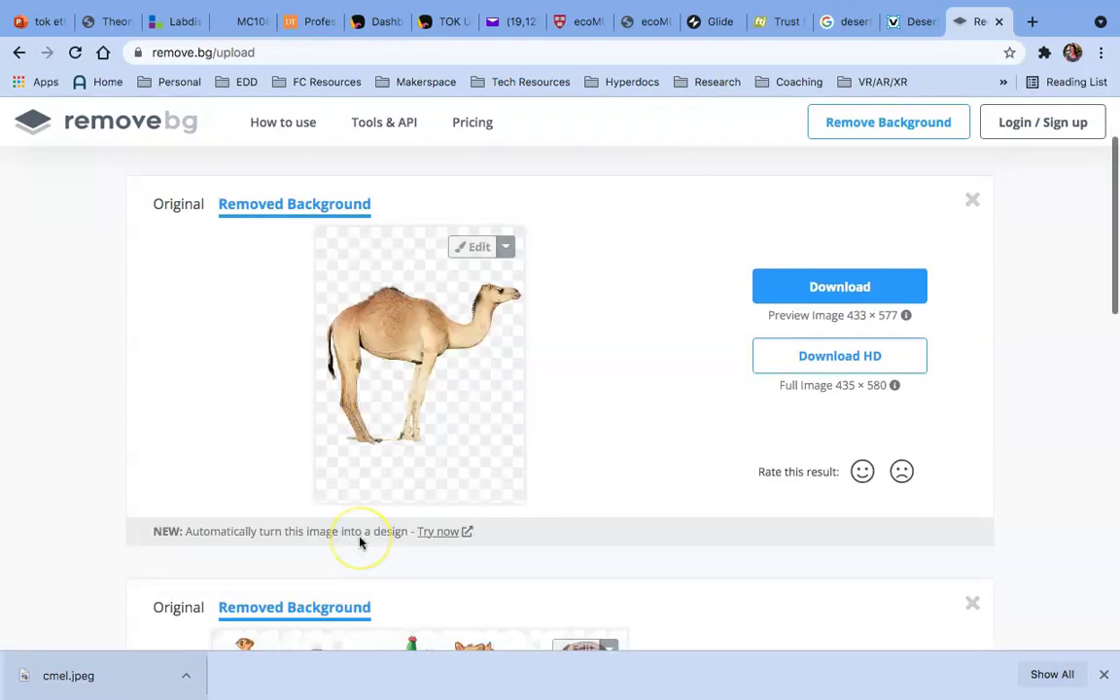
Open the camel cutout for editing and examine its legs, hump and neck edges at 163% zoom
click(473, 247)
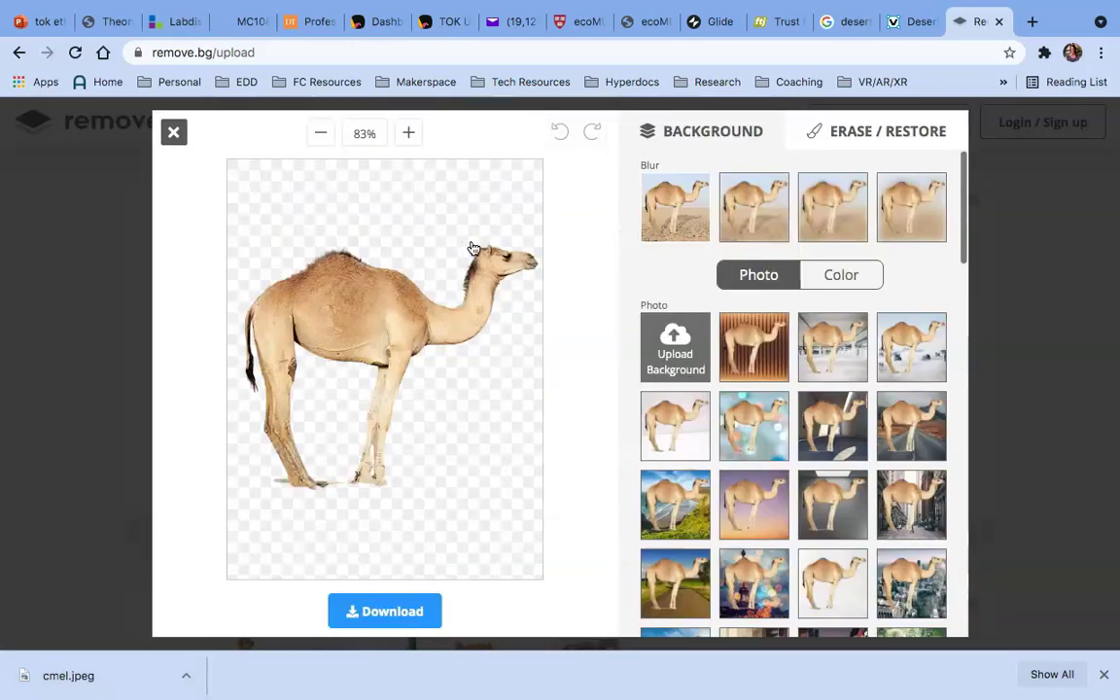
click(408, 133)
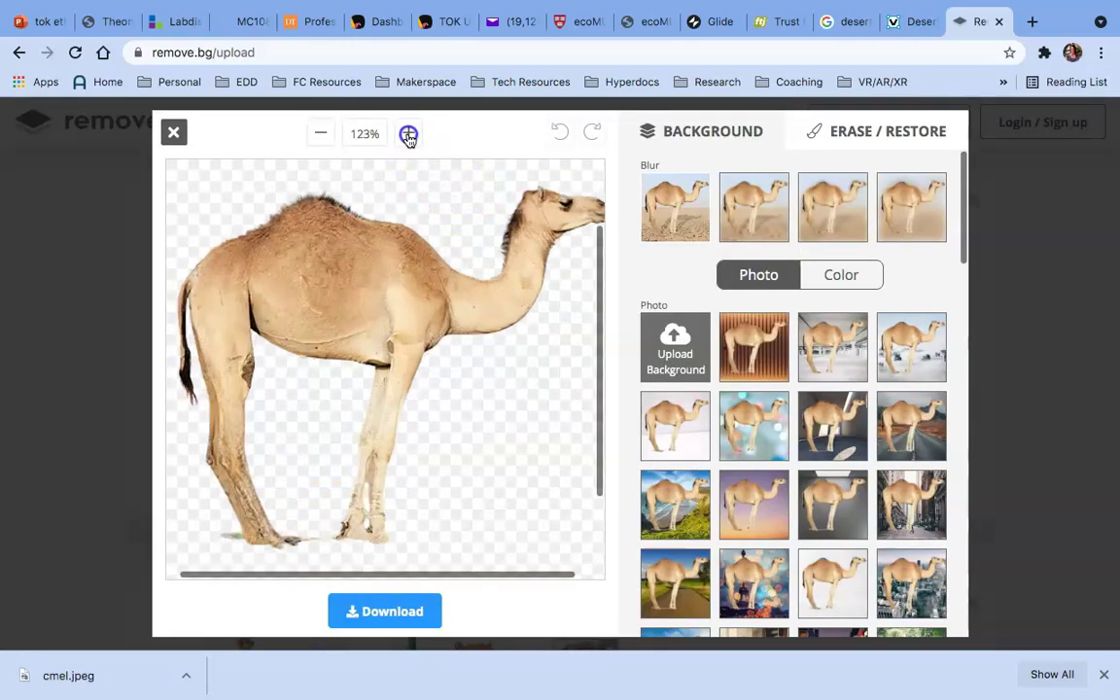
click(408, 133)
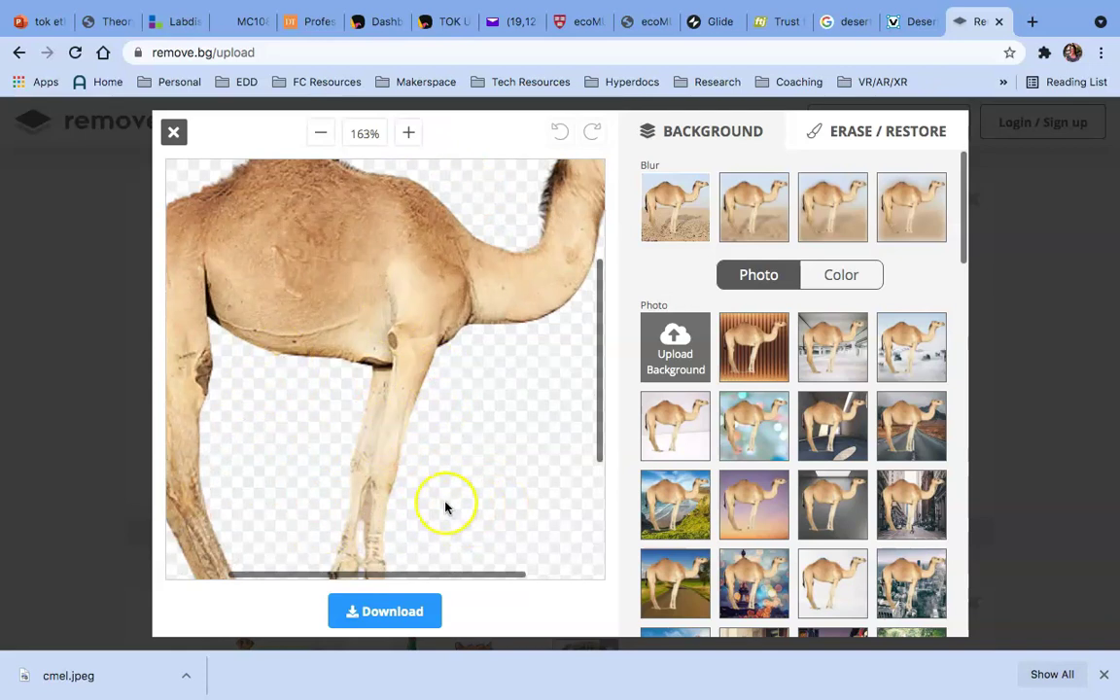
scroll(444, 499, left, 3)
scroll(445, 498, up, 5)
scroll(445, 499, right, 5)
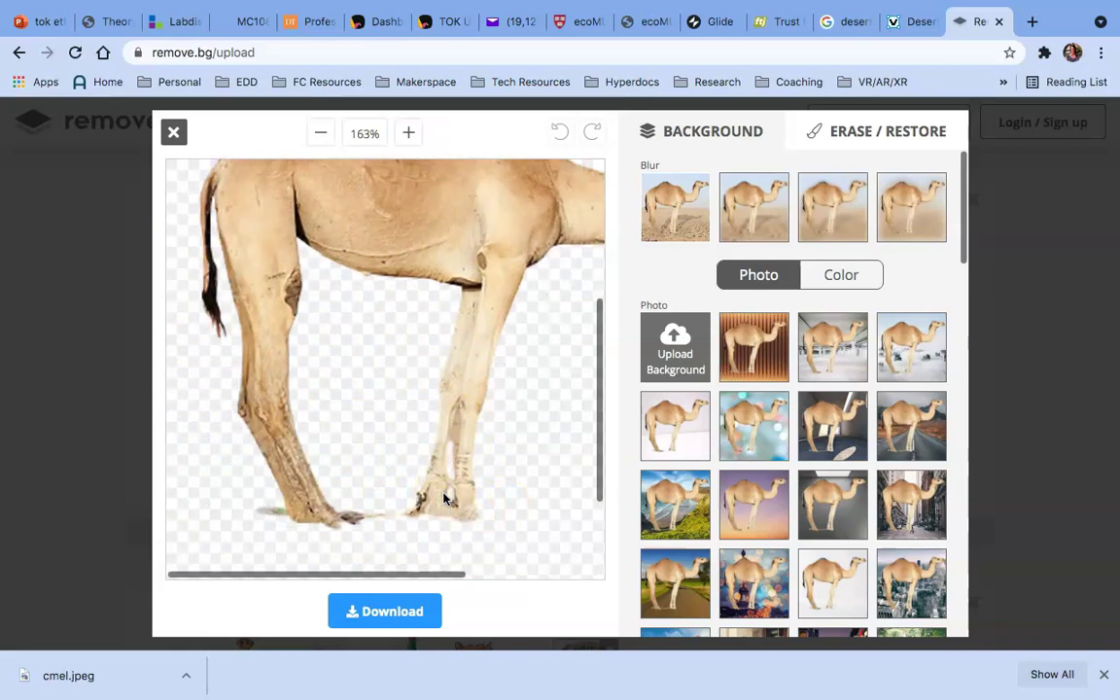
scroll(443, 499, down, 5)
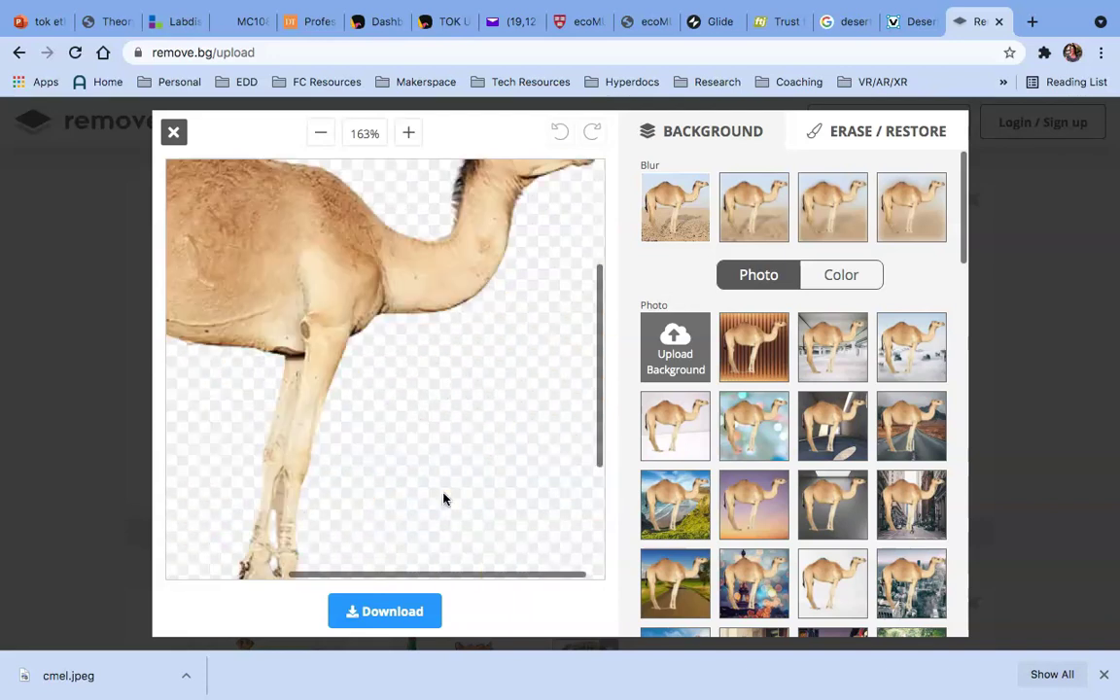
scroll(443, 499, left, 3)
scroll(443, 499, up, 5)
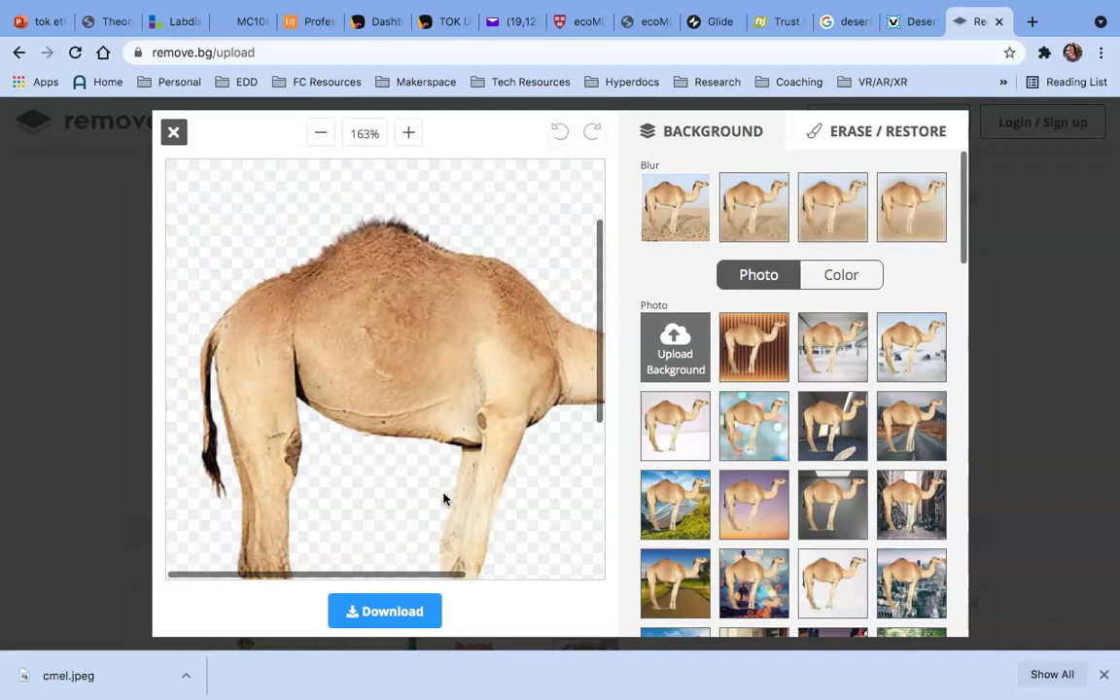
Show the erase and restore tools for the camel cutout and choose the Restore brush
click(451, 486)
click(833, 134)
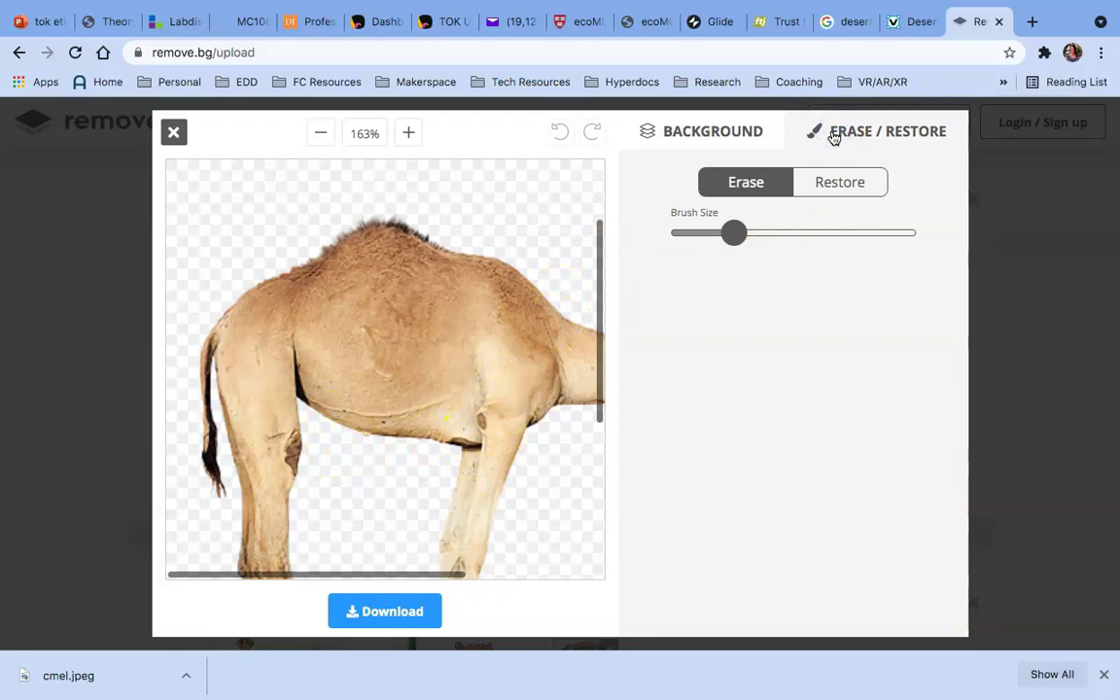
mouse_move(733, 235)
mouse_down()
mouse_move(700, 238)
mouse_move(722, 239)
mouse_move(711, 237)
mouse_up()
click(849, 185)
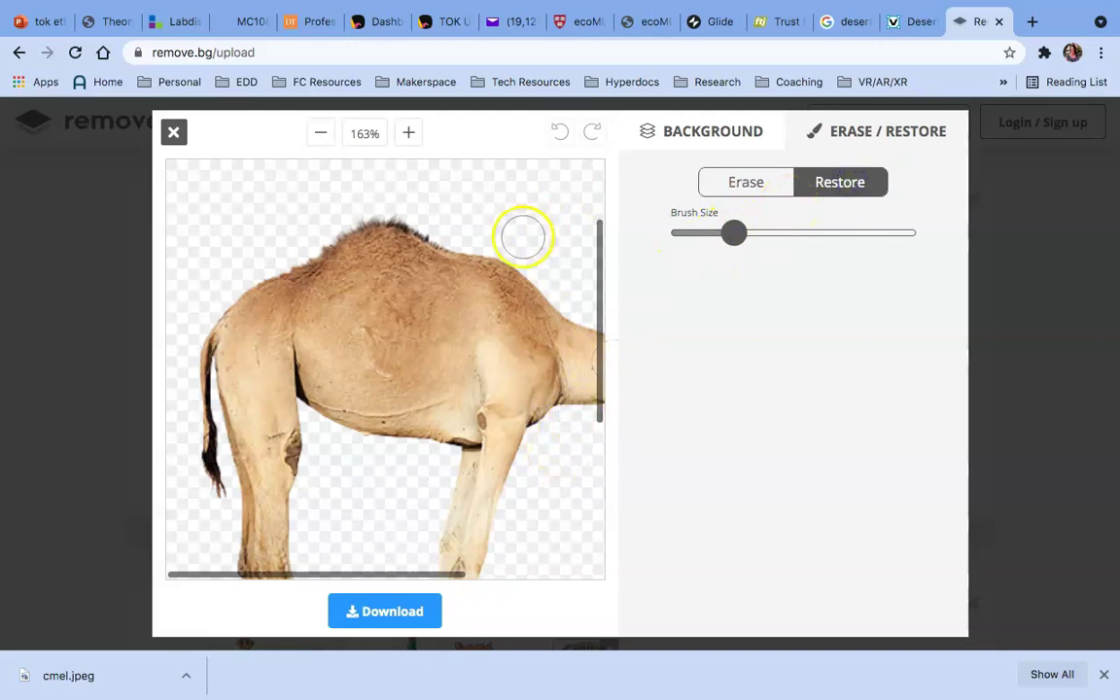
Reduce the editor zoom to 103% and download the transparent camel image
click(324, 134)
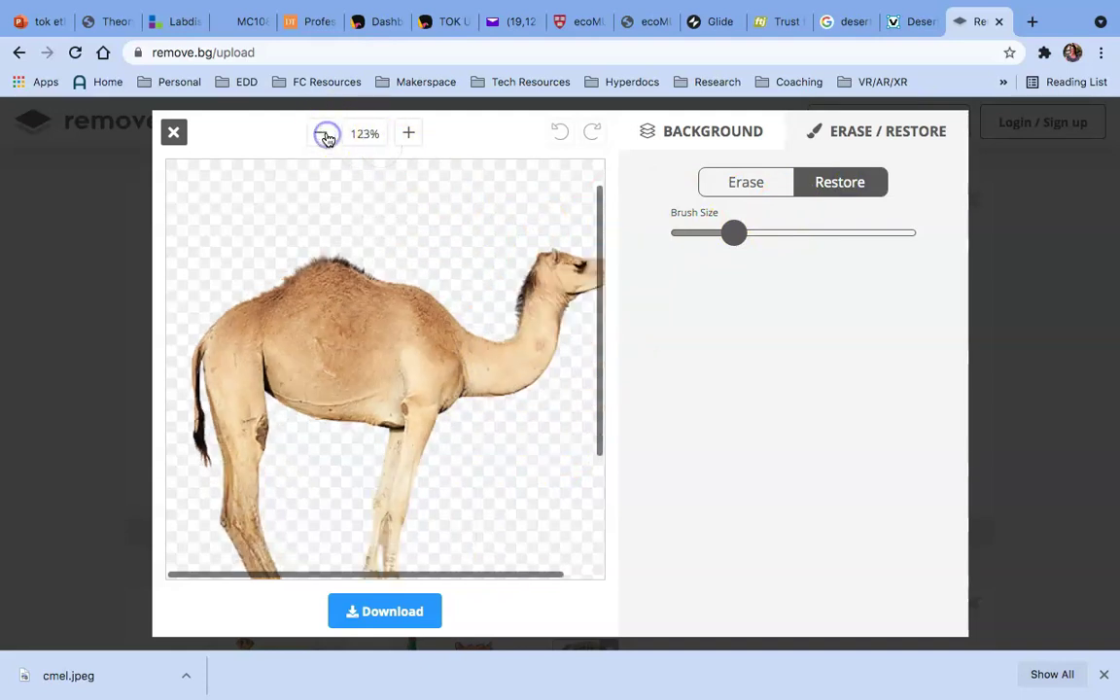
click(324, 134)
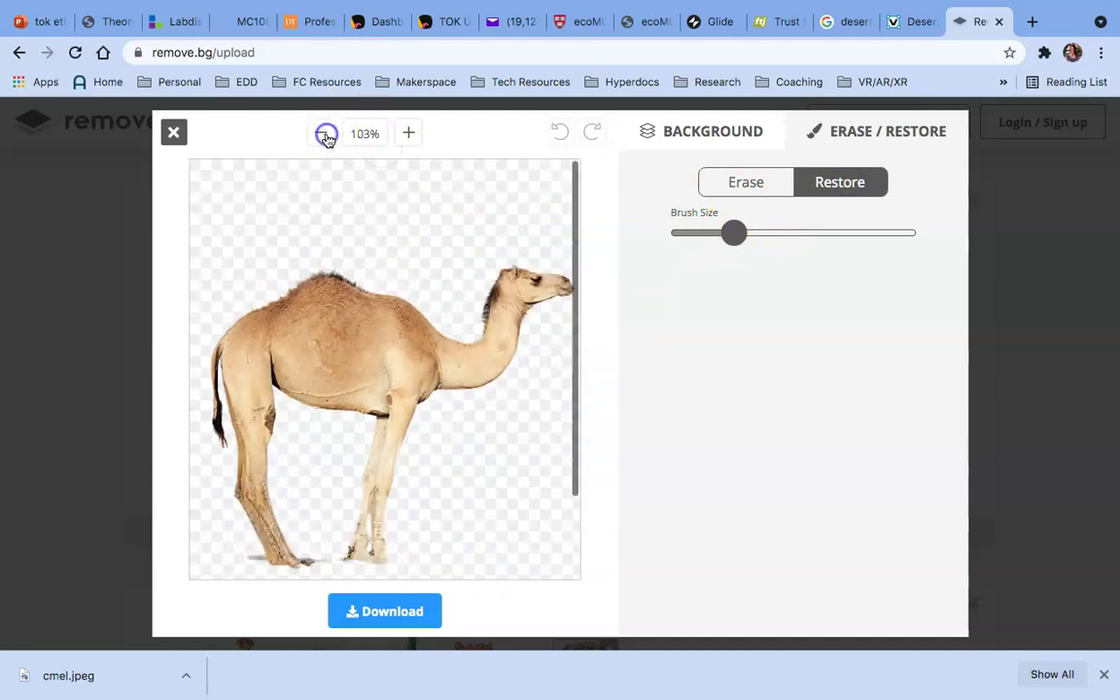
click(380, 627)
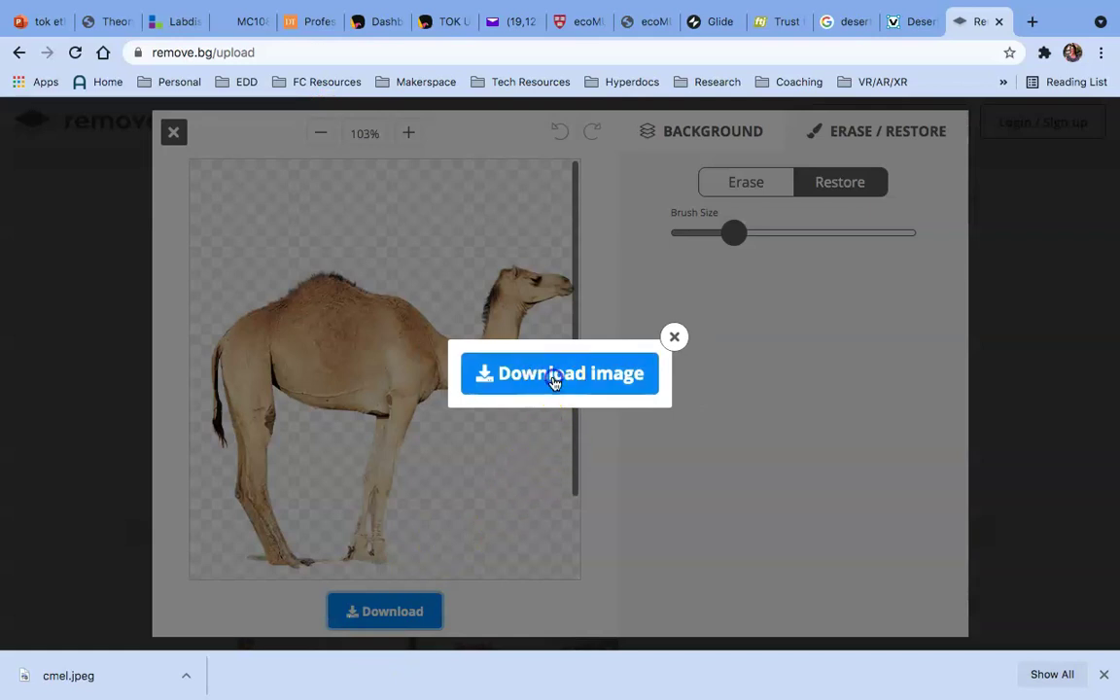
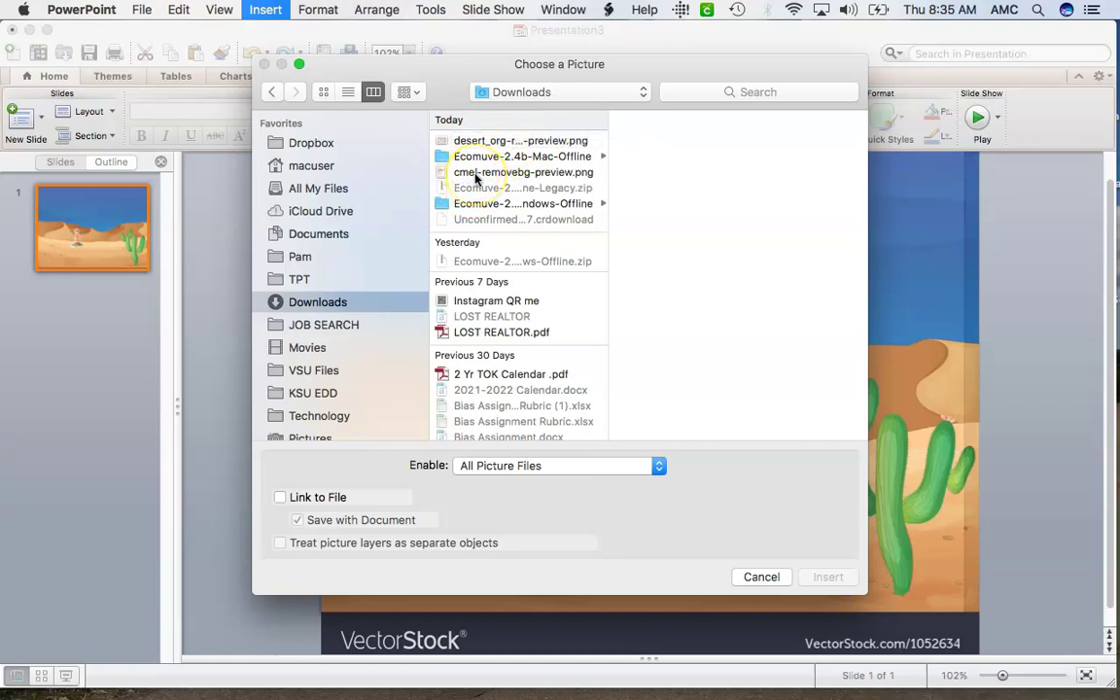
Switch to PowerPoint and insert the picture cmel-removebg-preview.png from the Downloads folder onto the slide
click(530, 175)
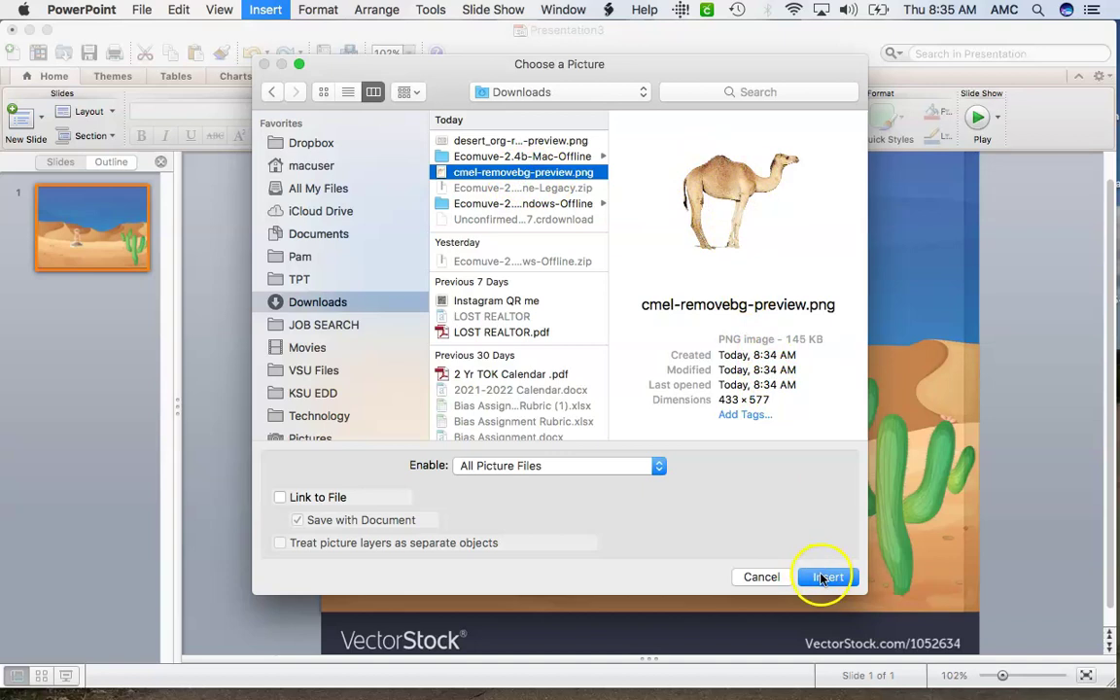
click(825, 577)
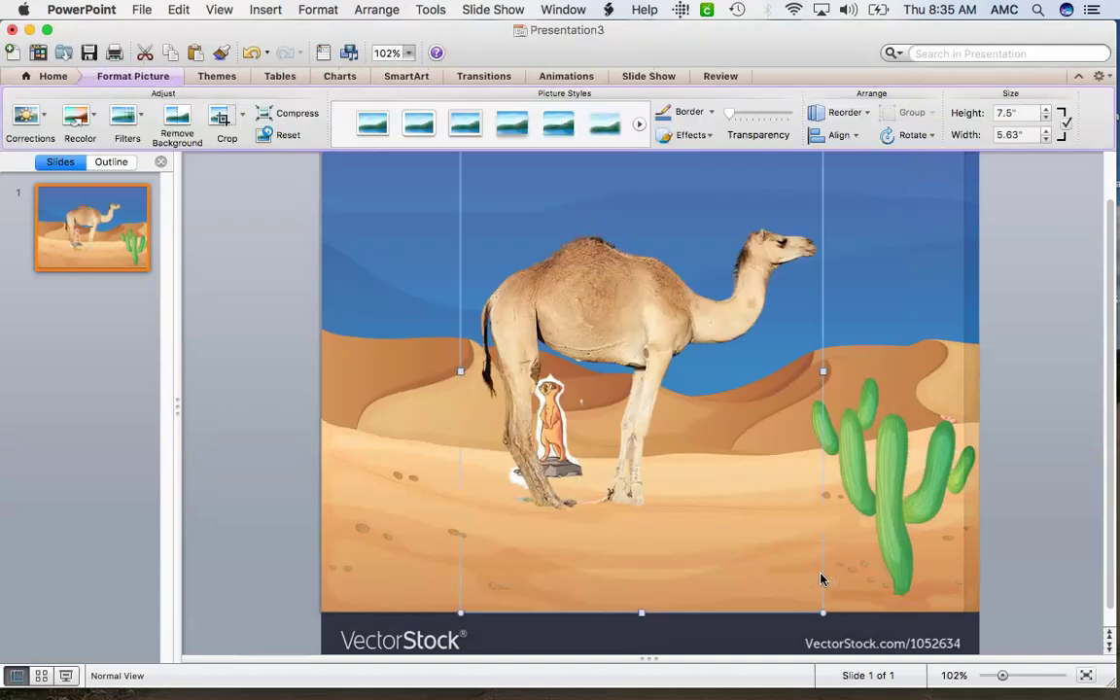
Shrink the camel picture to about 2.37" high by 1.78" wide and stand it on top of the far-left dune
drag(824, 613, 572, 395)
drag(537, 293, 414, 389)
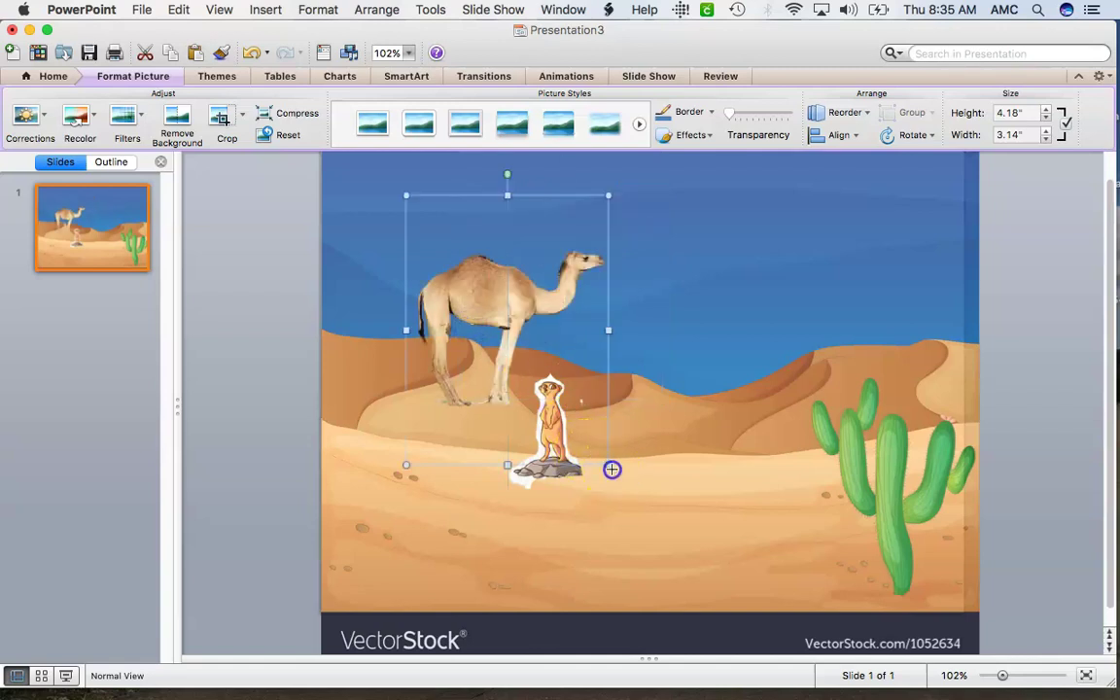
drag(608, 465, 508, 382)
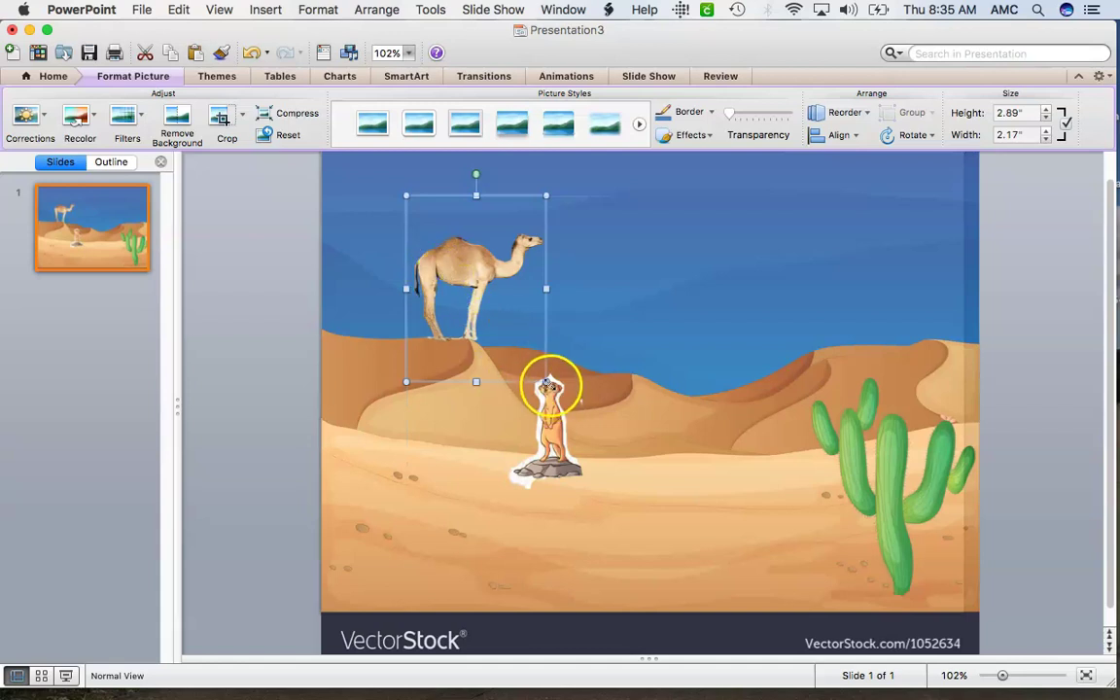
drag(546, 382, 490, 347)
drag(456, 256, 414, 281)
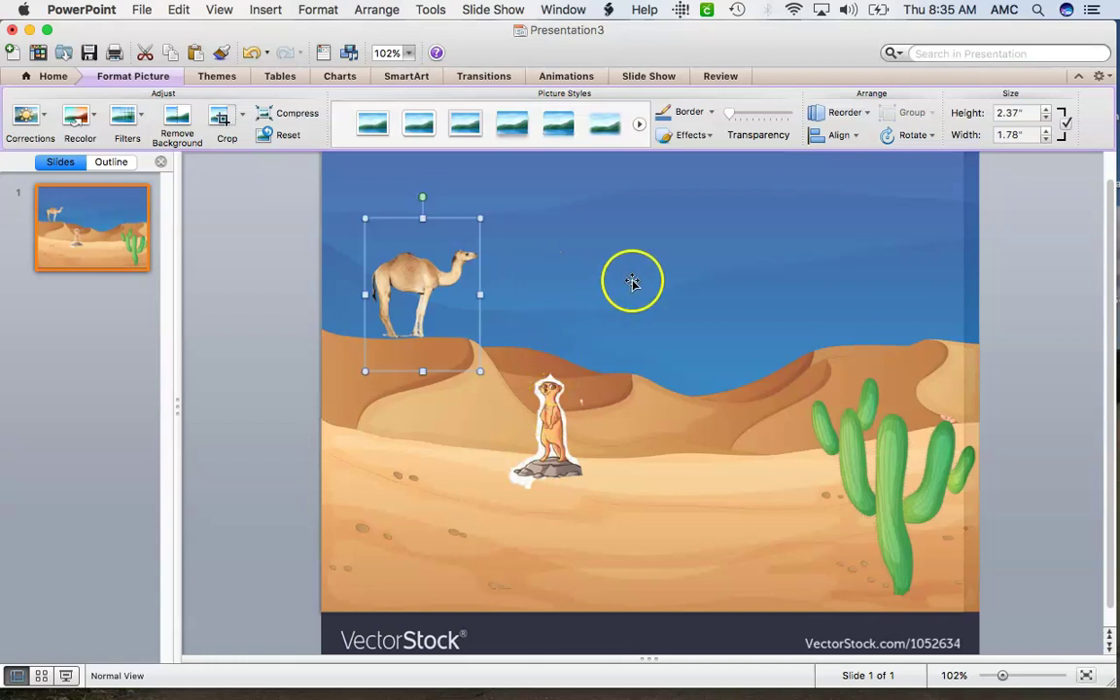
click(713, 446)
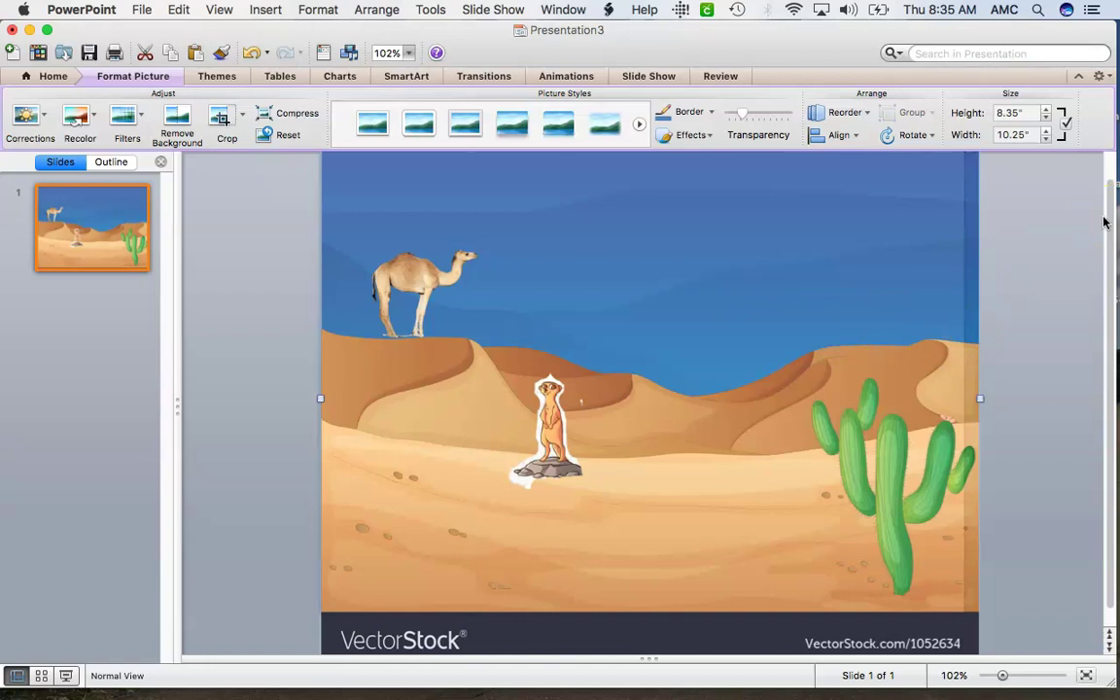
Draw an arrow line from the camel's feet to the meerkat, about 1.56" high by 1.37" wide
click(283, 24)
click(269, 12)
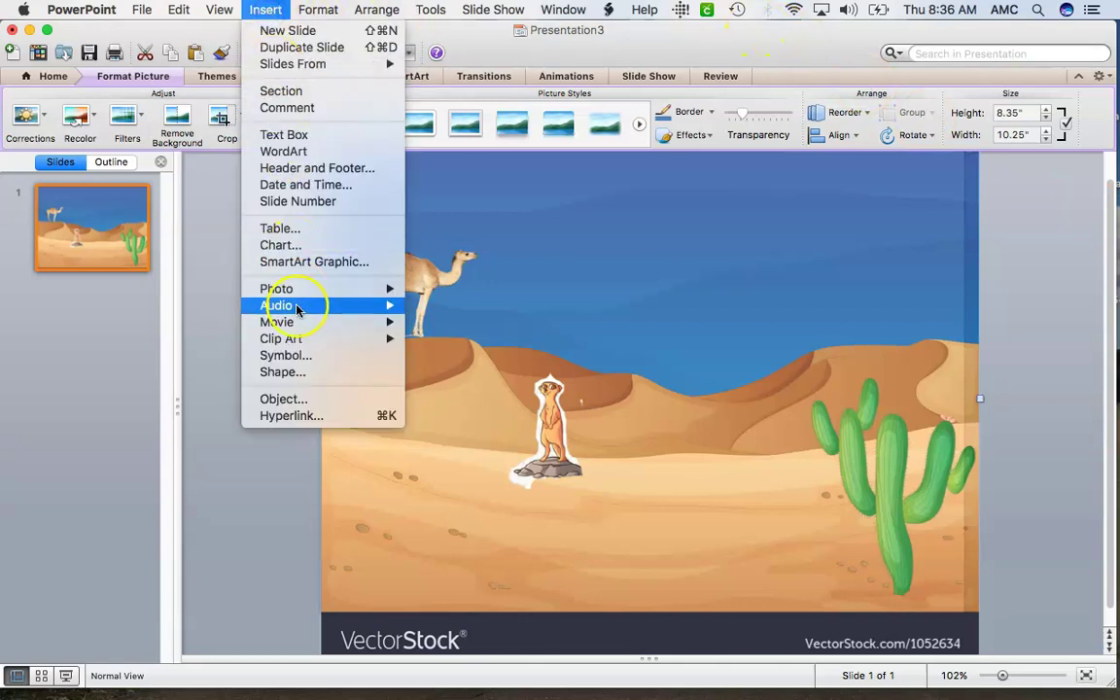
click(297, 372)
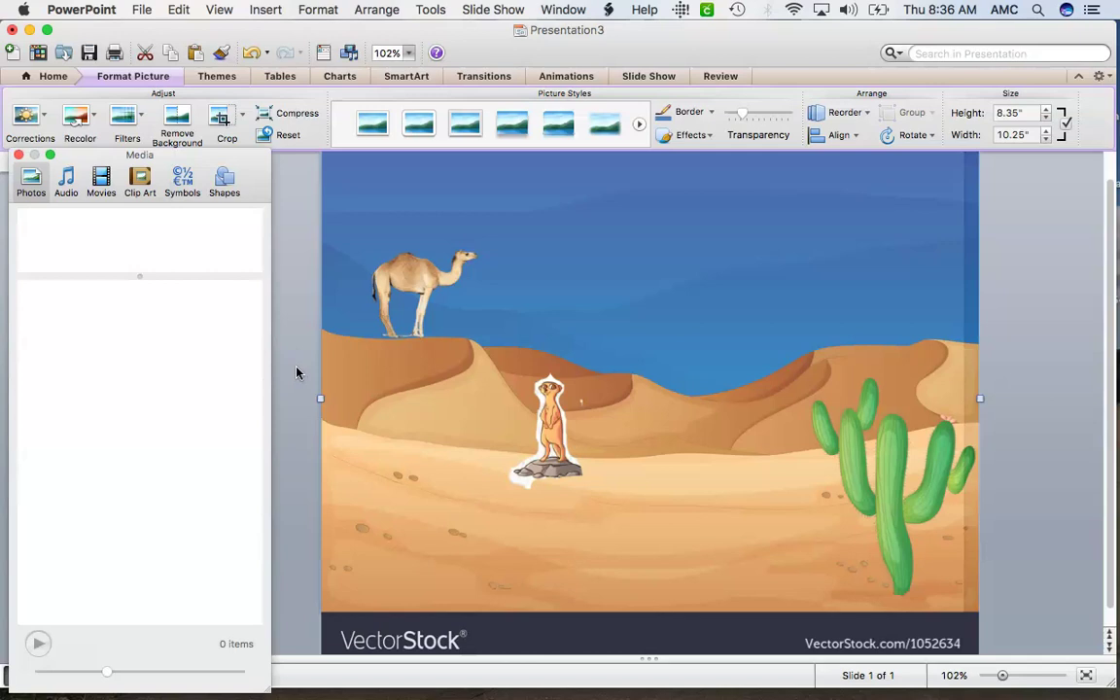
drag(252, 339, 259, 392)
click(152, 413)
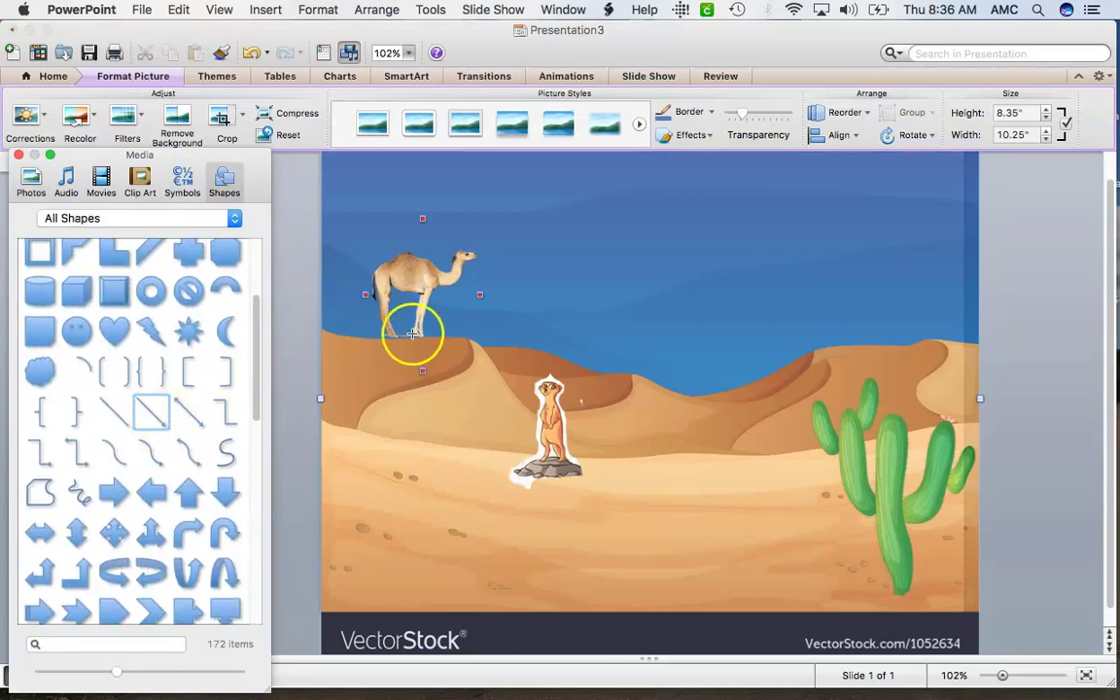
mouse_move(437, 339)
mouse_down()
mouse_move(478, 408)
mouse_move(524, 438)
mouse_up()
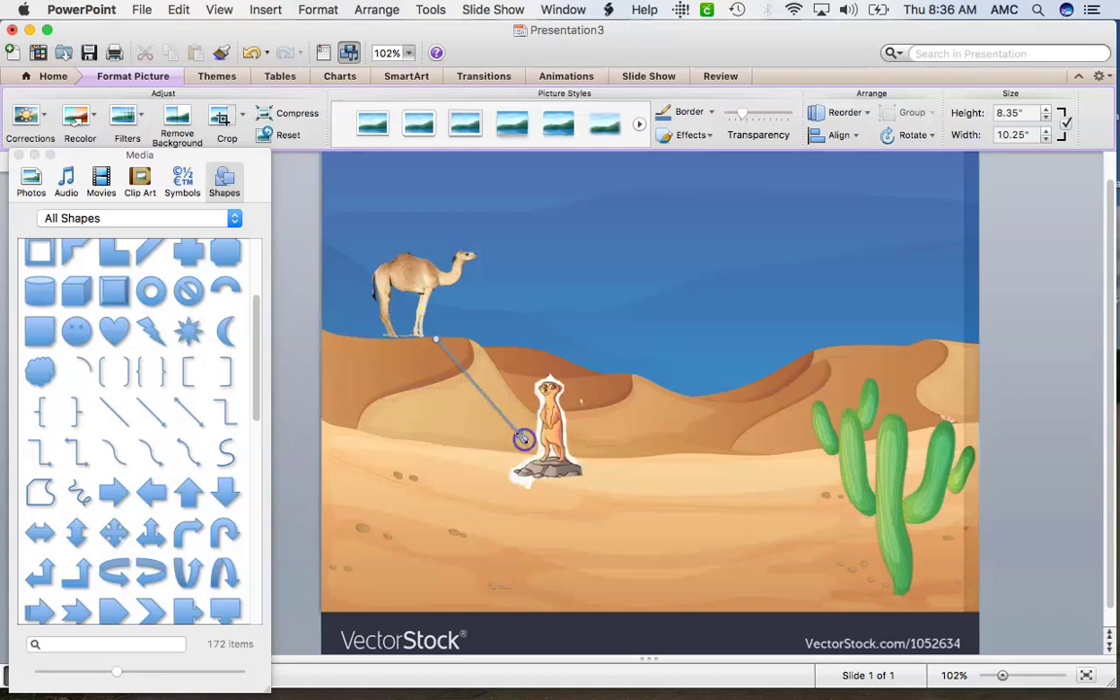
Set the line weight of the arrow between camel and meerkat to 4 1/2 pt and recolour it dark black
click(489, 403)
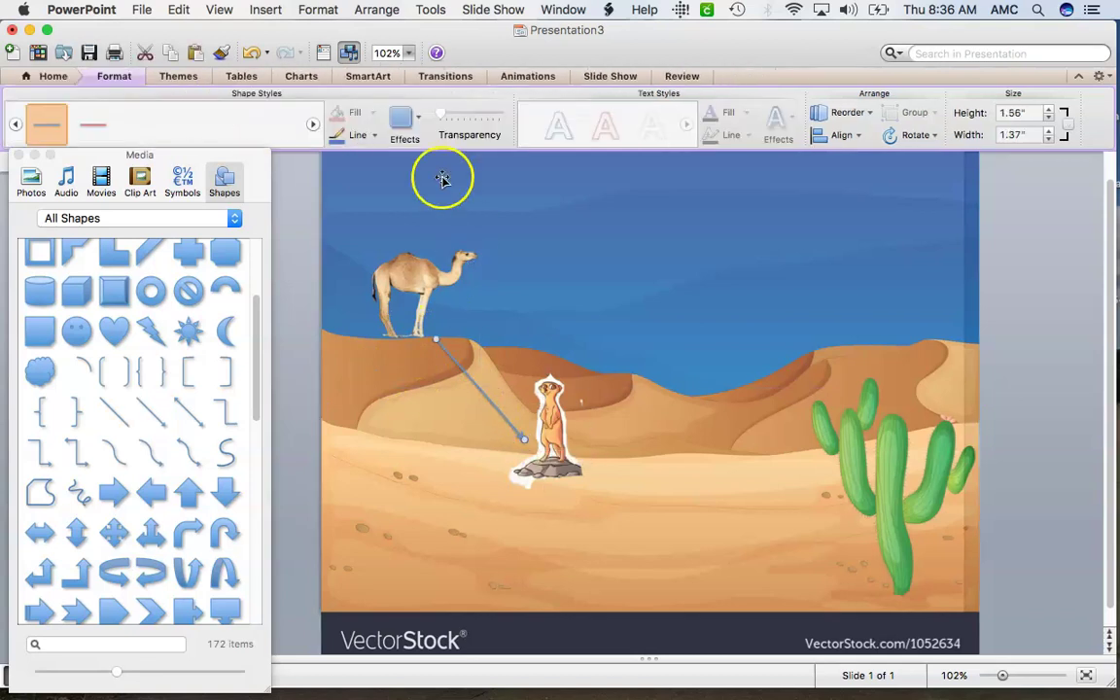
click(374, 136)
mouse_move(395, 366)
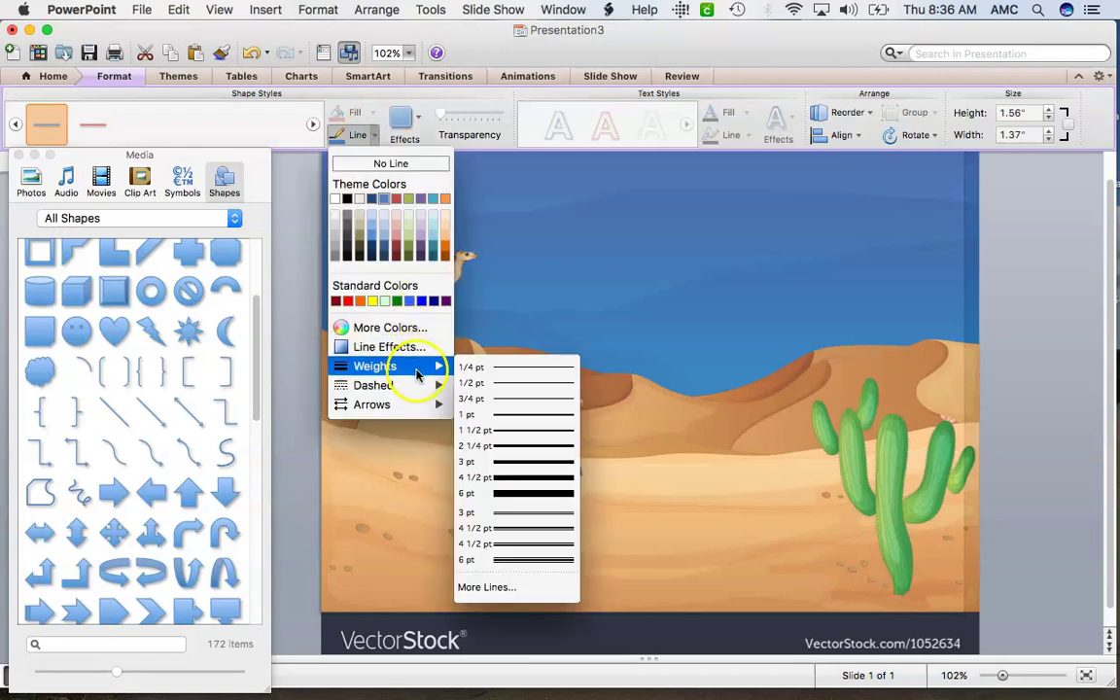
click(516, 478)
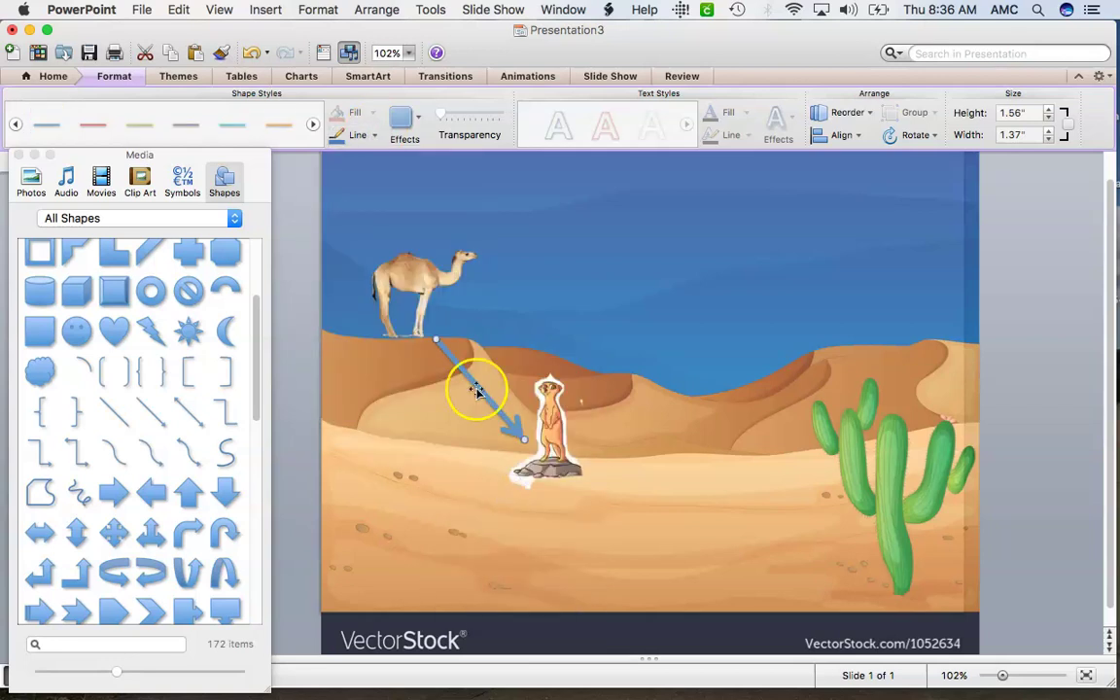
click(374, 137)
click(347, 247)
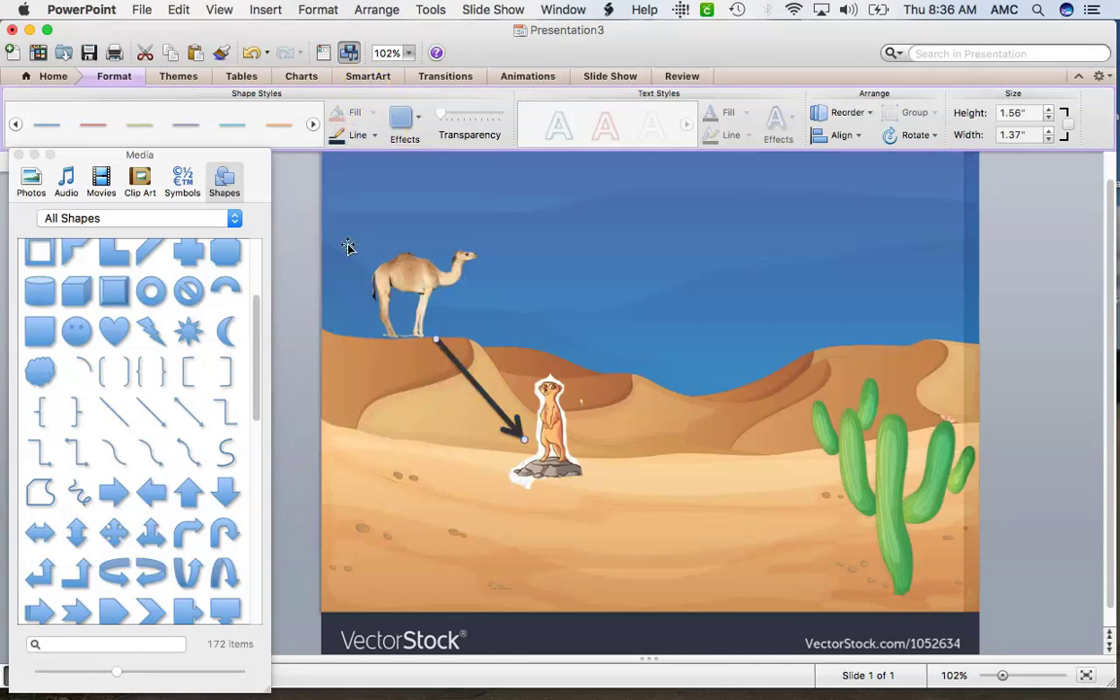
click(294, 197)
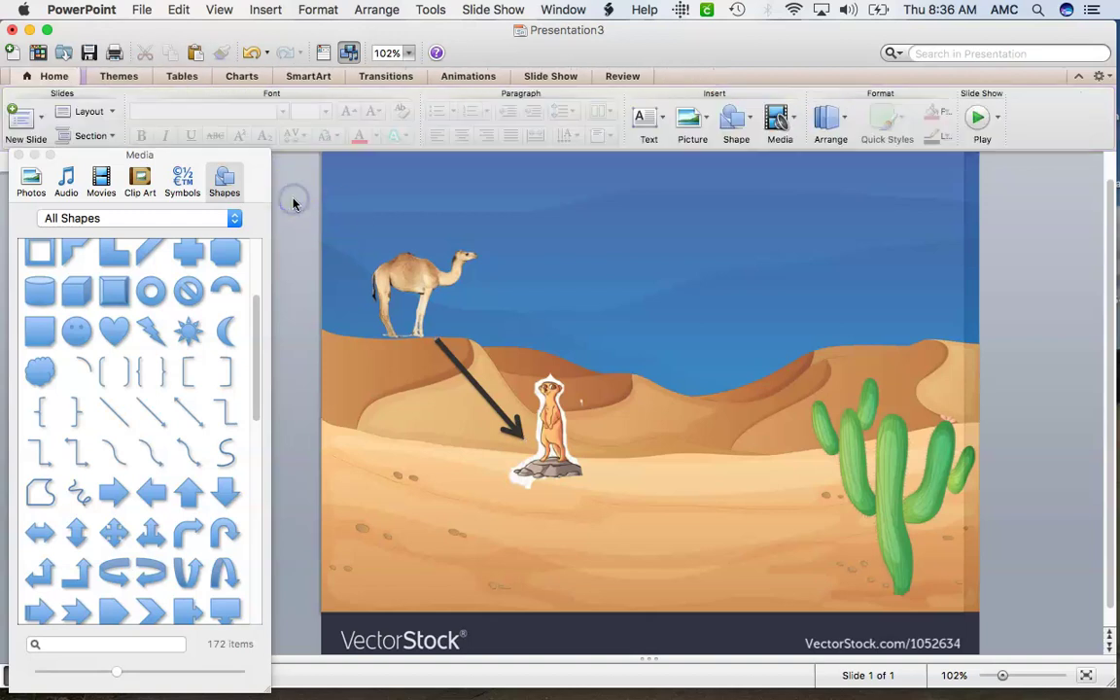
Insert a text box in the sky beside the camel reading "Primry Consumer"
click(263, 11)
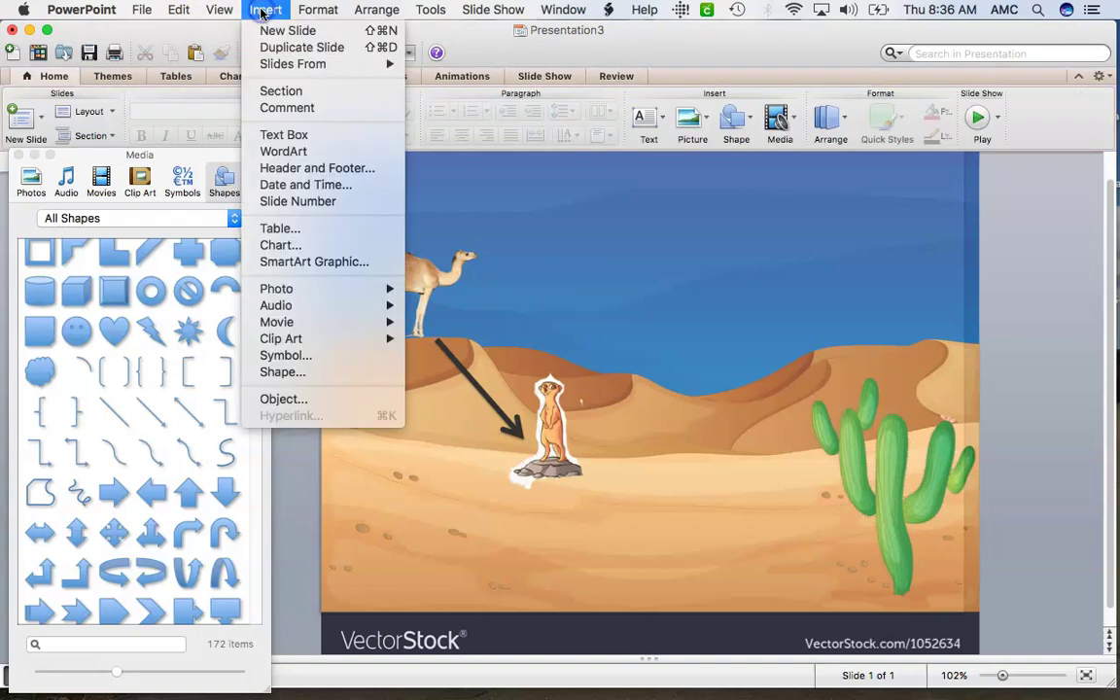
click(291, 134)
click(513, 278)
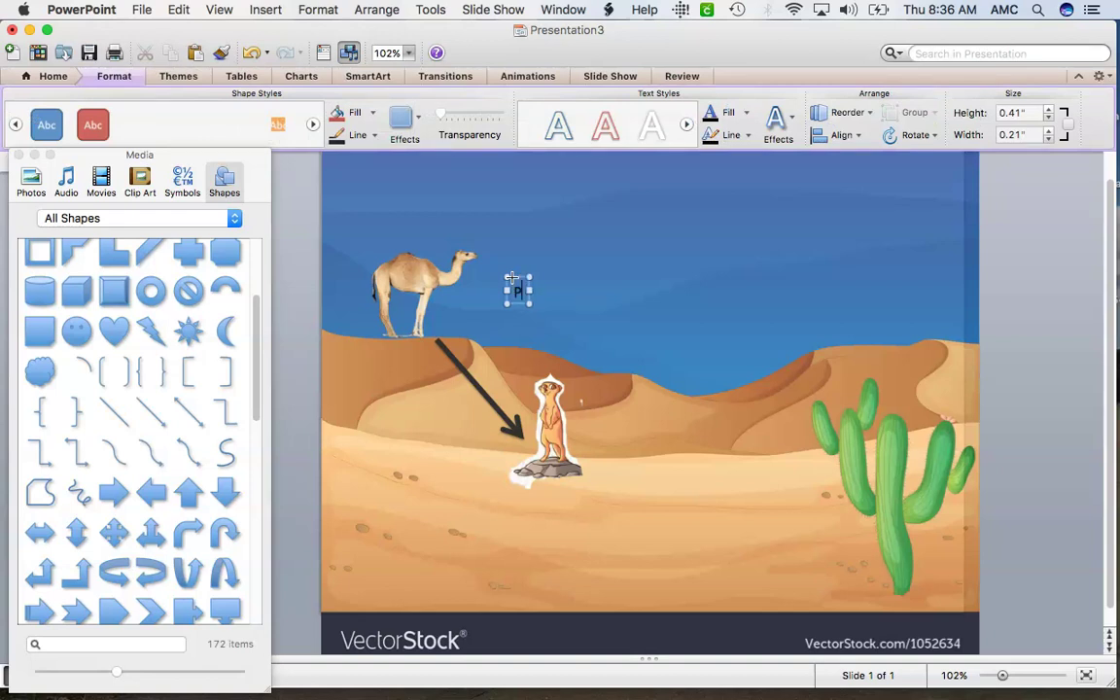
text(Prim)
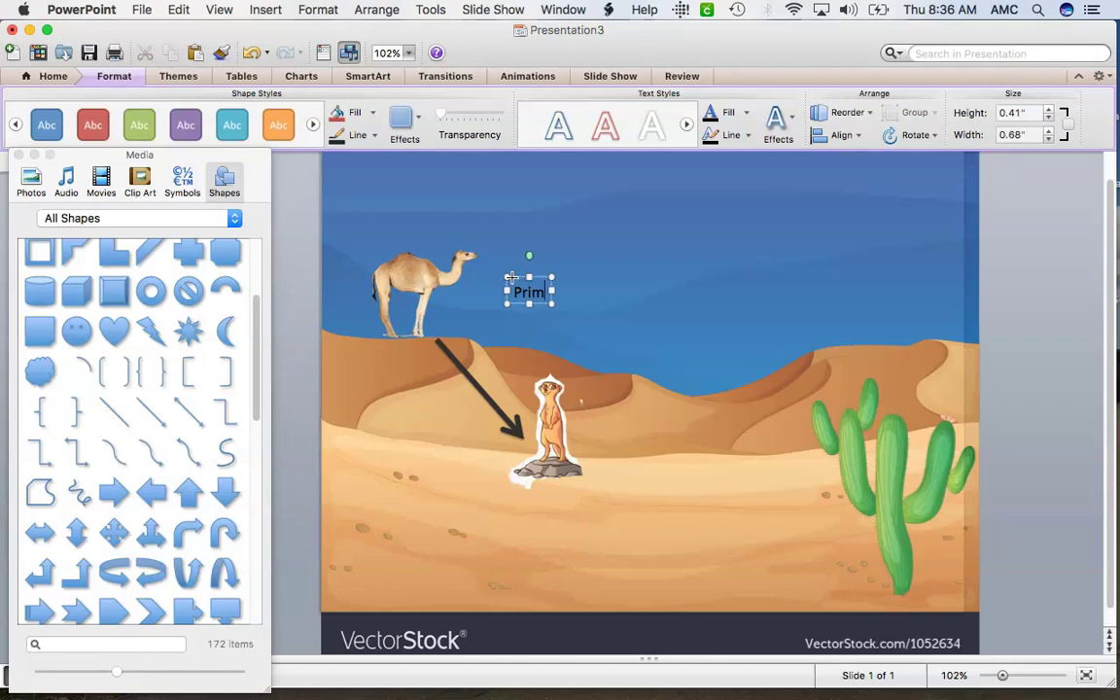
text(ary)
text(ry)
text( Consu)
text(mer)
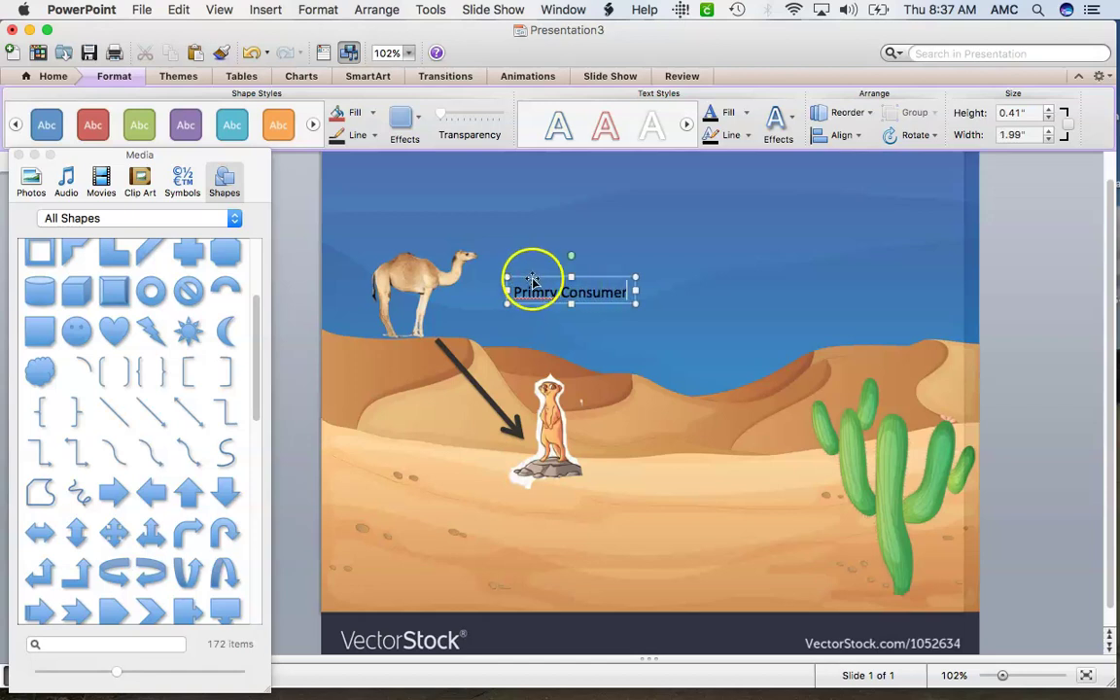
Move the "Primry Consumer" label right next to the camel and fill its background with light grey
drag(507, 279, 485, 280)
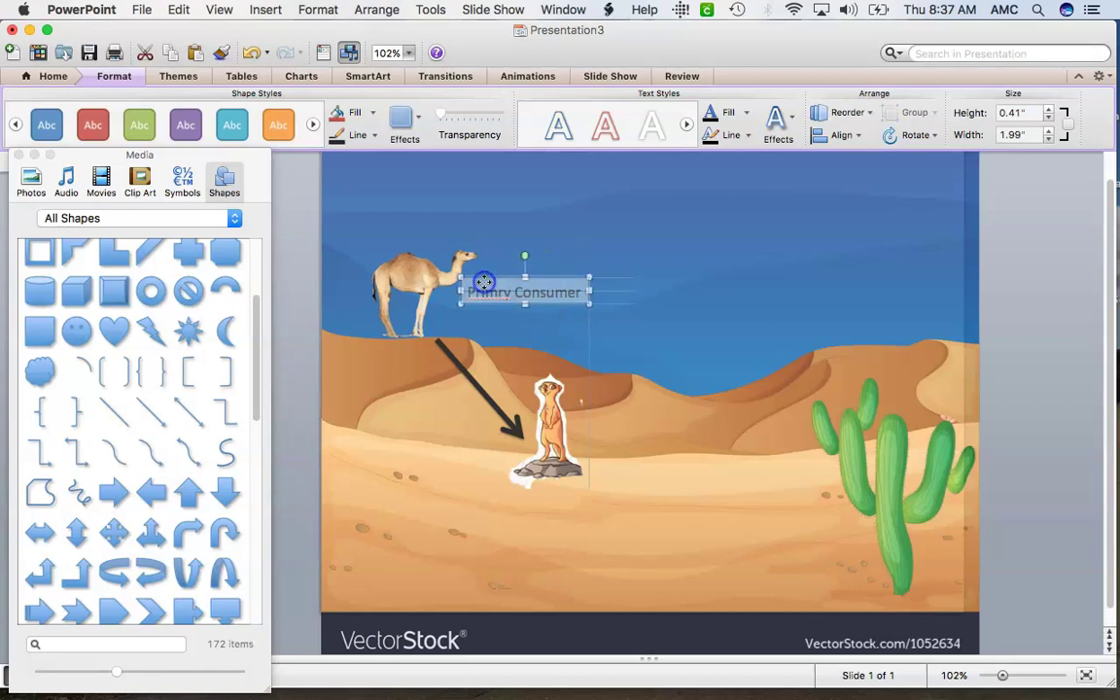
click(570, 276)
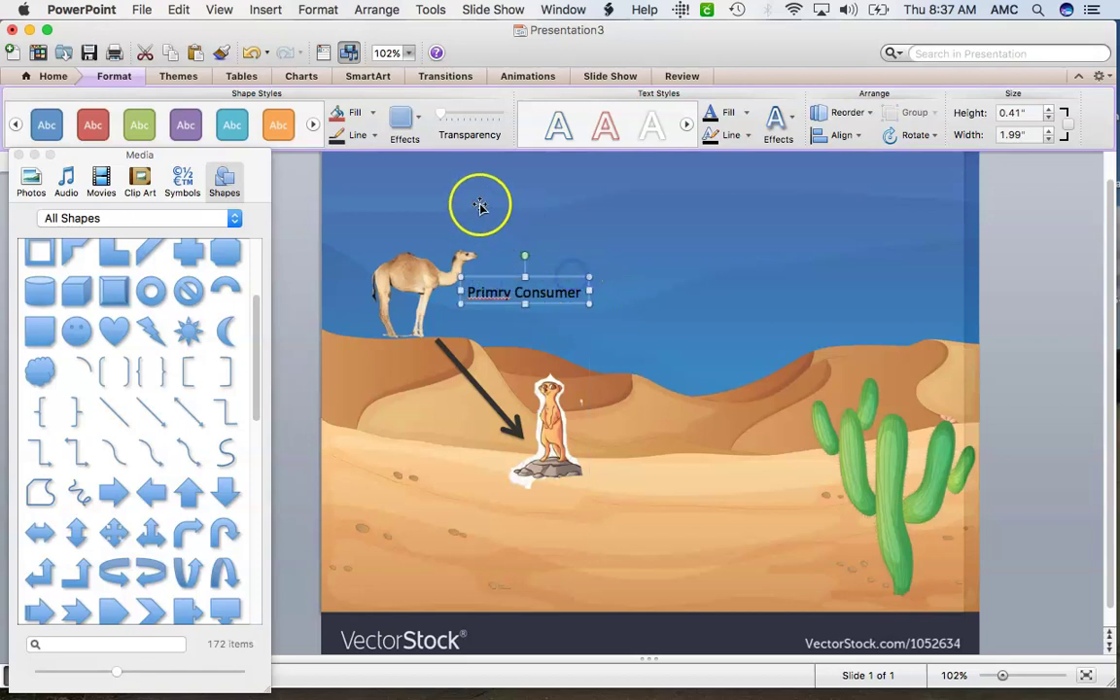
click(373, 114)
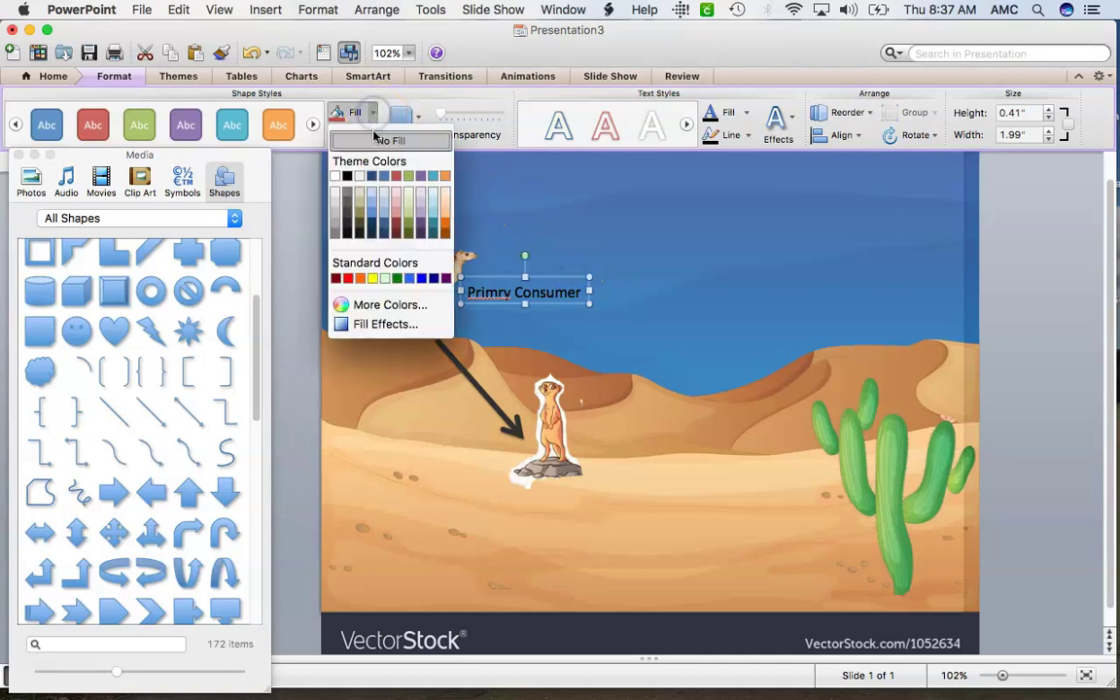
click(335, 216)
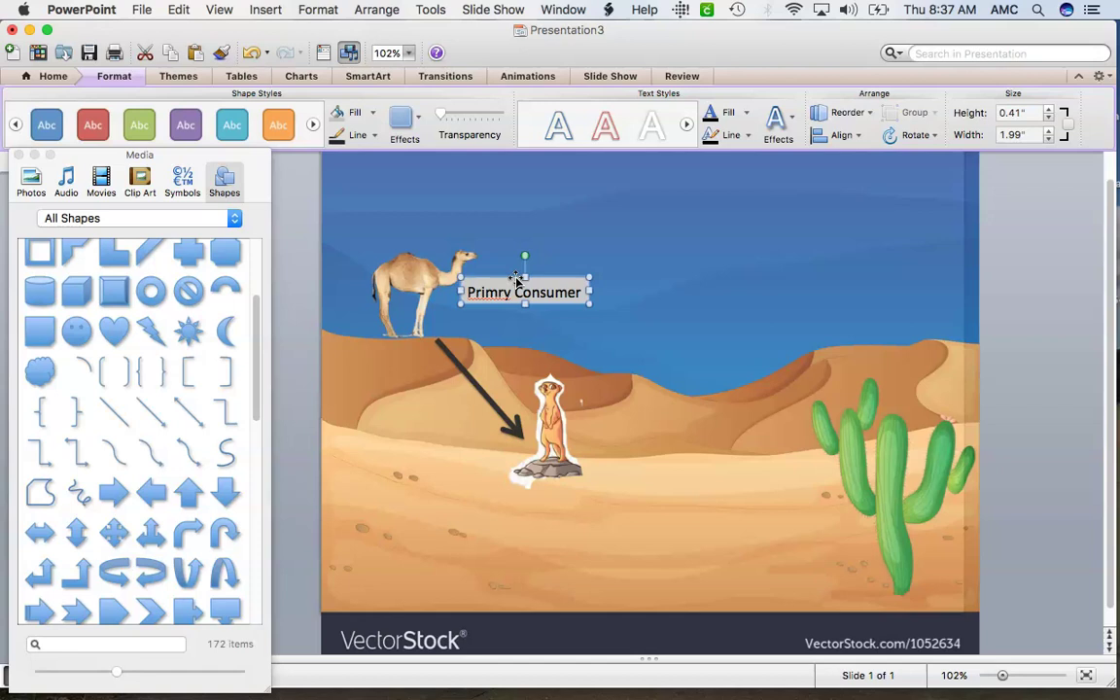
Deselect the label and close the floating Media browser
click(1001, 258)
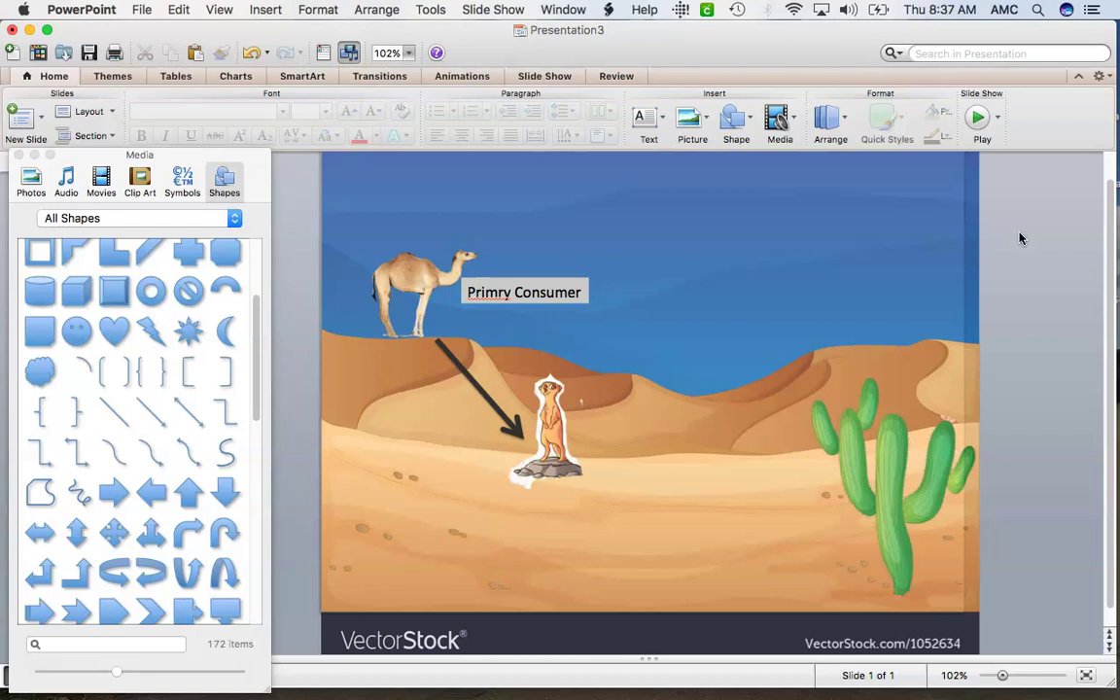
click(308, 214)
click(17, 154)
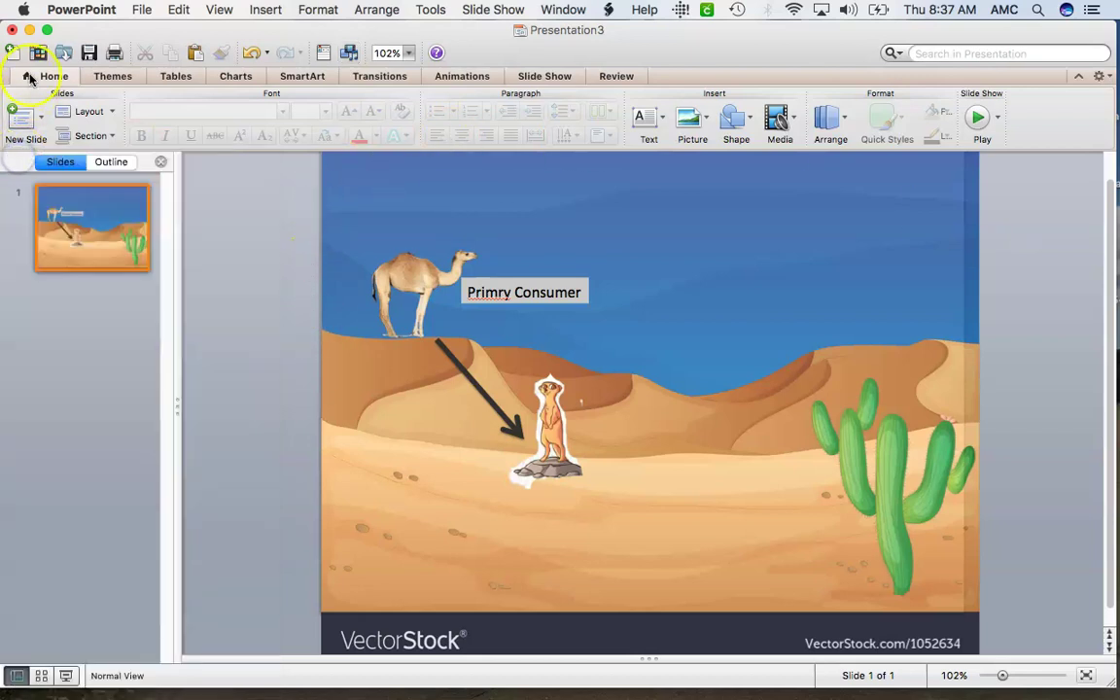
click(136, 10)
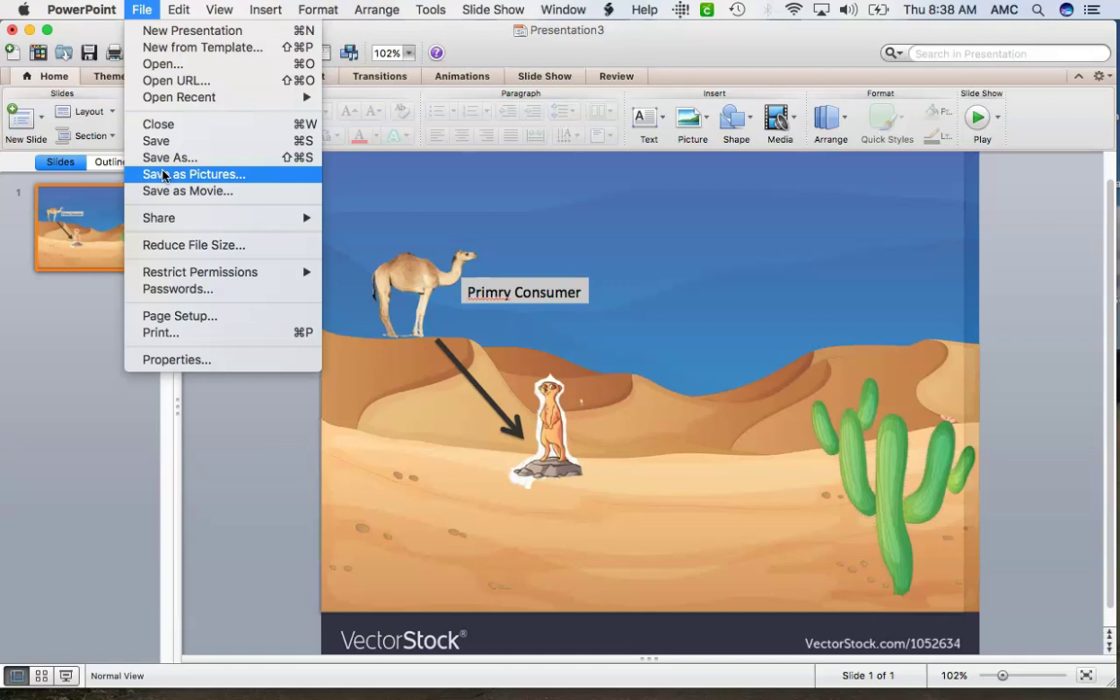
click(144, 11)
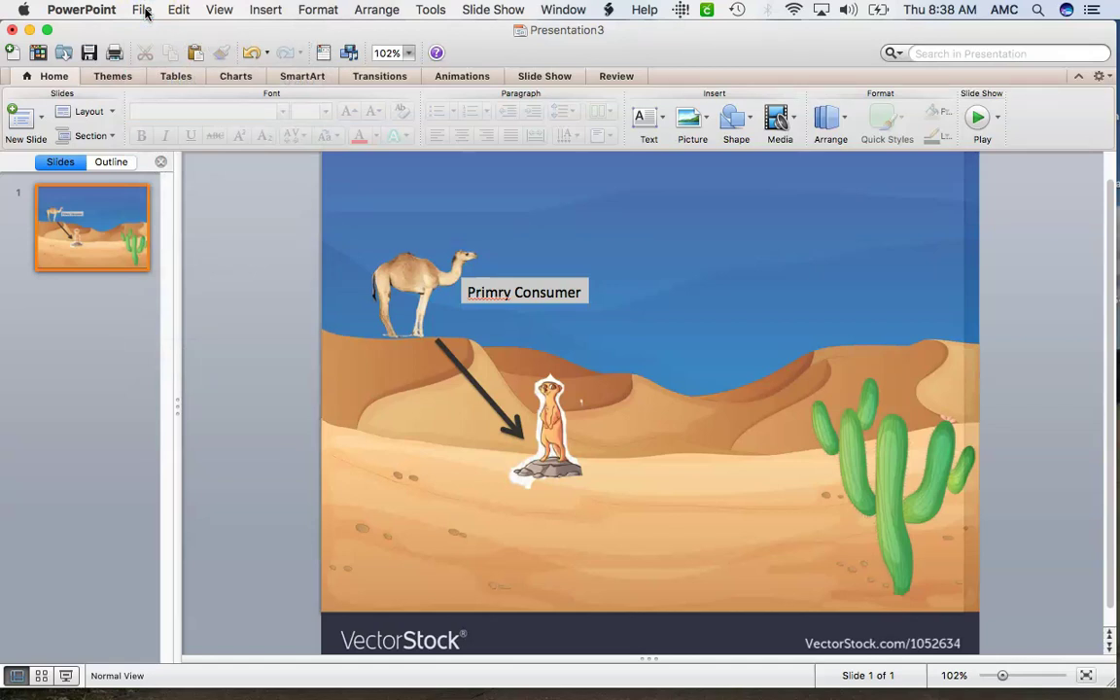
click(265, 9)
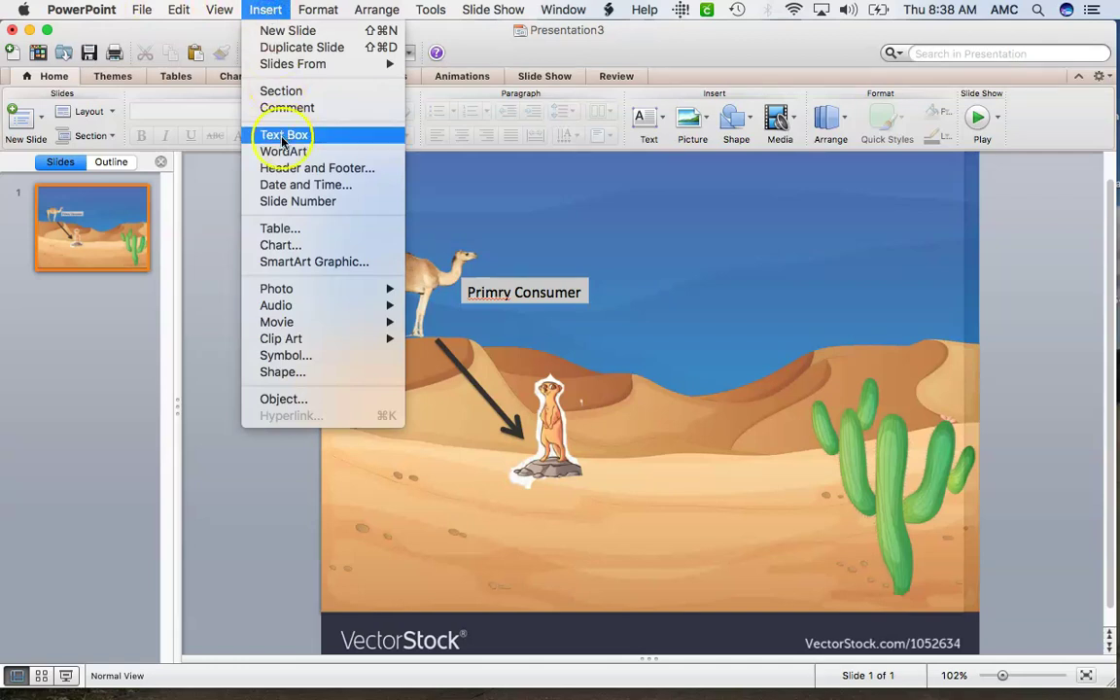
click(275, 12)
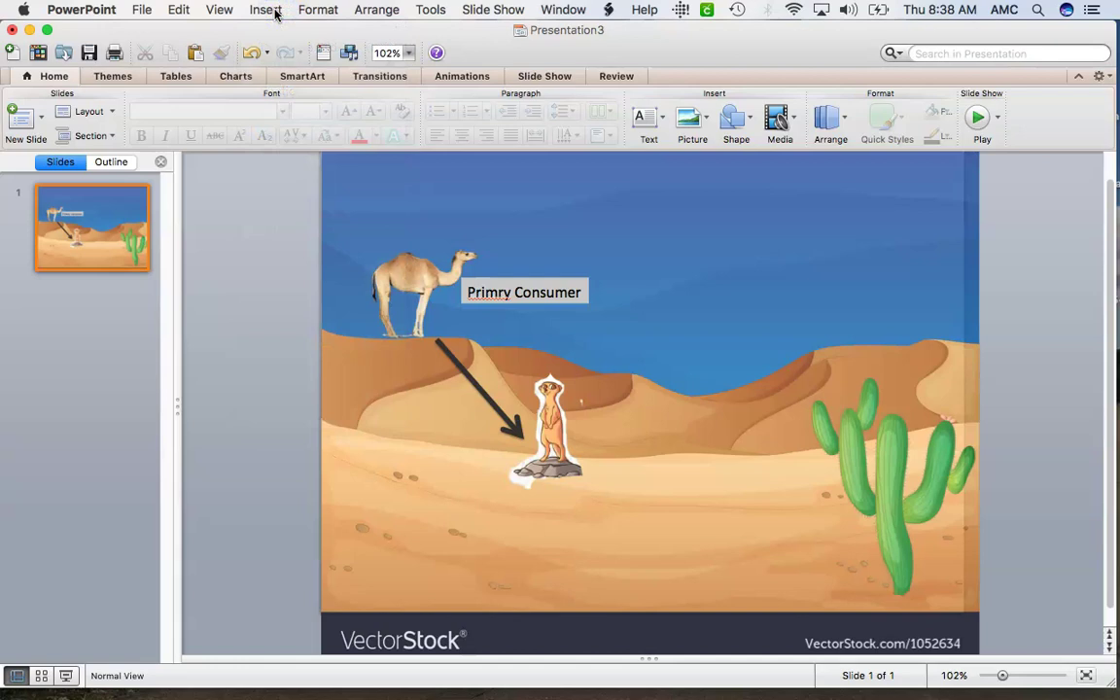